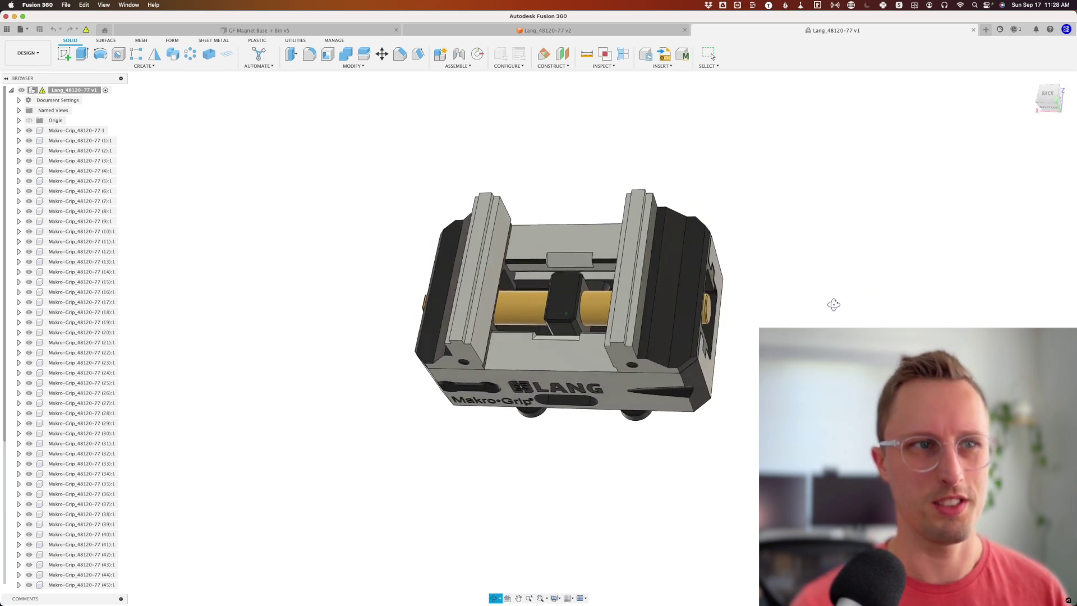
- Return to the home view, set the selection priority to components, and window-select the entire vise
key(Escape)
click(1031, 80)
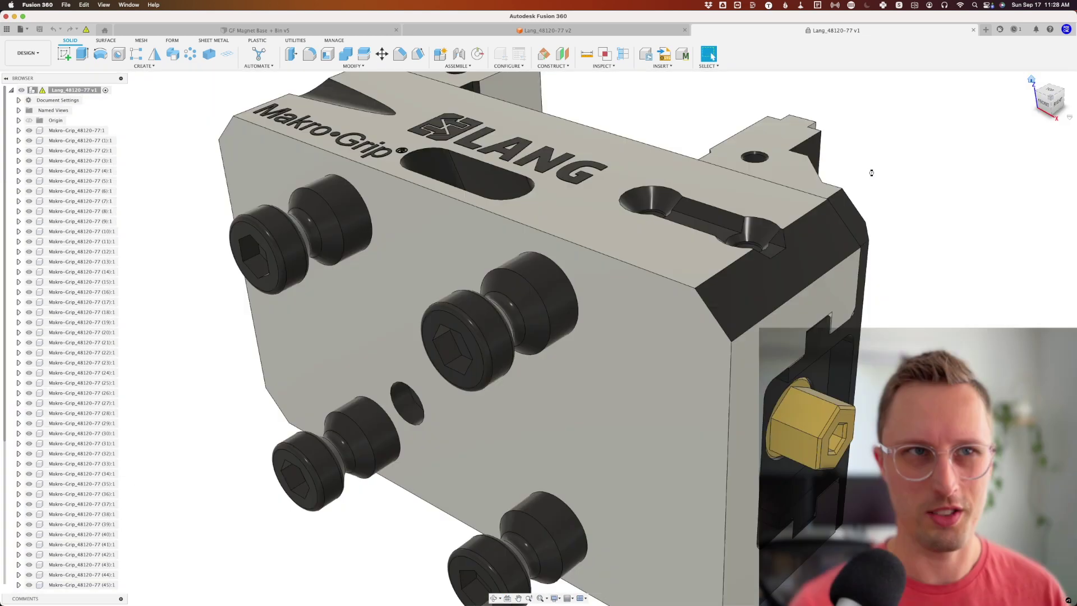
drag(402, 127, 756, 400)
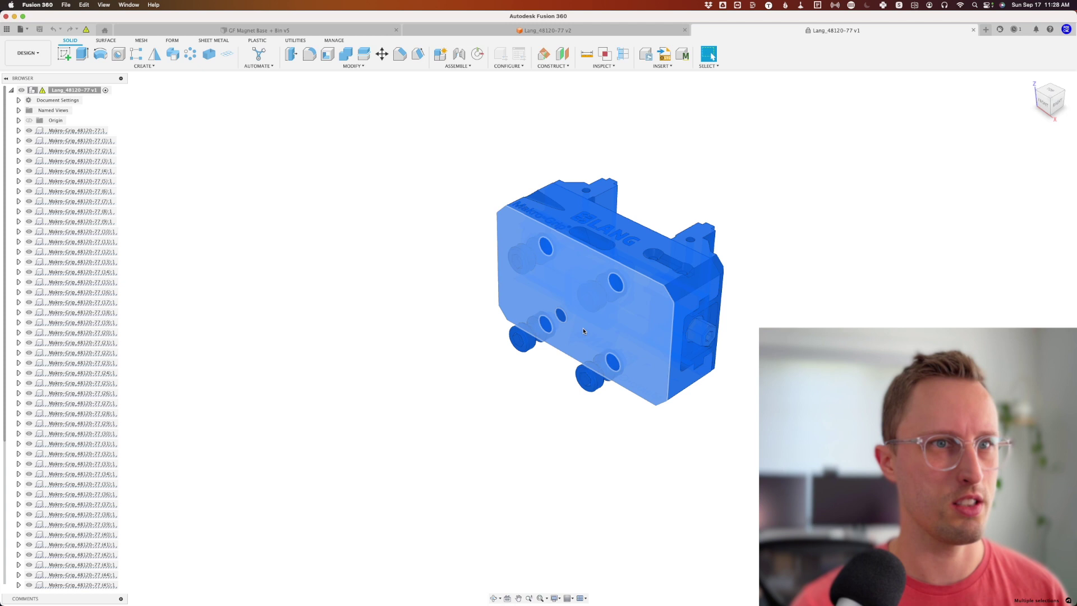
click(709, 66)
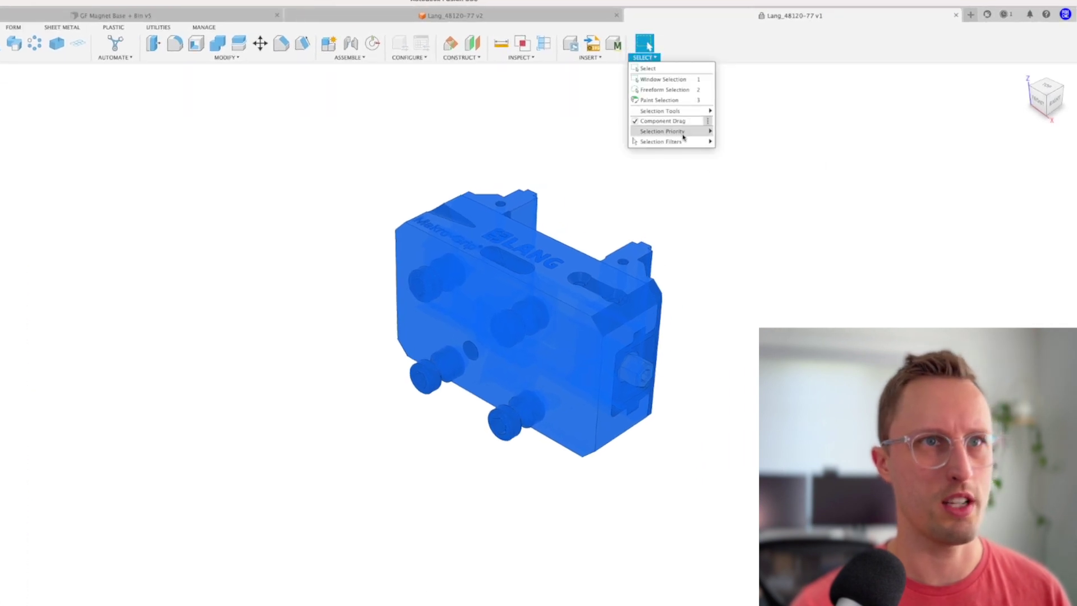
mouse_move(683, 136)
click(746, 164)
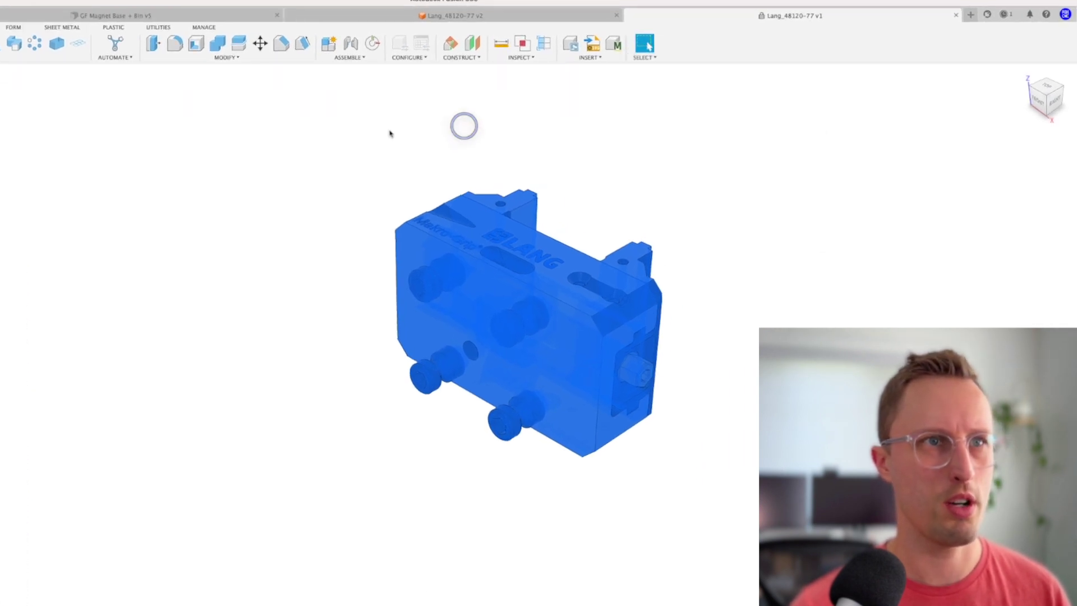
drag(319, 134, 794, 534)
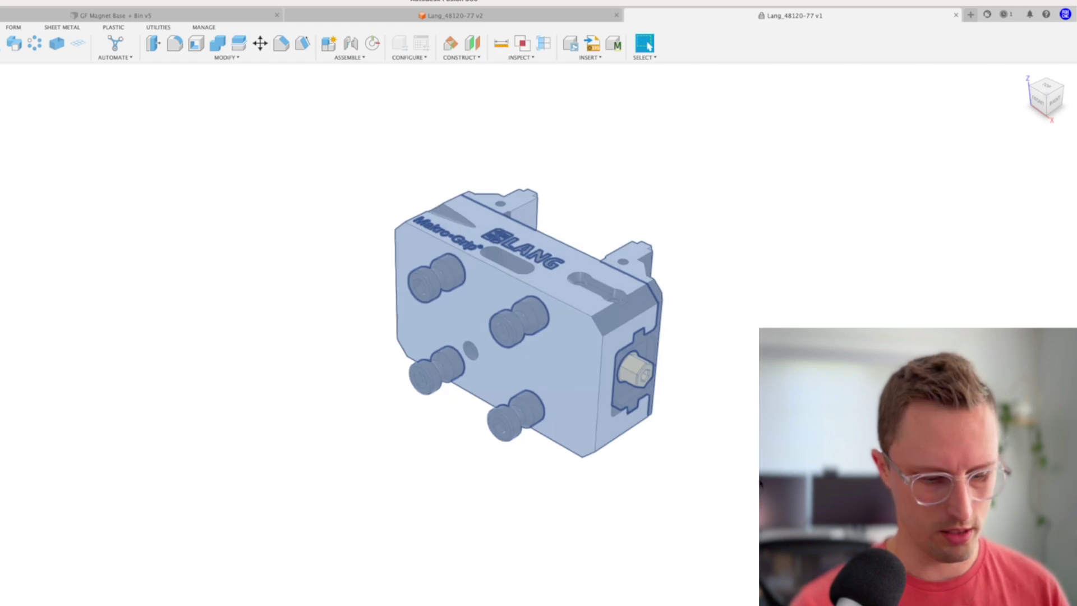
- Set the Move pivot on the origin point and rotate all selected components so the vise stands upright on its studs
key(m)
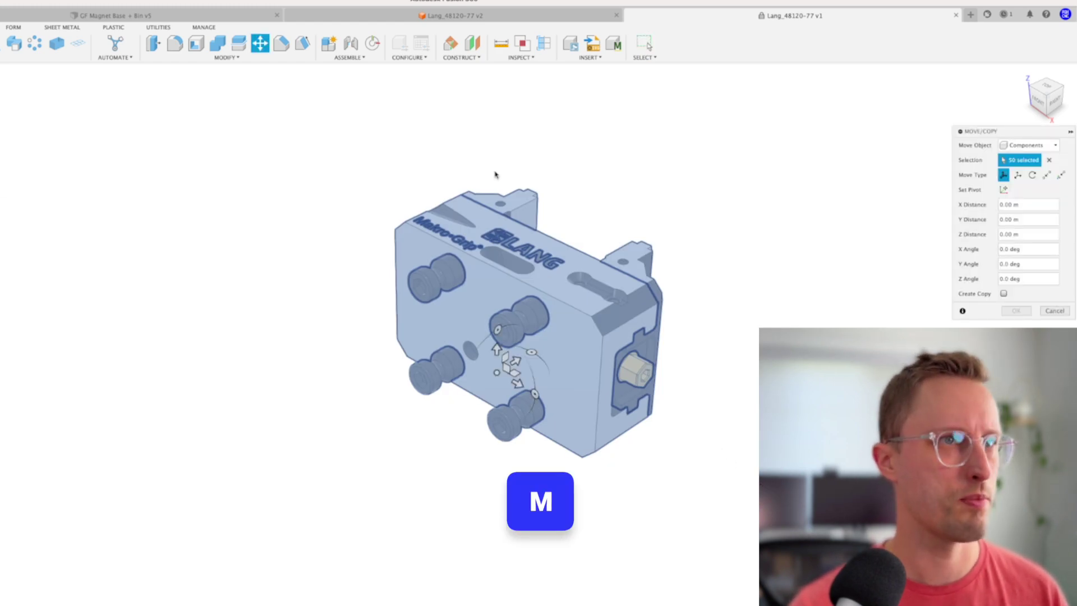
drag(987, 131, 774, 142)
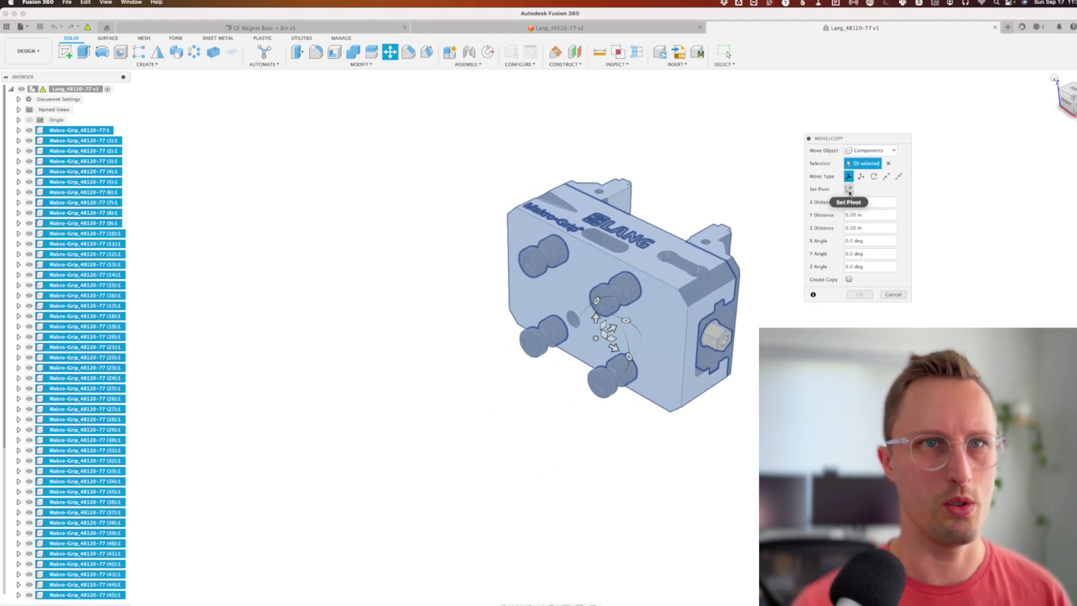
click(849, 189)
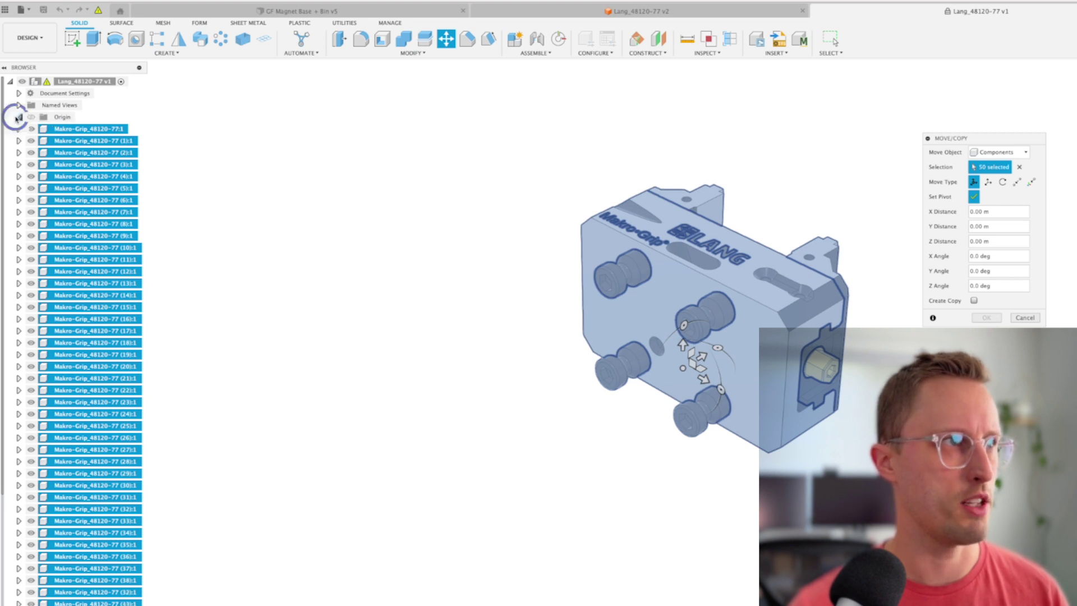
click(18, 117)
click(66, 129)
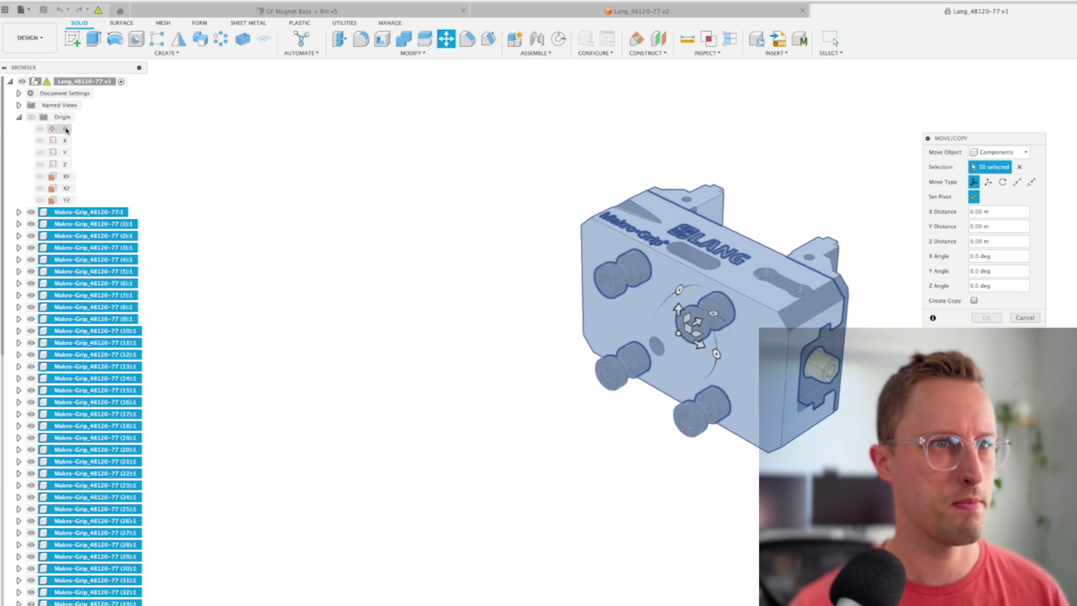
click(974, 197)
drag(679, 290, 637, 357)
click(981, 318)
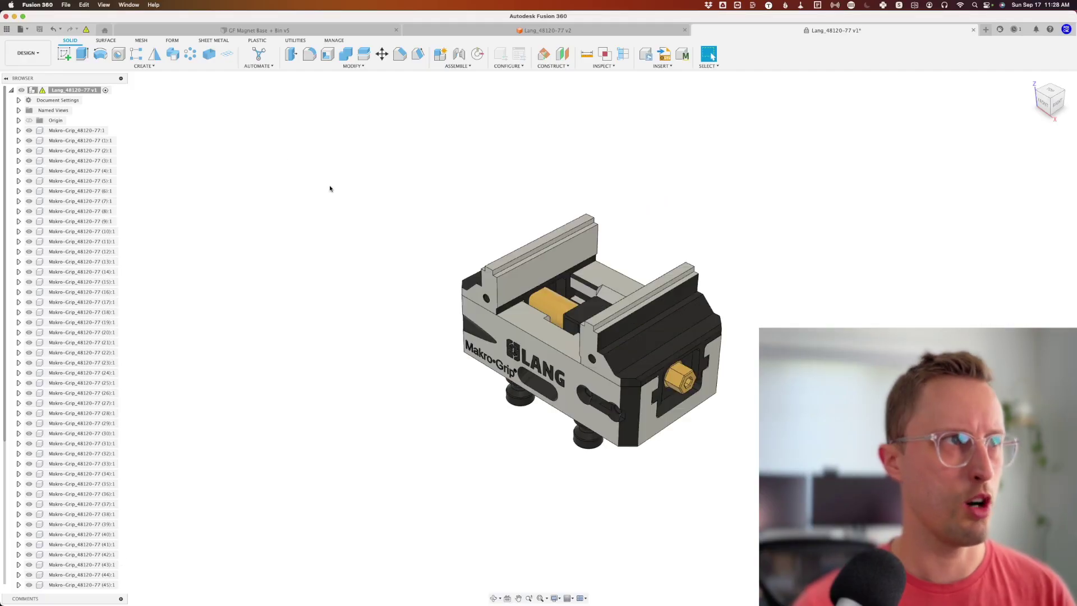
click(12, 91)
click(53, 90)
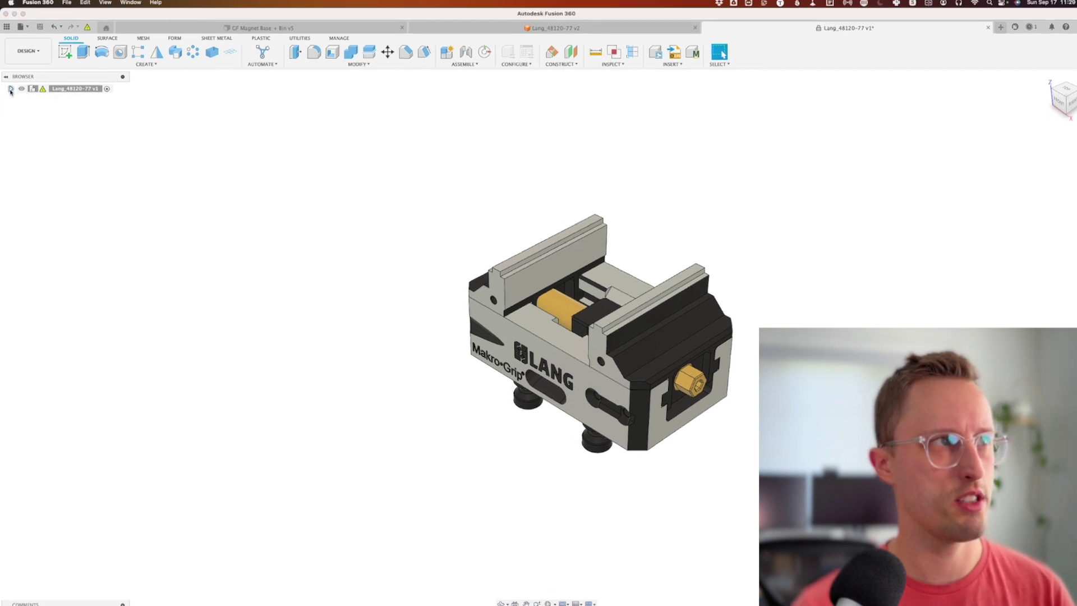
right_click(91, 90)
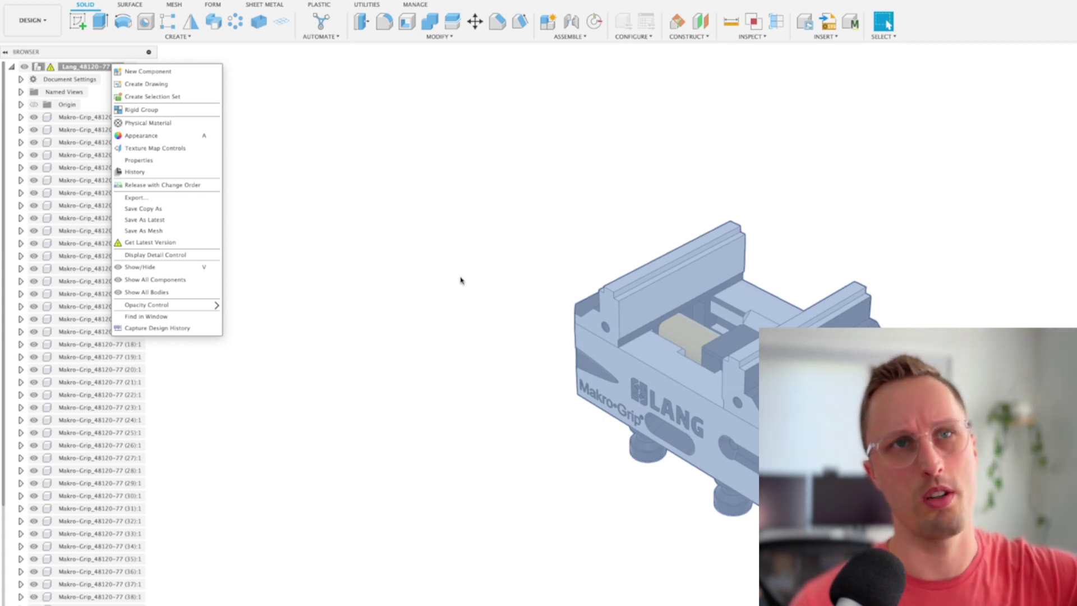
click(461, 278)
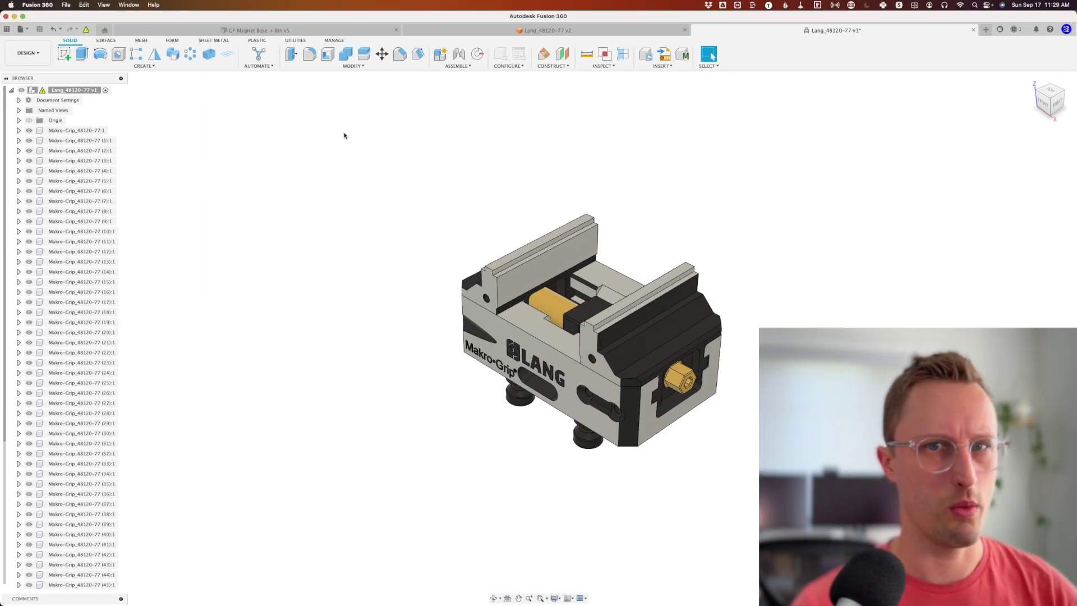
- Pull the vise base, studs and spindle assembly apart freehand to show the individual components
scroll(99, 214, down, 2)
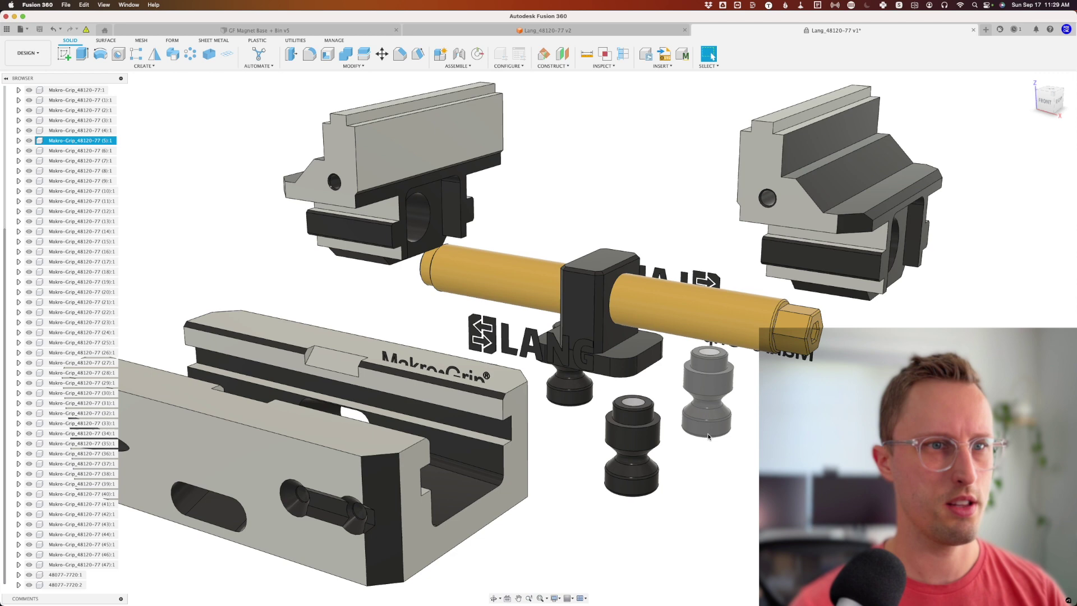
drag(492, 401, 334, 321)
drag(482, 432, 374, 486)
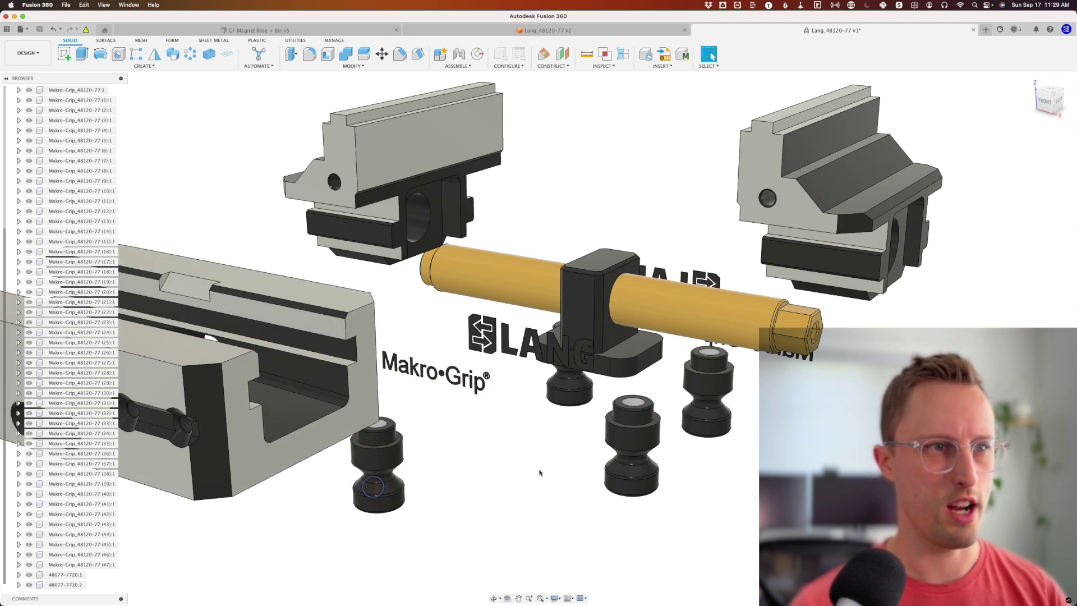
drag(653, 466, 598, 521)
drag(712, 410, 803, 441)
drag(560, 400, 459, 450)
drag(570, 293, 605, 97)
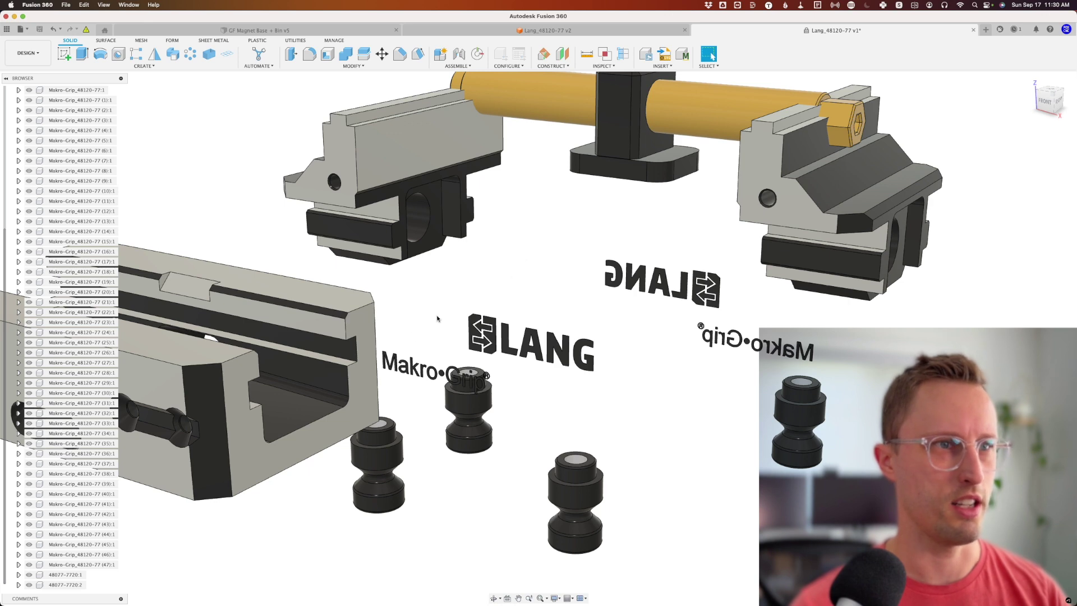
shift+middle_drag(519, 271, 581, 312)
drag(374, 347, 488, 414)
drag(684, 348, 842, 389)
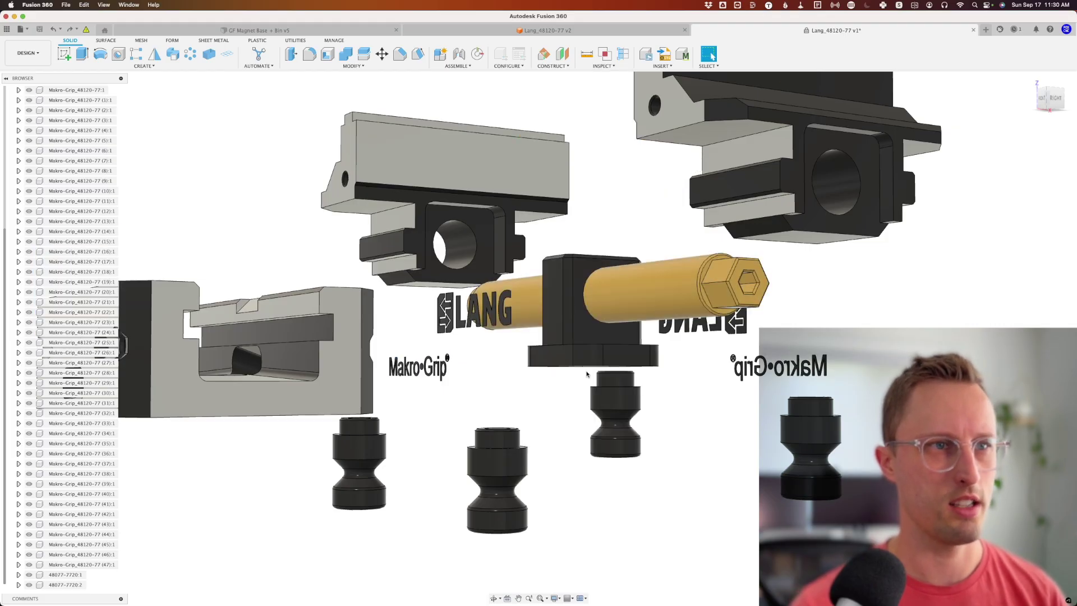
- Undo all the freehand component moves to reassemble the vise
key(super+z)
key(super+z)
key(super+z)
key(super+z)
key(super+z)
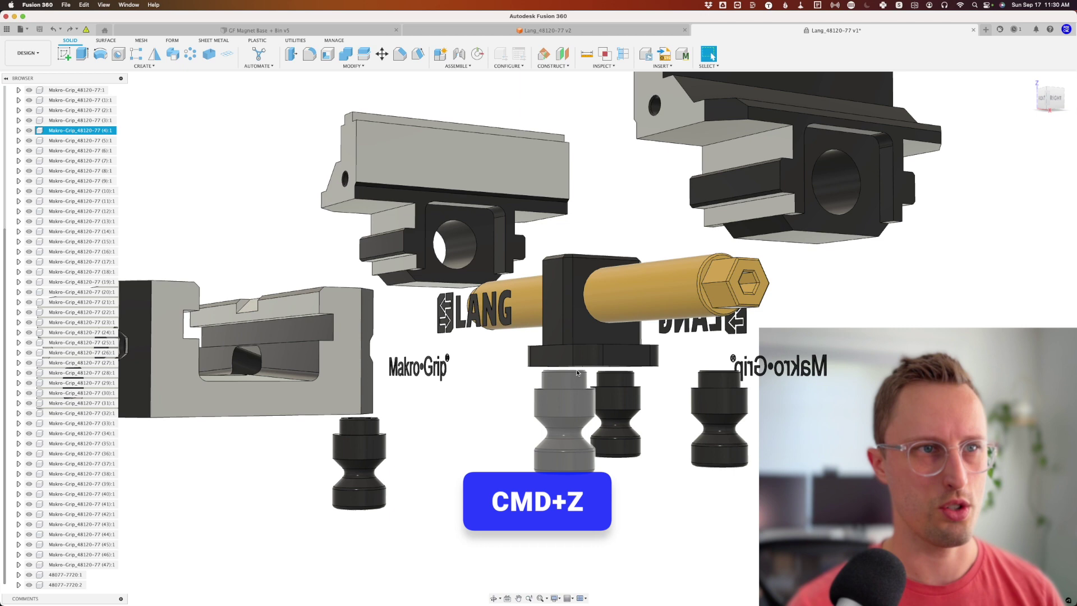
key(super+z)
key(super+z)
key(super+z)
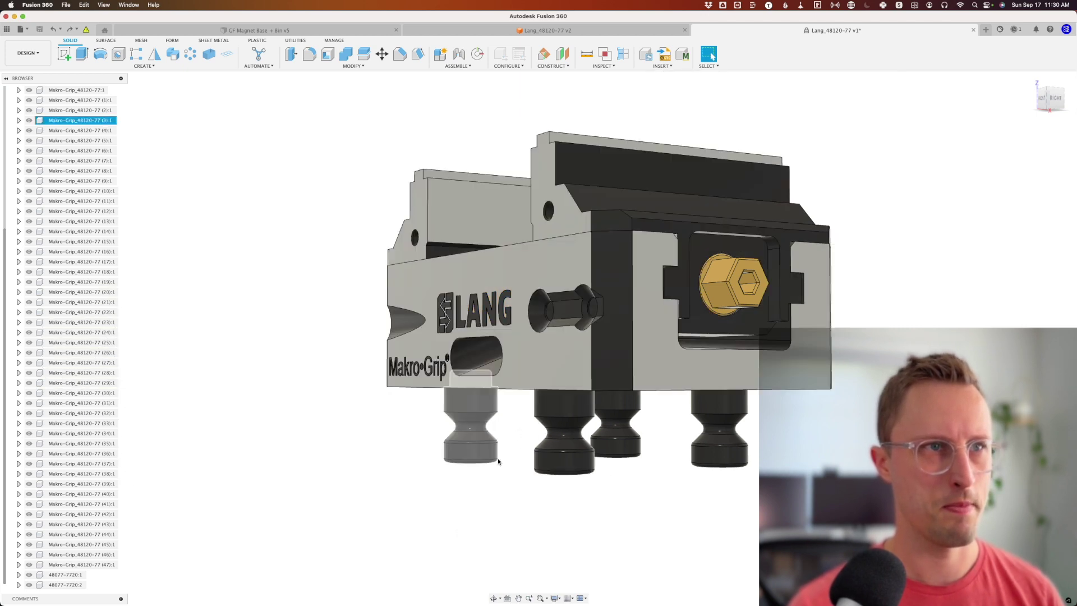
- Hide both jaws, the vise base and the four studs
shift+middle_drag(360, 411, 381, 433)
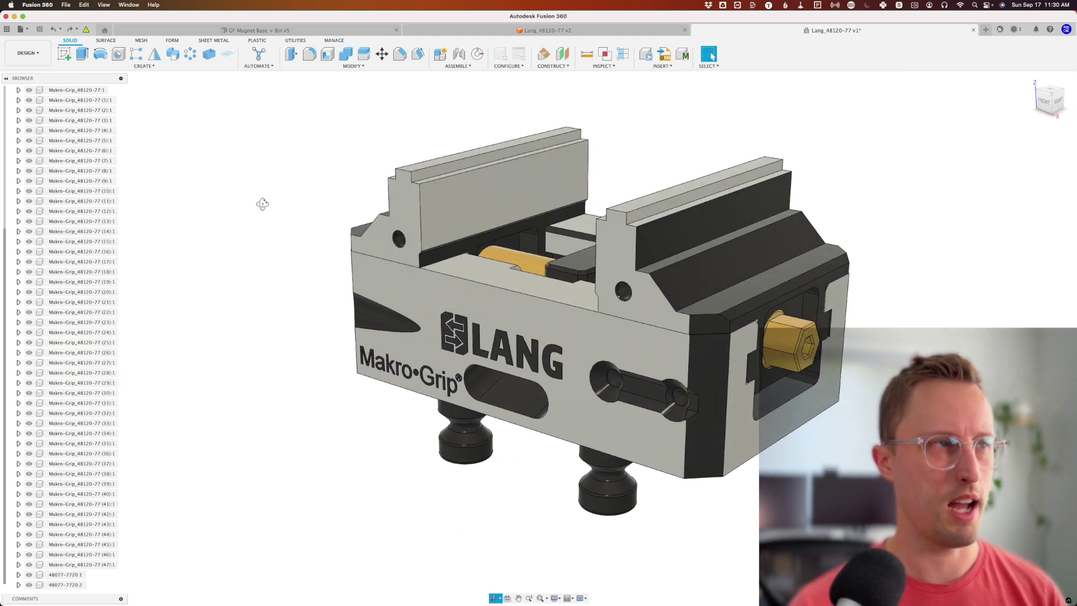
shift+middle_drag(262, 204, 520, 193)
click(410, 224)
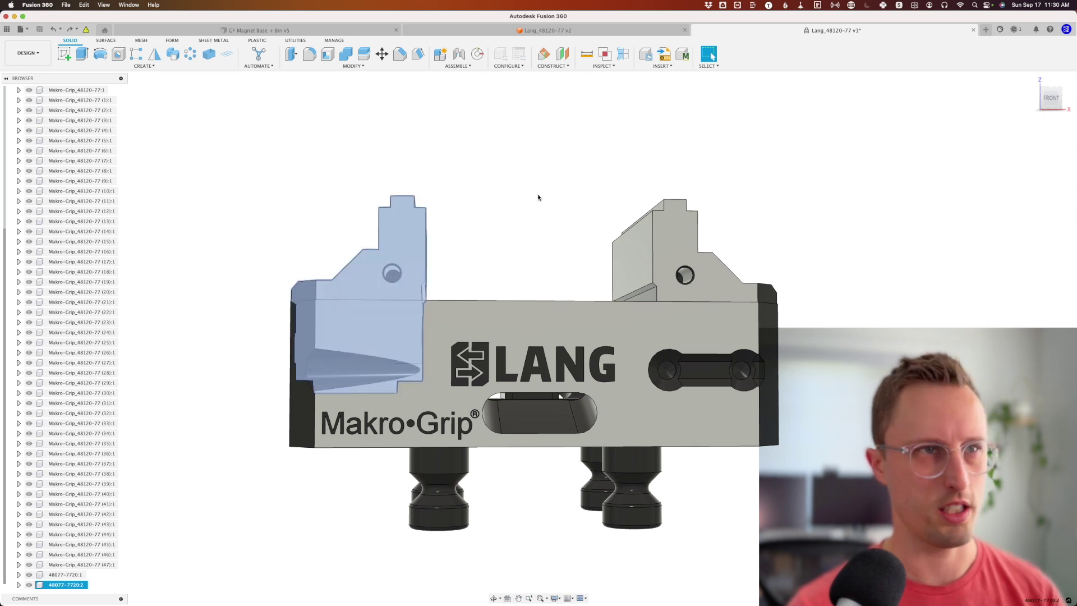
key(v)
click(651, 229)
key(v)
click(428, 304)
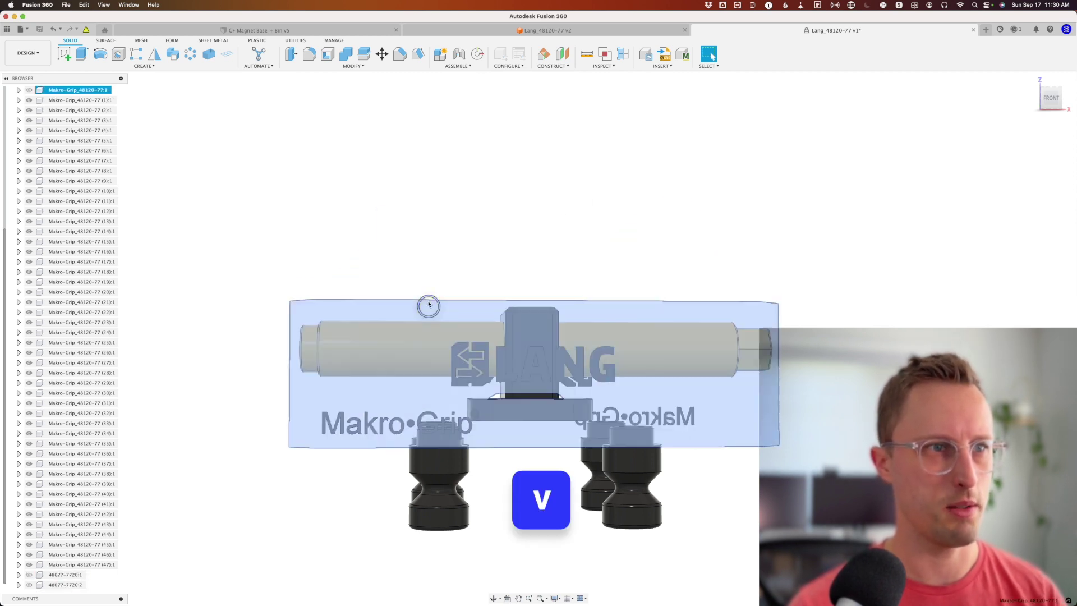
key(v)
drag(736, 540, 370, 471)
key(v)
- Hide the spindle assembly and delete the Makro•Grip lettering components from both sides
click(392, 333)
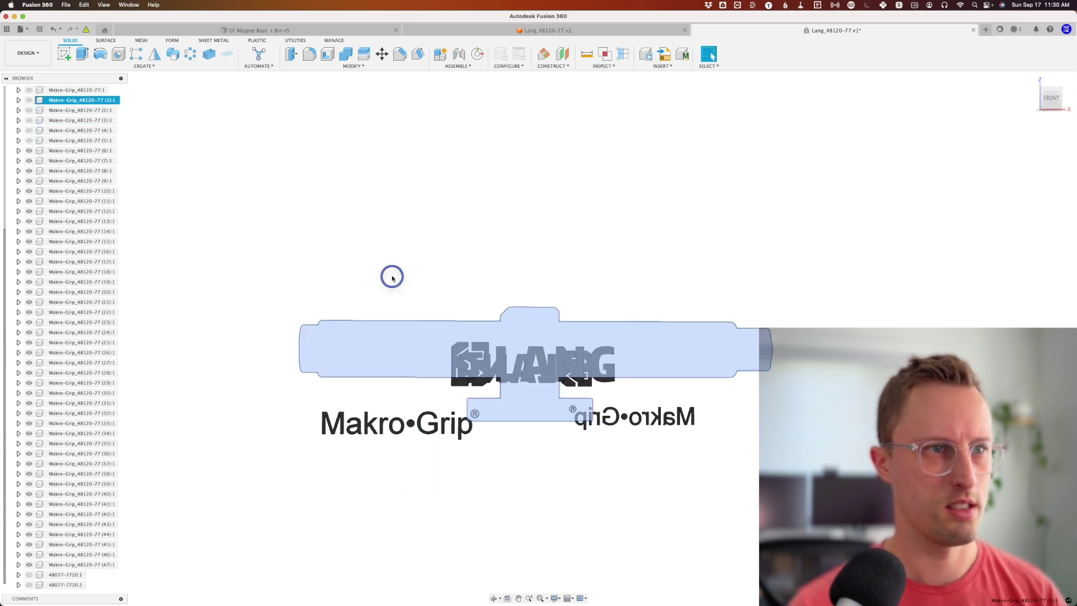
key(v)
drag(308, 396, 754, 456)
key(Delete)
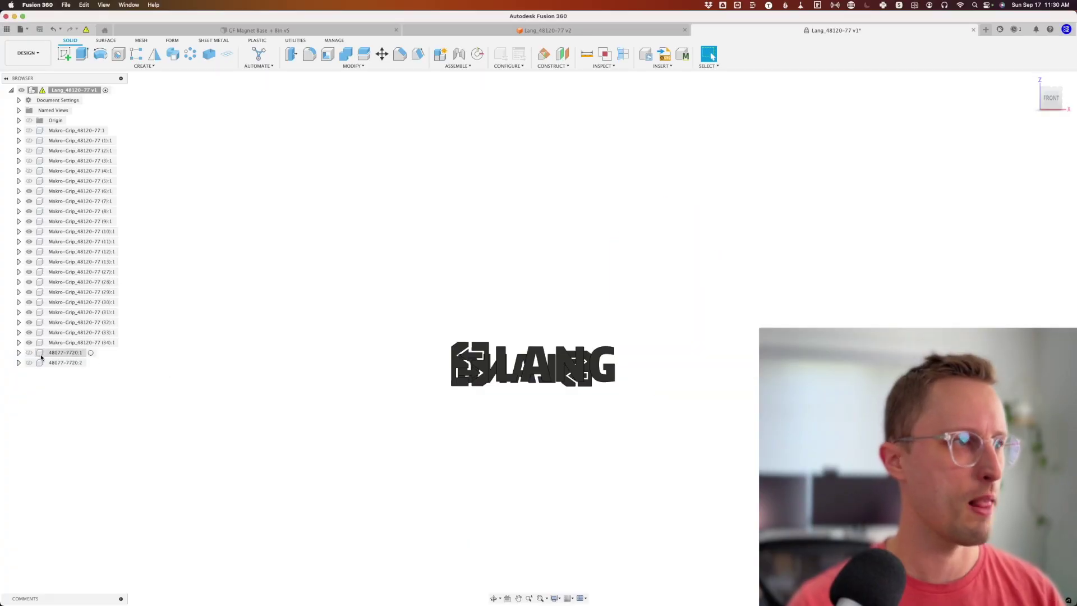
- Select every component from Makro-Grip_48120-77:1 through 48077-7720:2 and show them all
click(69, 133)
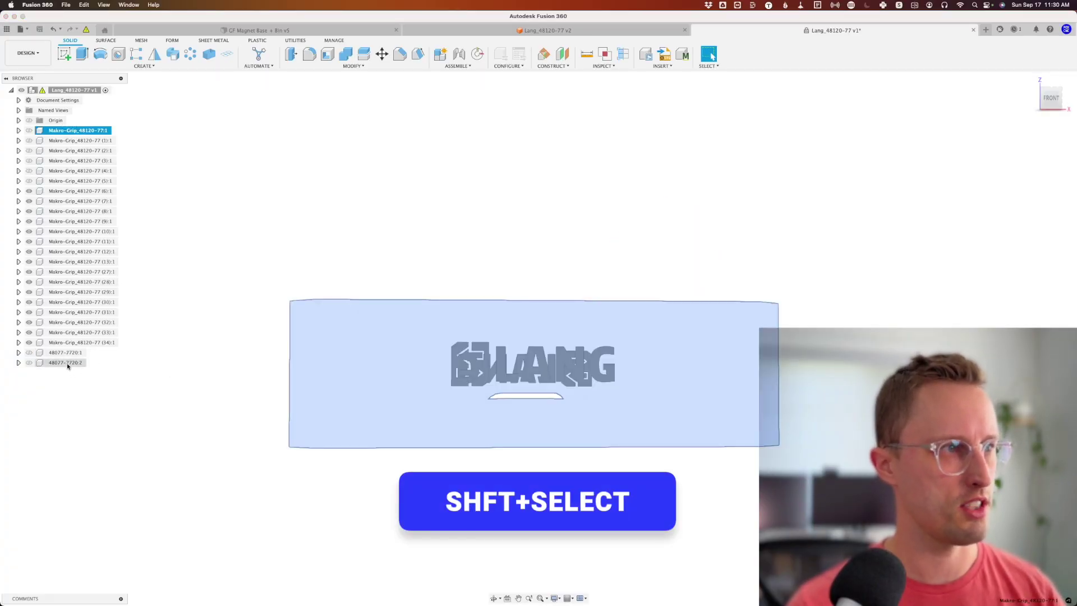
shift+click(67, 363)
right_click(66, 361)
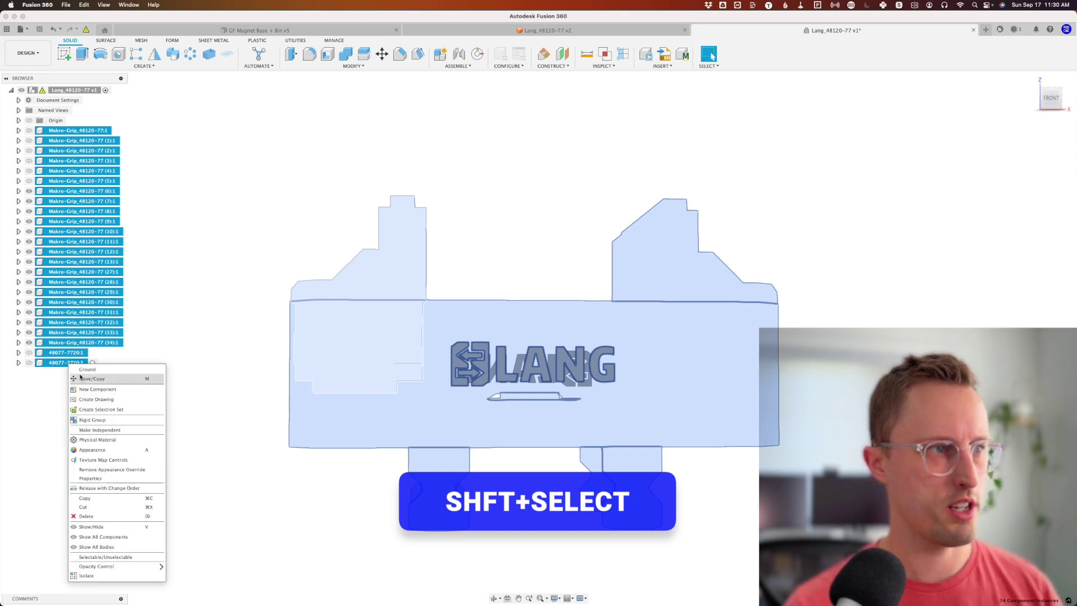
click(106, 536)
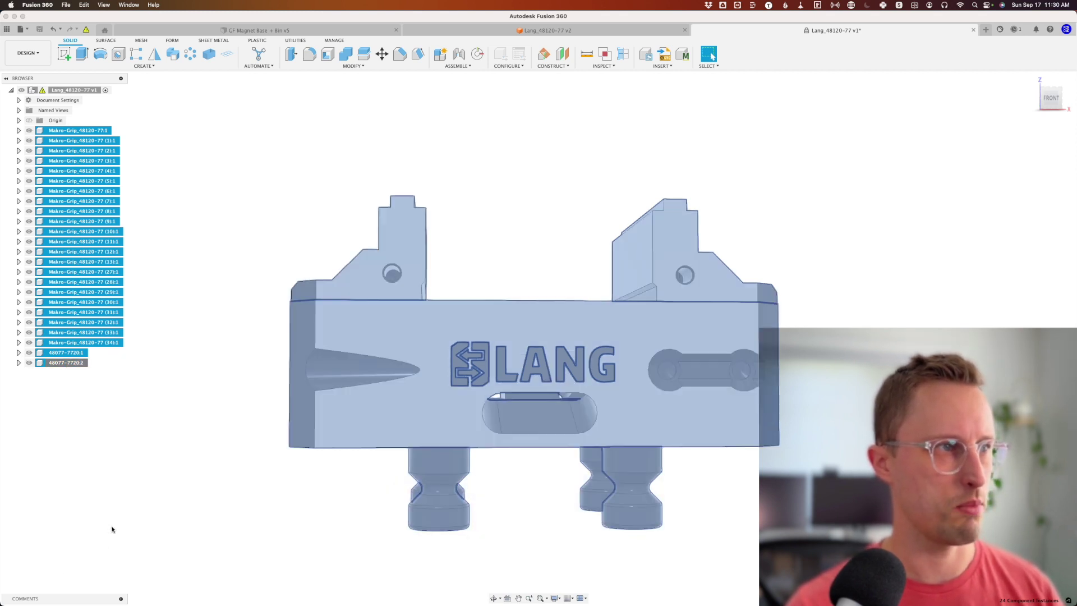
- Rename the front stud component below the Makro-Grip side's tapered notch as STUD
shift+middle_drag(243, 253, 378, 371)
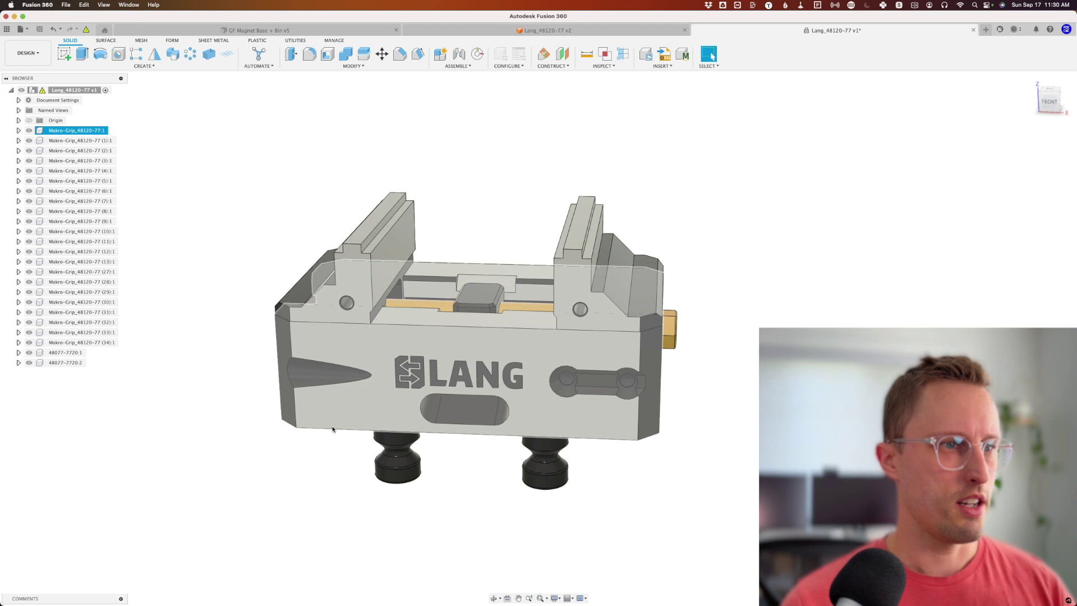
mouse_move(344, 510)
shift+middle_down()
mouse_move(348, 483)
mouse_move(342, 493)
shift+middle_up()
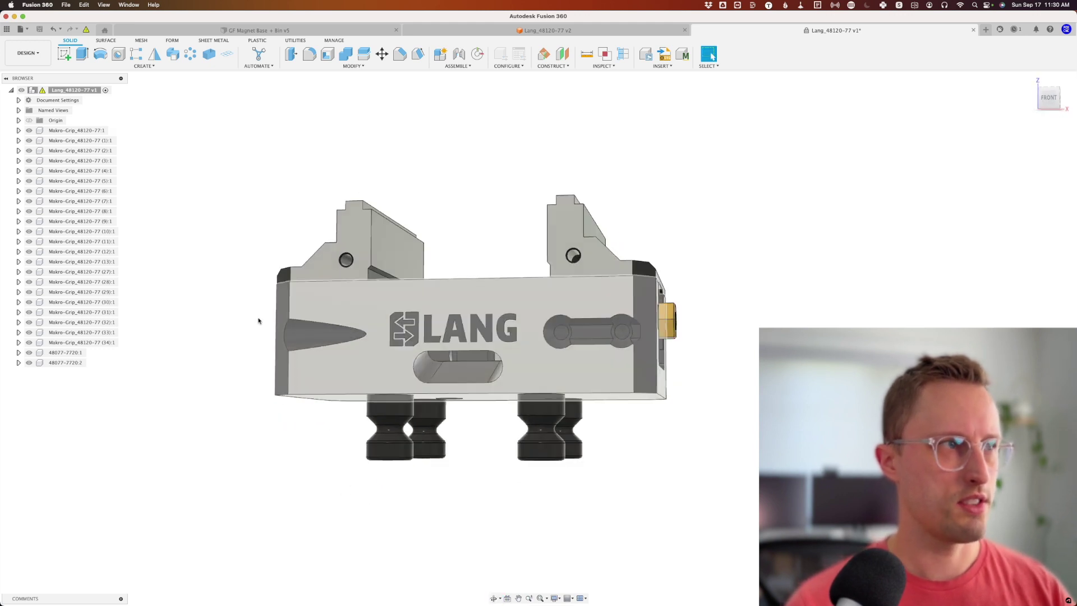
click(376, 419)
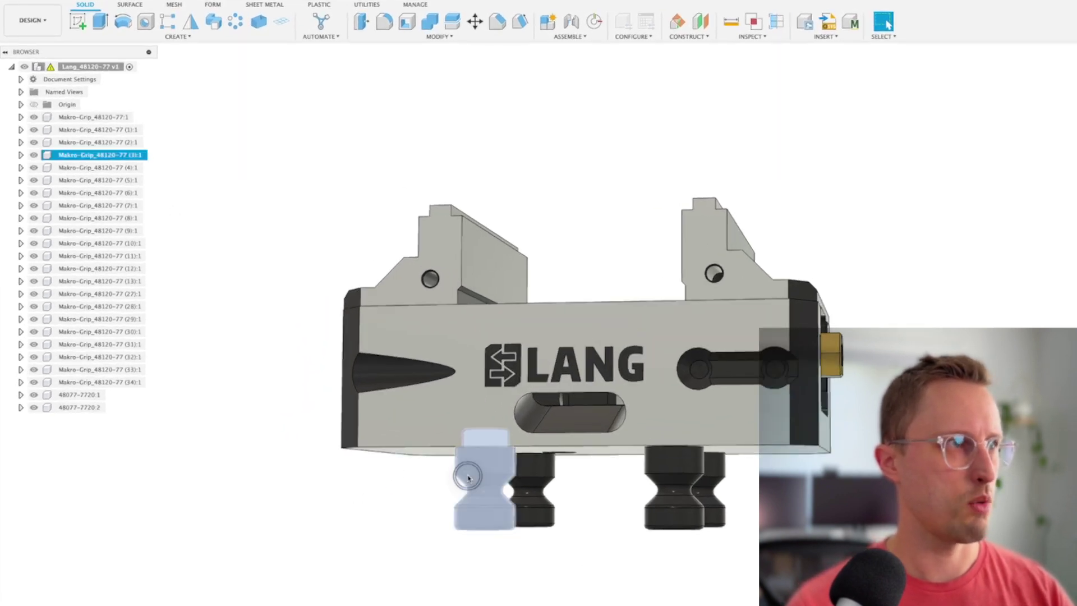
double_click(100, 156)
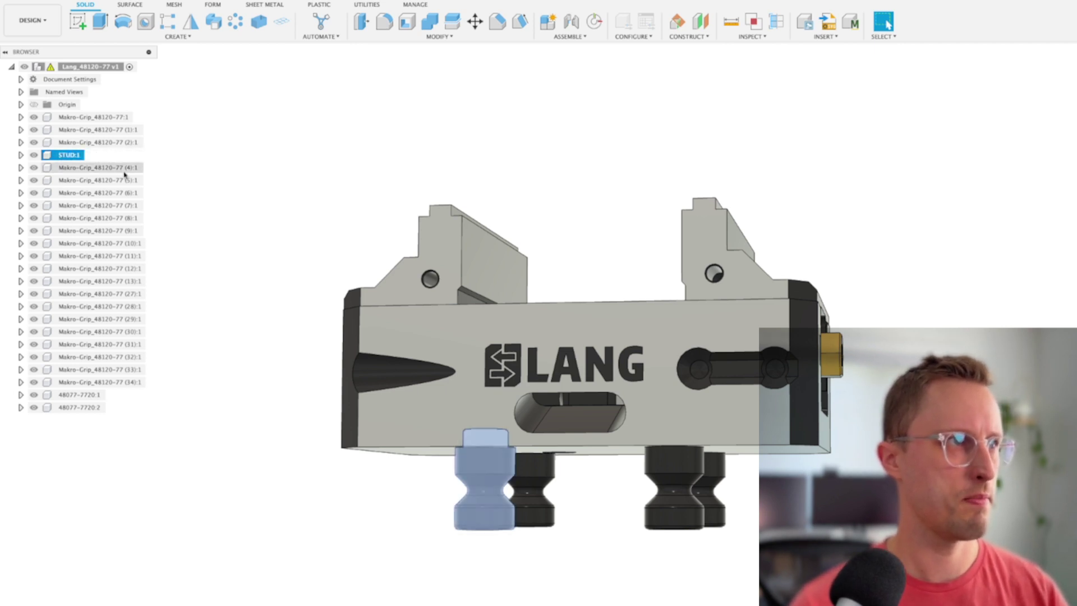
click(190, 160)
- Select the other three stud components and isolate them
drag(725, 543, 528, 496)
right_click(589, 496)
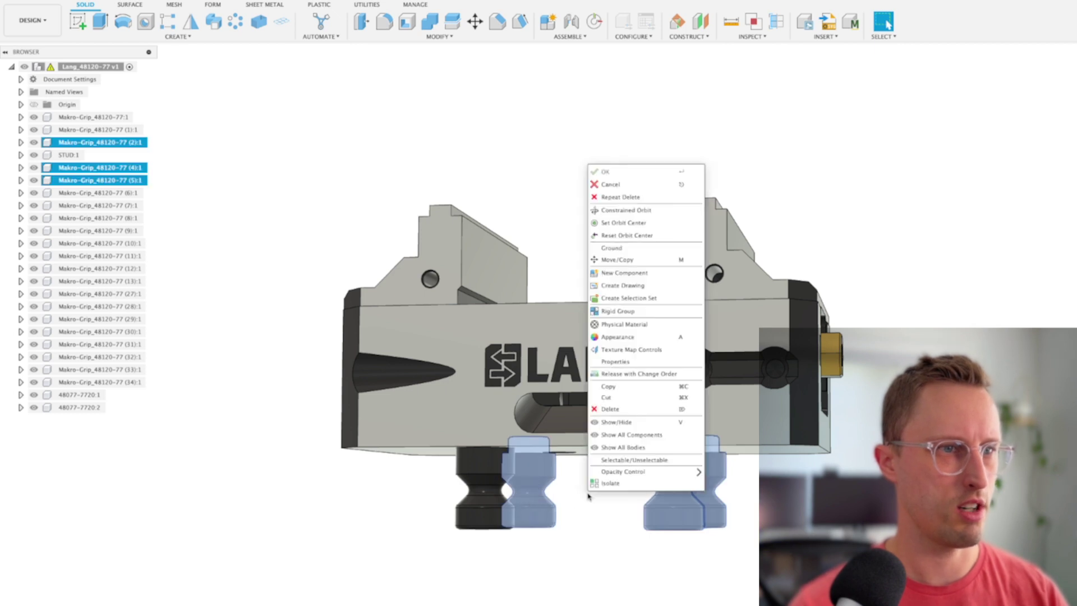
click(620, 484)
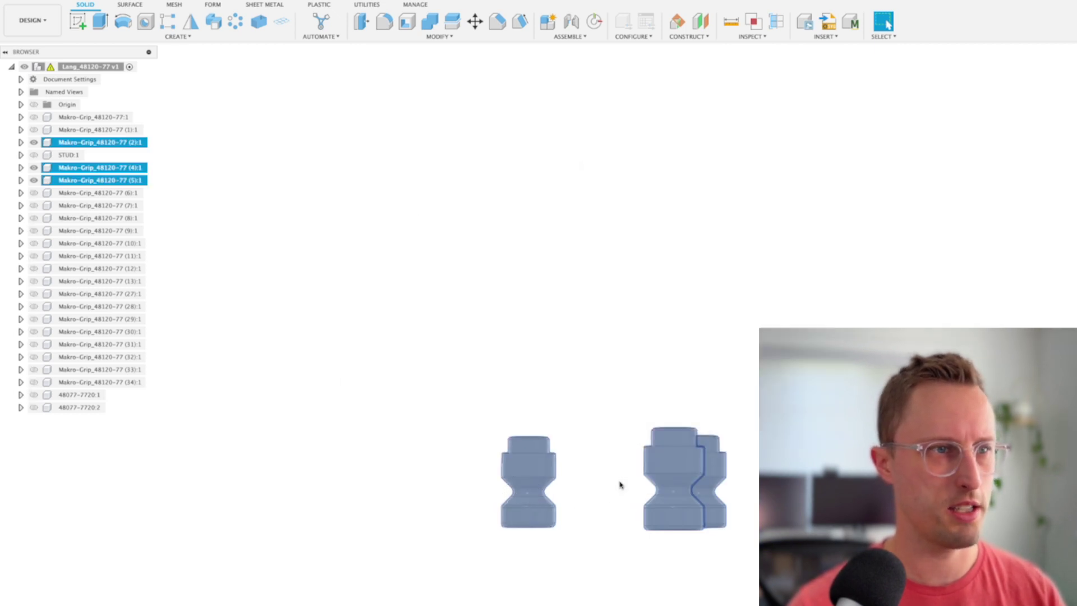
- Select the three remaining stud bodies using body selection priority, move them into the STUD component, and show that component
click(492, 259)
click(881, 36)
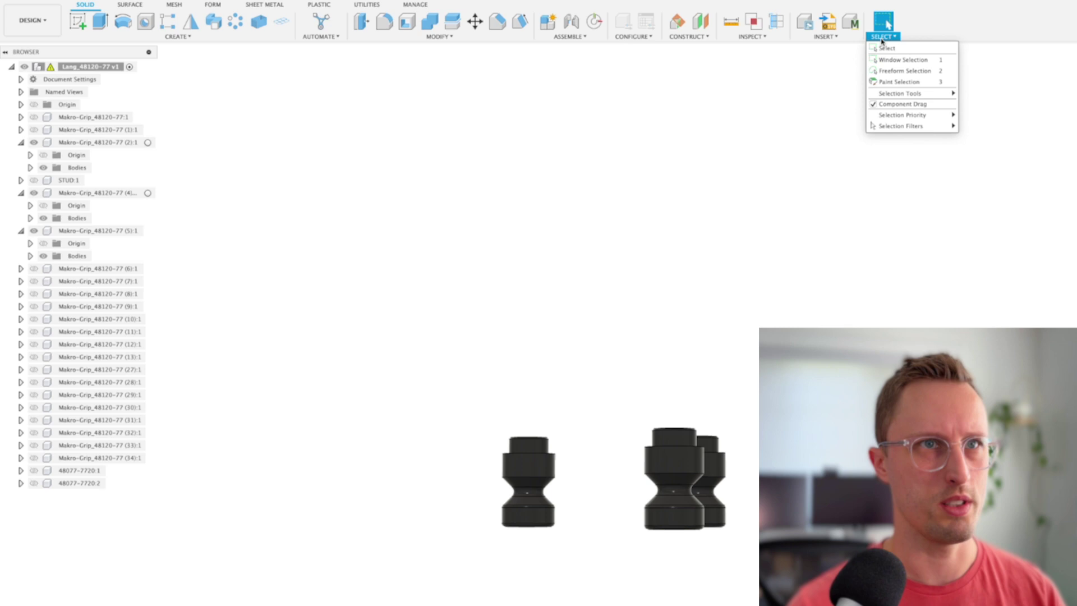
mouse_move(923, 116)
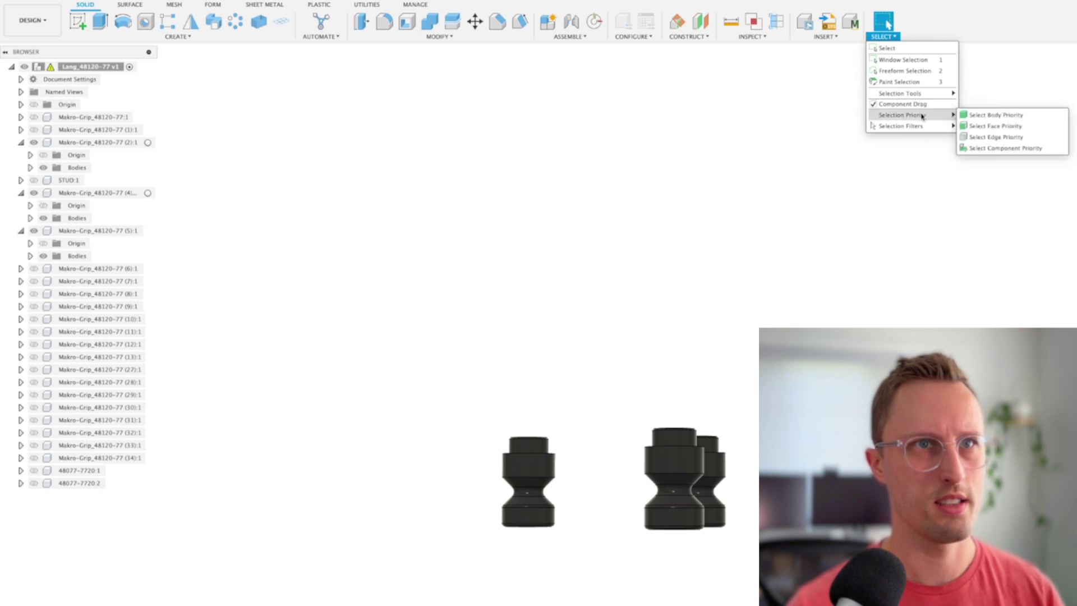
click(1009, 115)
drag(336, 325, 855, 603)
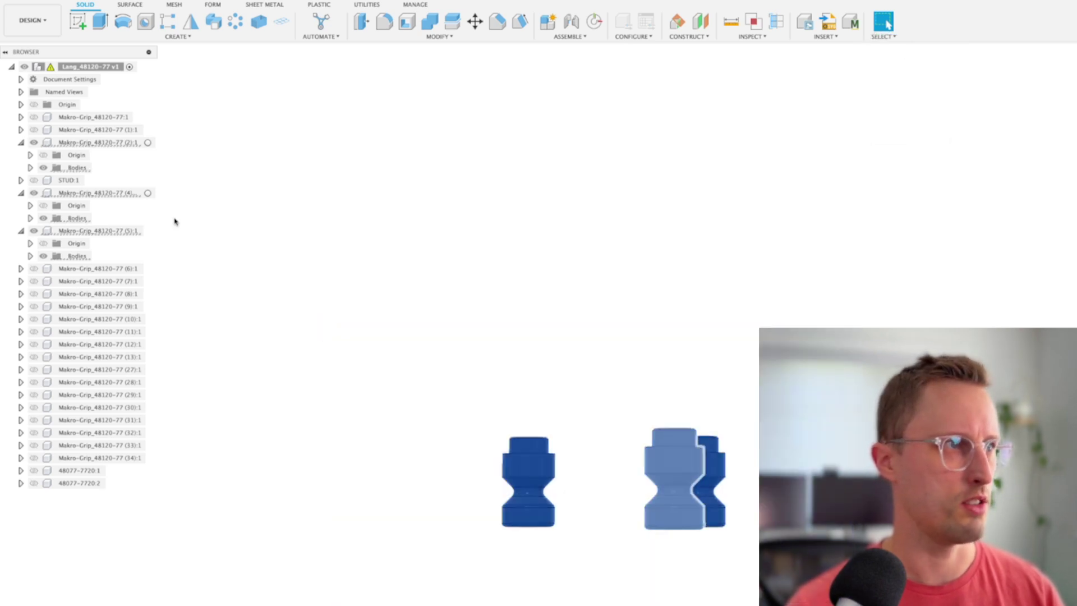
click(30, 256)
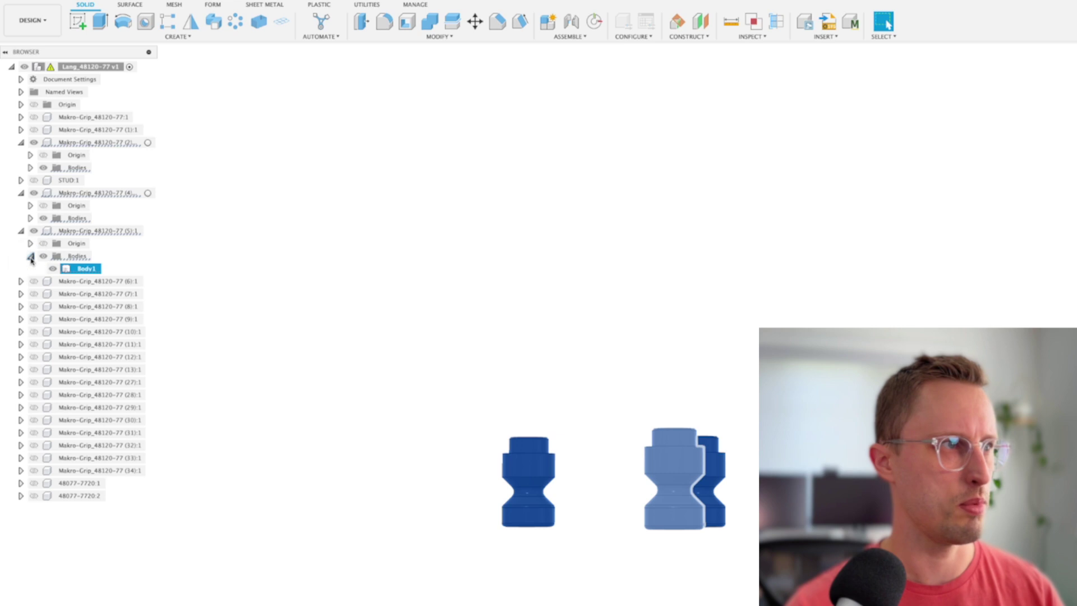
click(78, 271)
drag(81, 271, 72, 181)
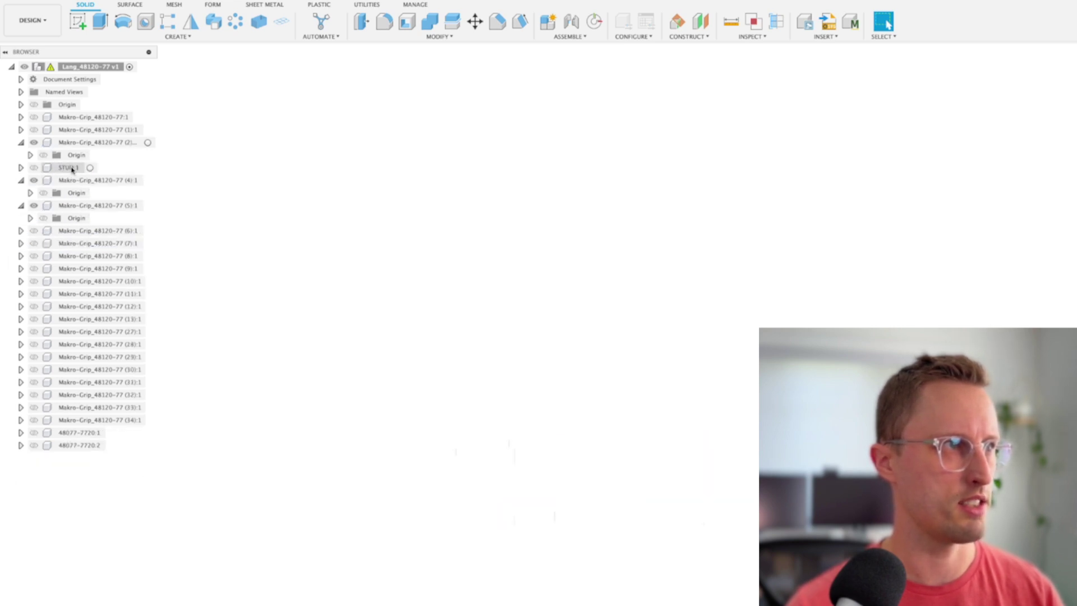
click(68, 168)
click(33, 167)
- Delete the emptied stud components Makro-Grip_48120-77 (2), (4) and (5)
click(89, 142)
super+click(90, 181)
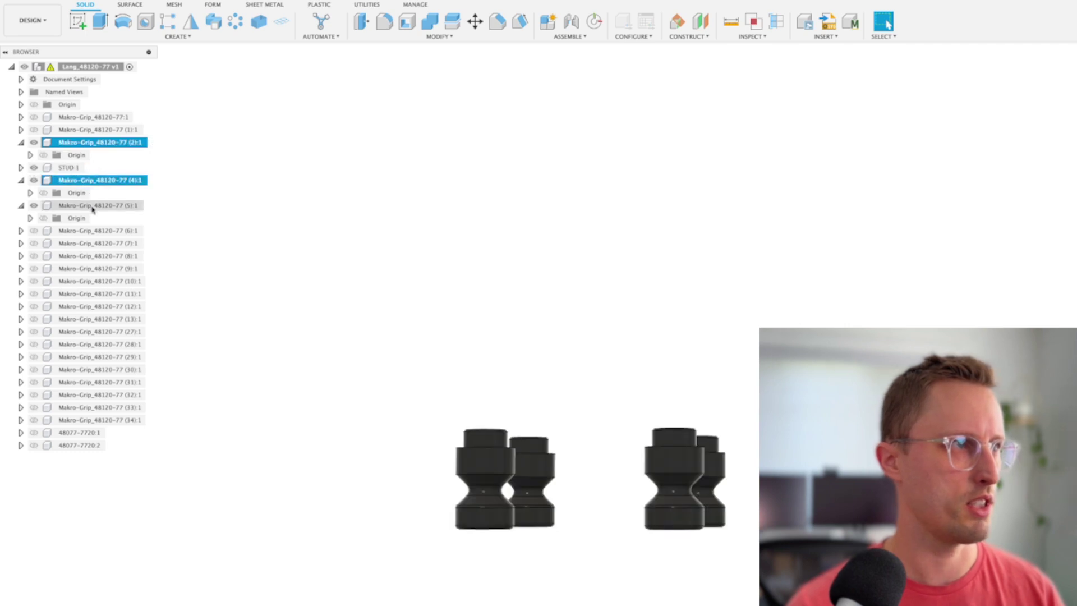
super+click(91, 207)
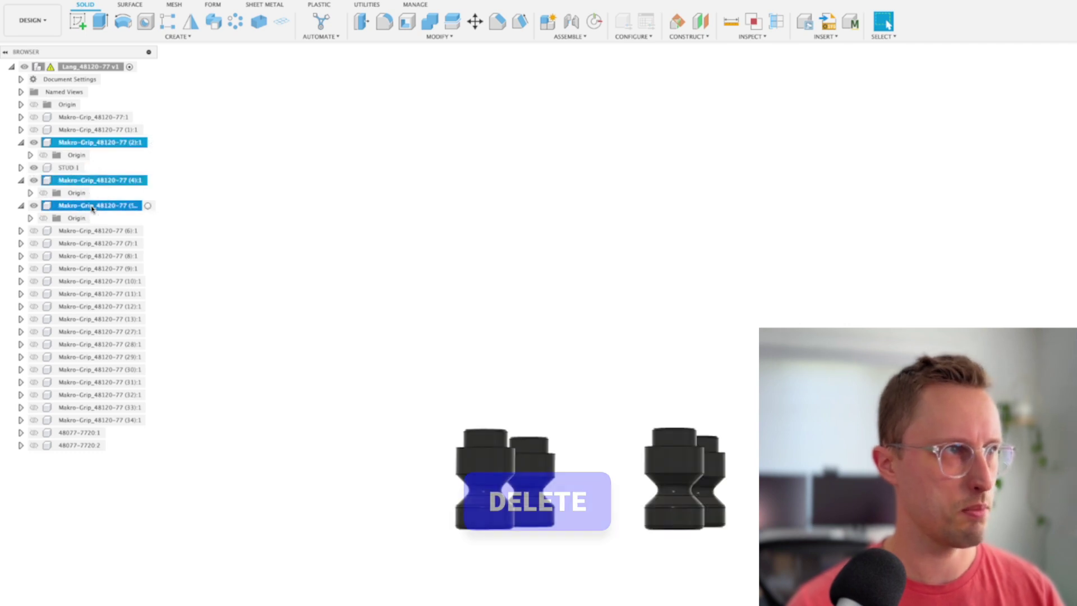
key(Delete)
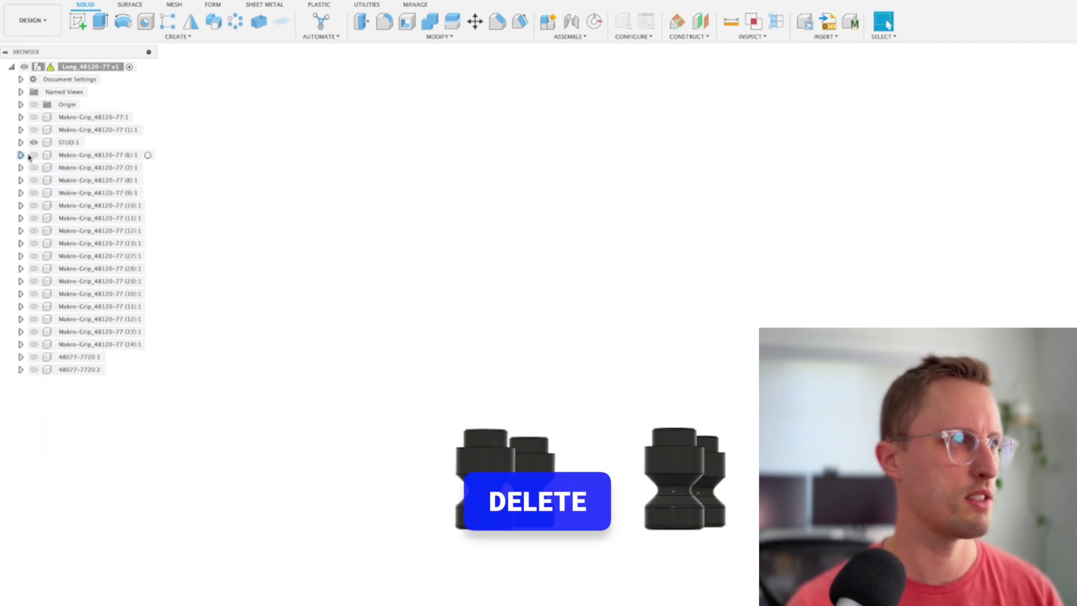
- Show every component from Makro-Grip_48120-77:1 through 48077-7720:2 except STUD, which is hidden
click(34, 142)
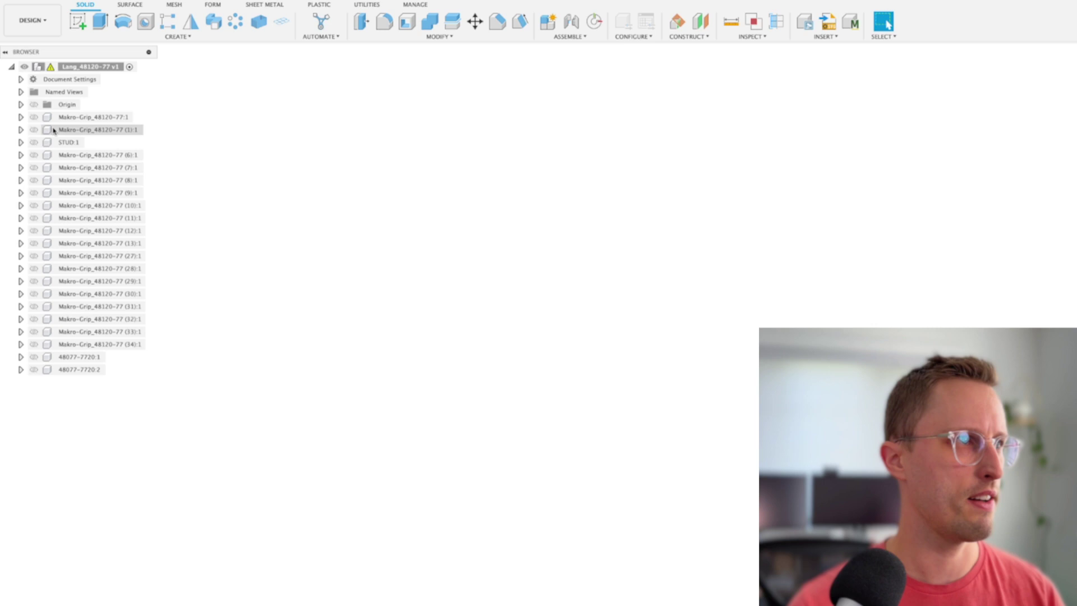
click(60, 117)
shift+click(89, 370)
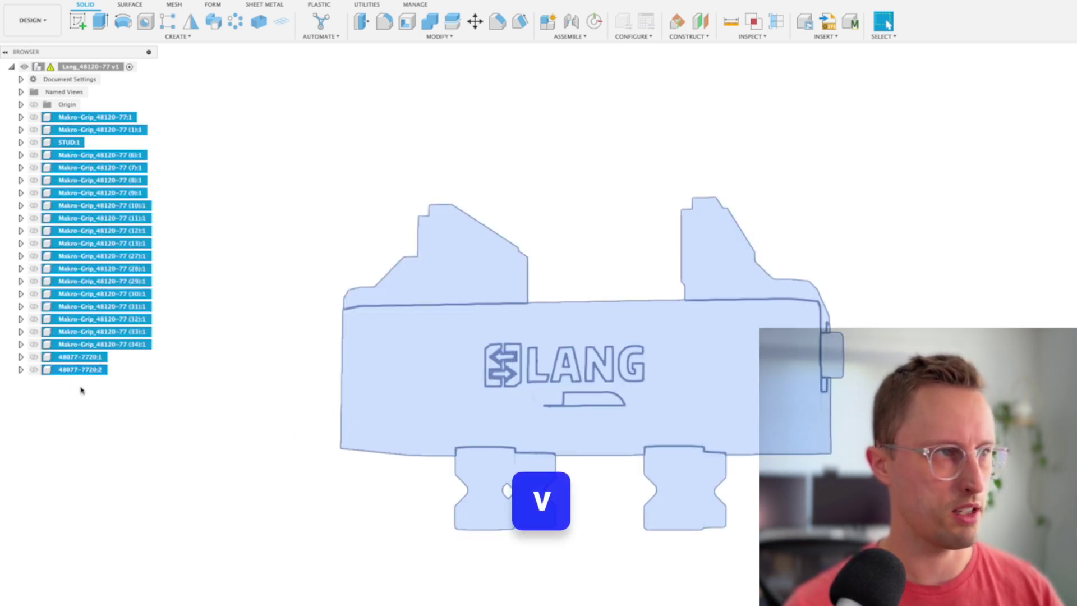
click(81, 391)
click(34, 143)
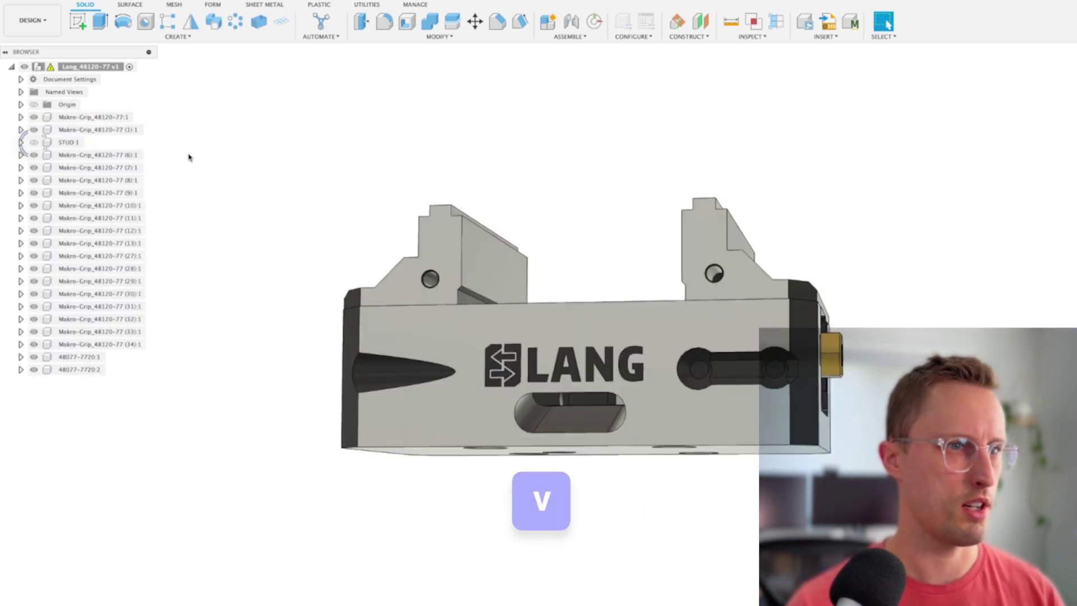
- Rename the vise body component as BASE and the spindle component as SCREW / POST, and hide both
double_click(76, 117)
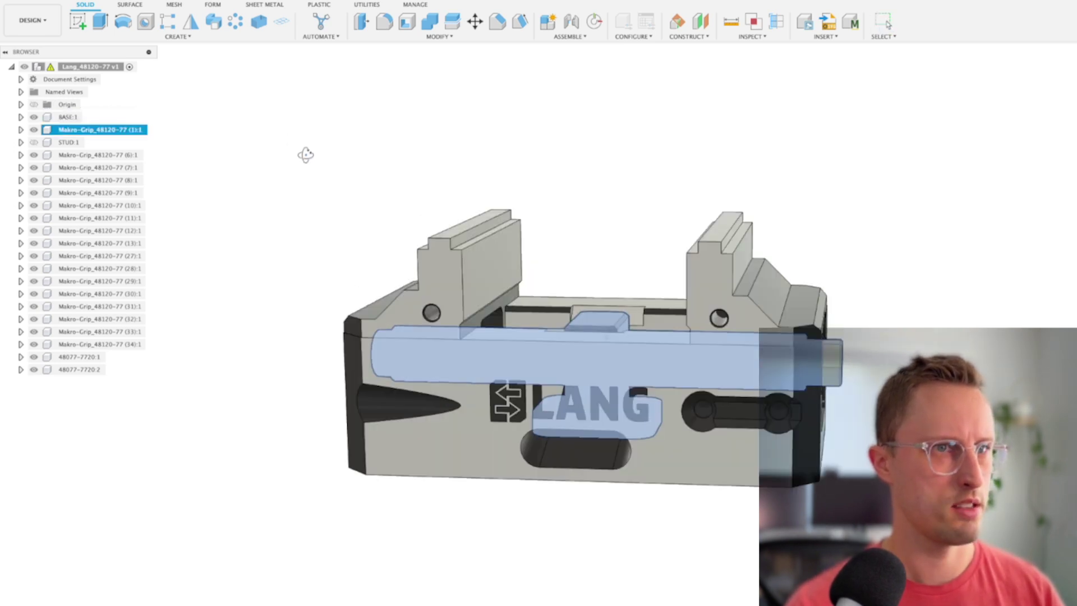
shift+middle_drag(305, 154, 339, 173)
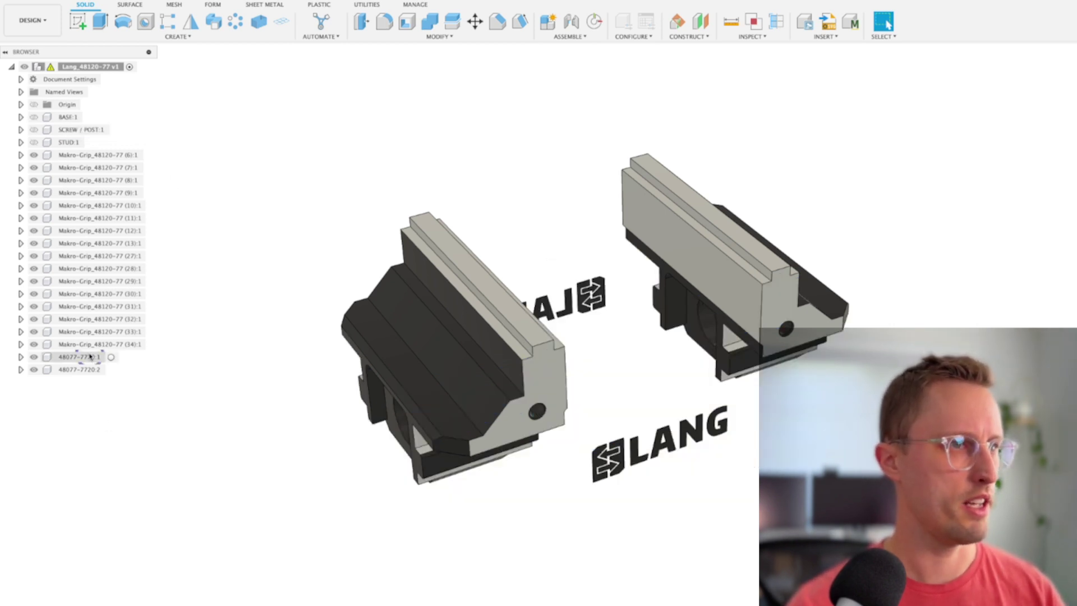
- Rename the 48077-7720 jaw component as JAW and hide both of its instances
double_click(89, 357)
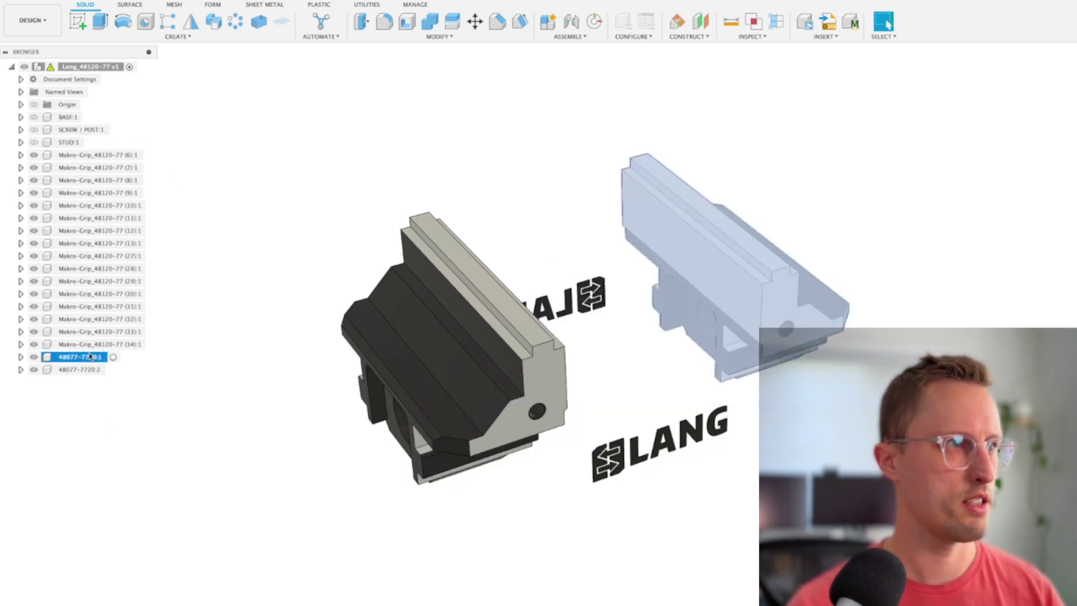
text(JAW)
key(Return)
key(v)
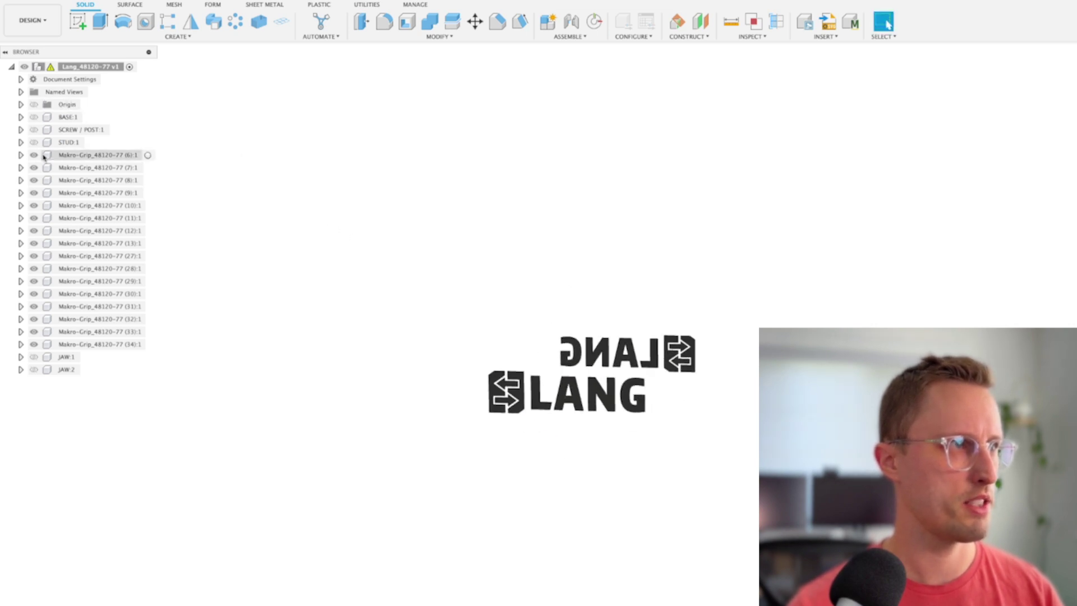
- Rename the Makro-Grip_48120-77 (6) component, the front letter N, as LOGO
click(113, 161)
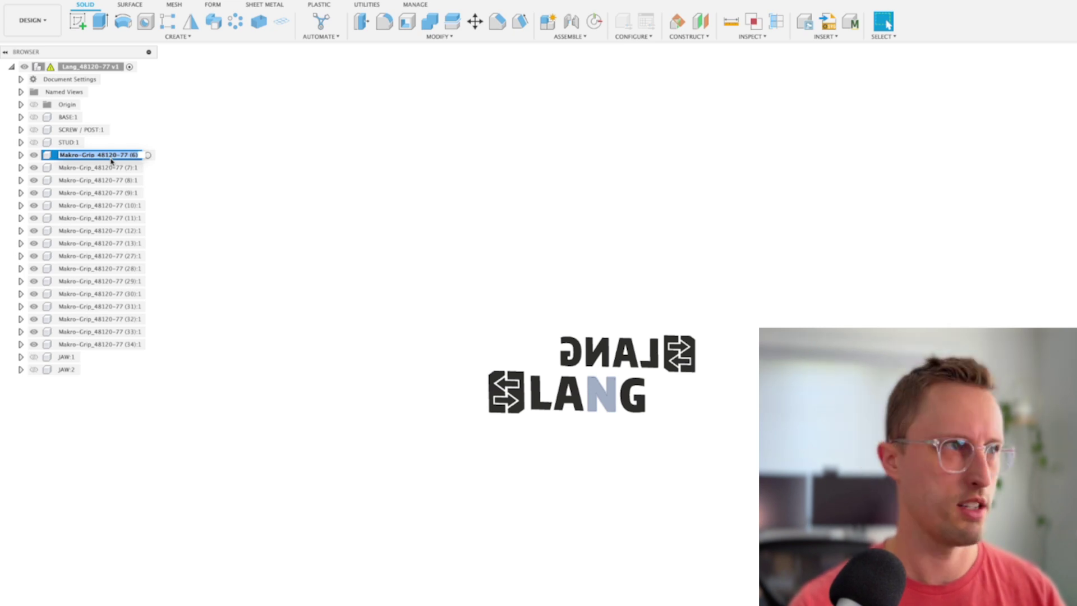
text(LOGO)
key(Return)
- Select the lettering bodies using body selection priority and move the letter L body from Makro-Grip_48120-77 (7) into the LOGO component
click(883, 36)
mouse_move(920, 115)
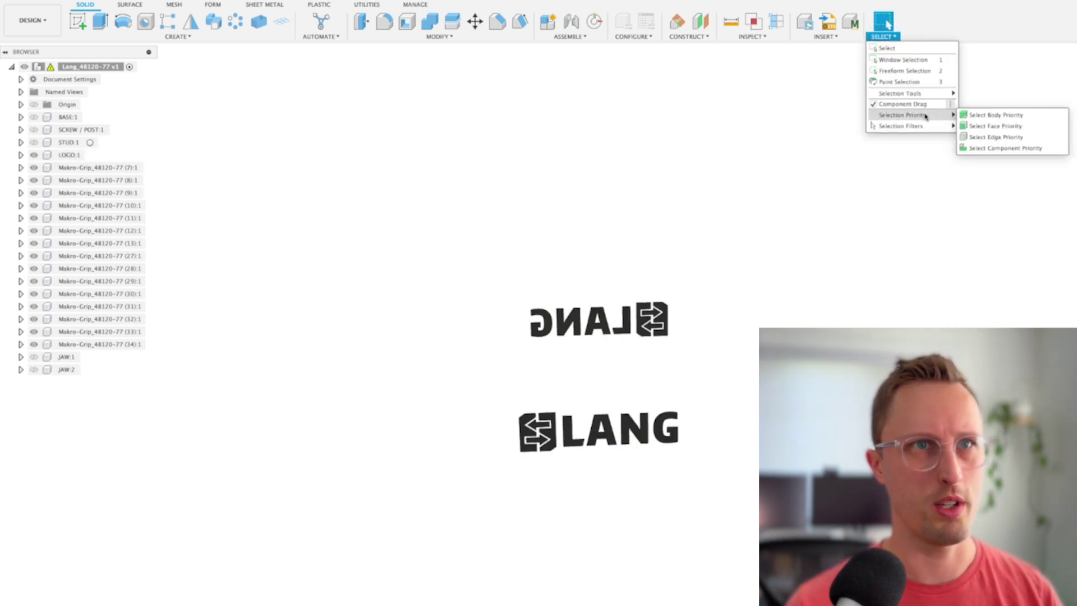
click(990, 115)
drag(442, 240, 817, 509)
click(21, 168)
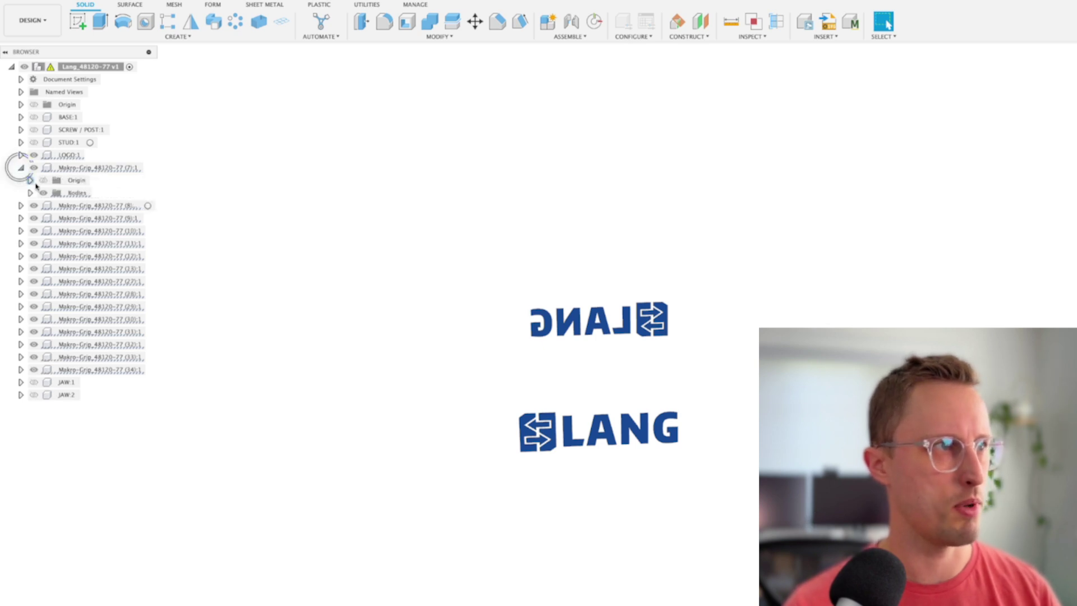
click(31, 193)
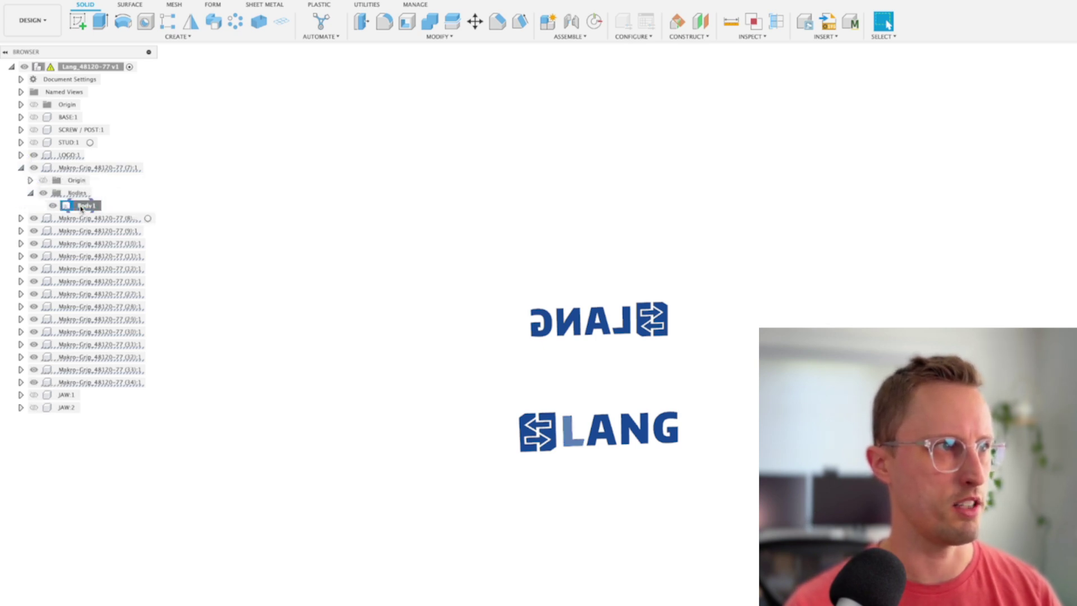
drag(68, 159, 44, 156)
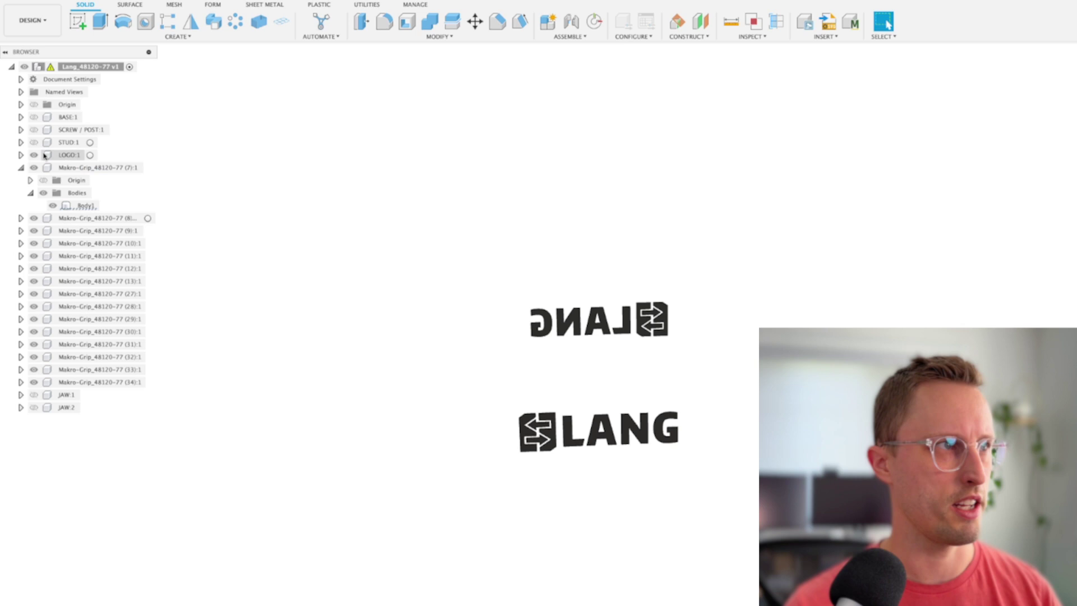
click(21, 167)
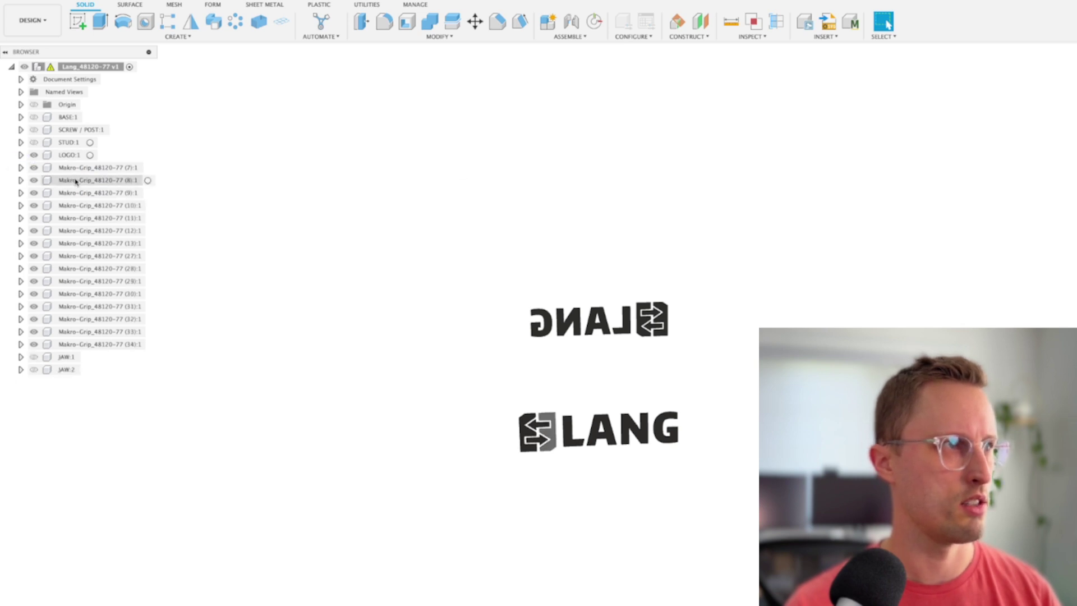
- Move the letter A body from Makro-Grip_48120-77 (10) into the LOGO component
click(20, 206)
click(31, 230)
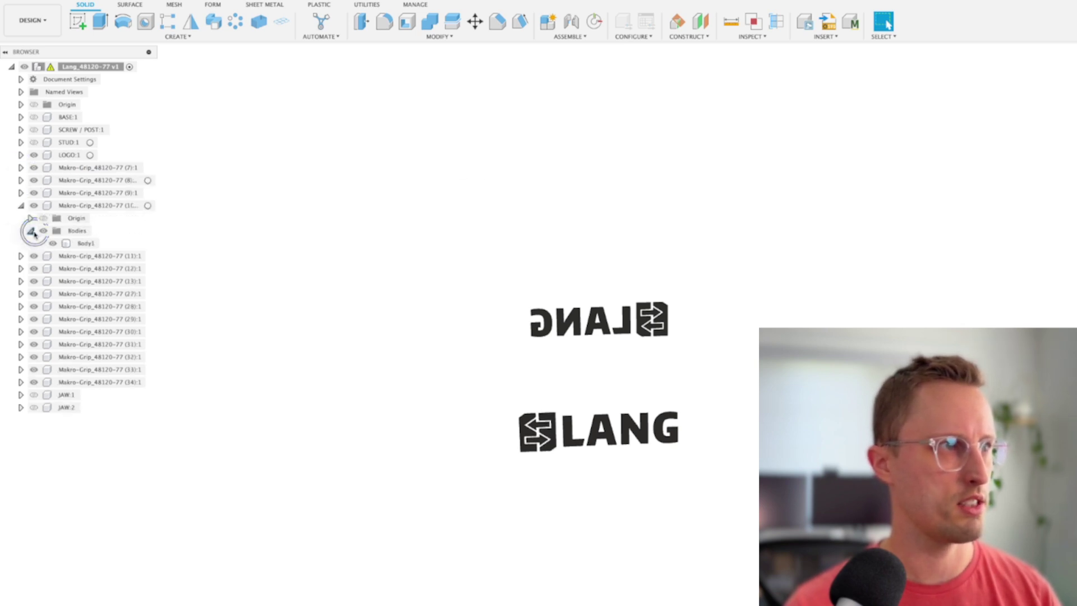
click(20, 168)
click(21, 192)
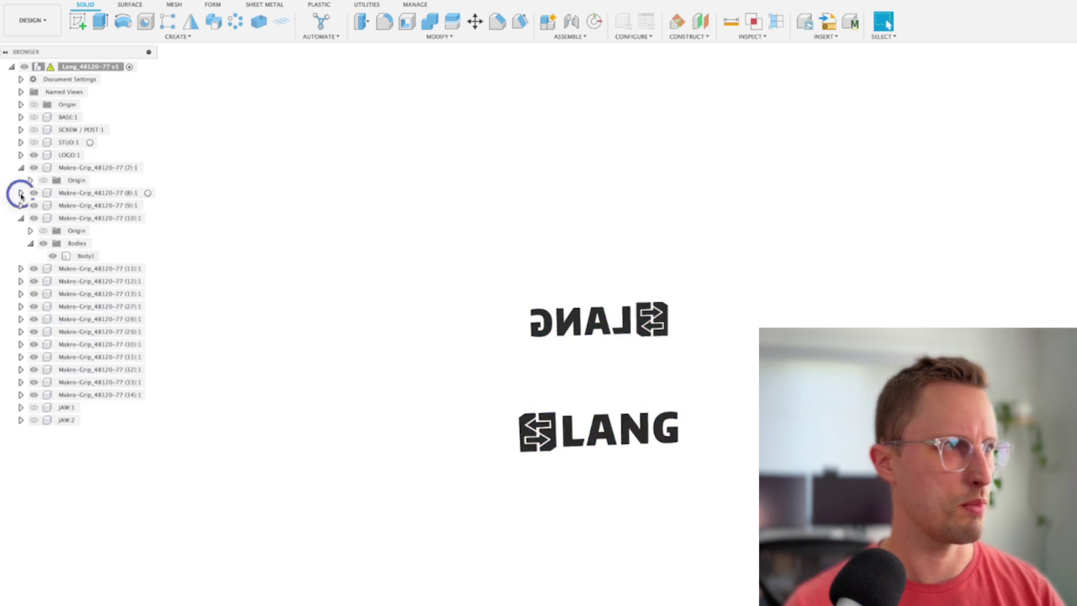
click(30, 218)
drag(82, 230, 67, 155)
click(21, 217)
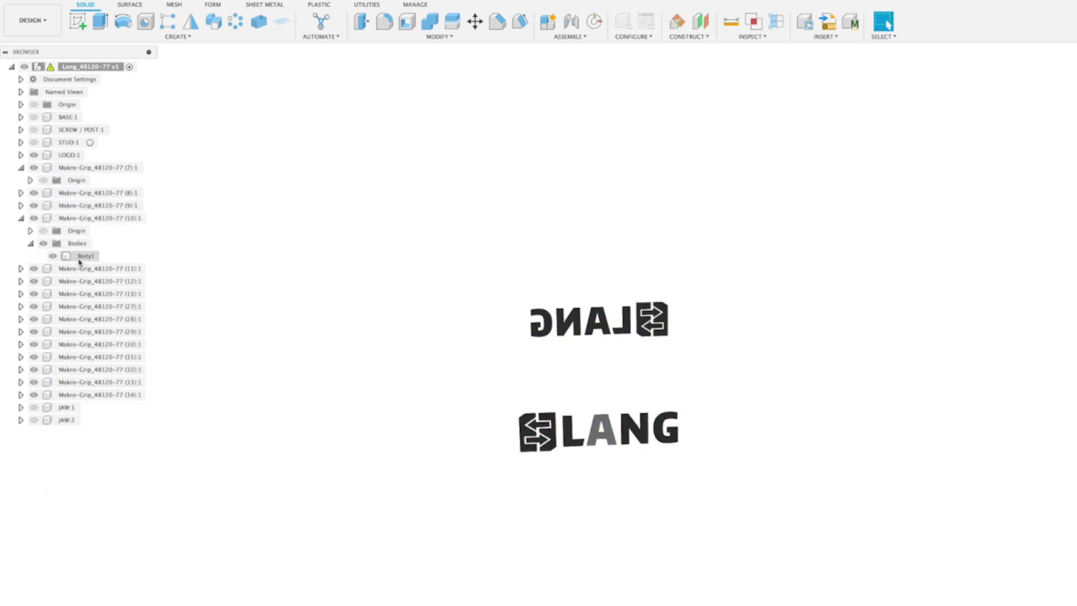
drag(79, 259, 68, 154)
- Move the remaining lettering bodies of the other Makro-Grip components into the LOGO component and hide it
click(21, 369)
click(30, 293)
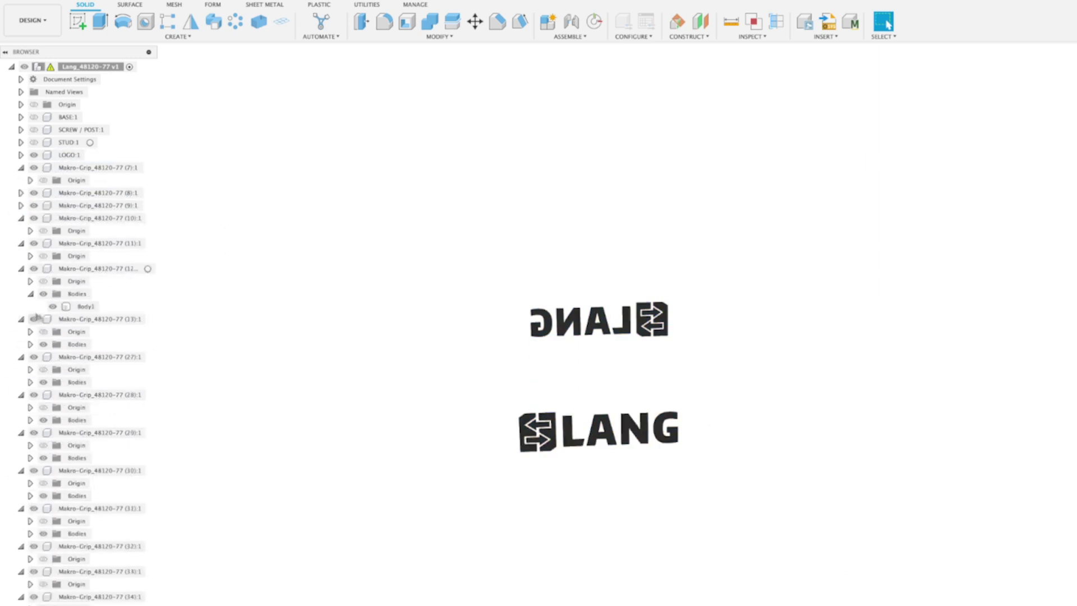
click(85, 408)
click(30, 496)
click(34, 155)
super+click(84, 508)
super+click(84, 458)
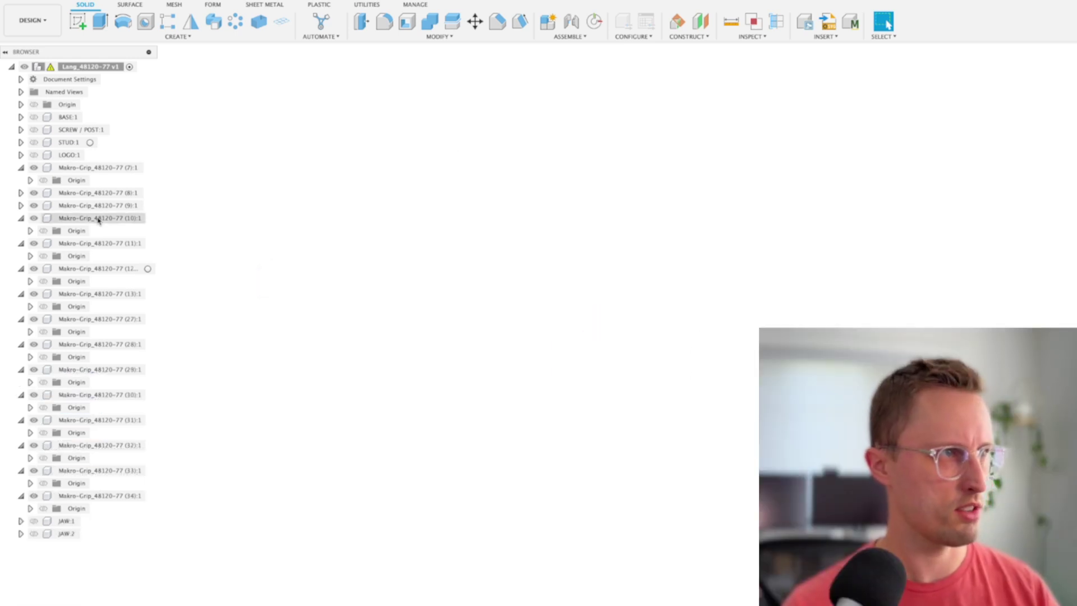
- Delete the emptied lettering components, Makro-Grip_48120-77 (7) through (34)
click(83, 243)
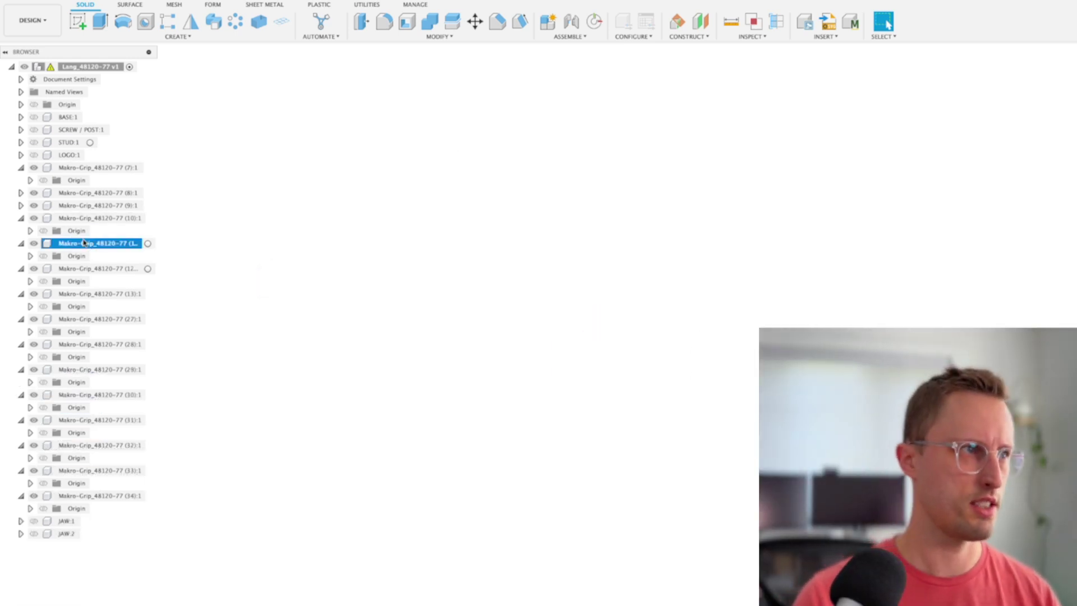
shift+click(106, 495)
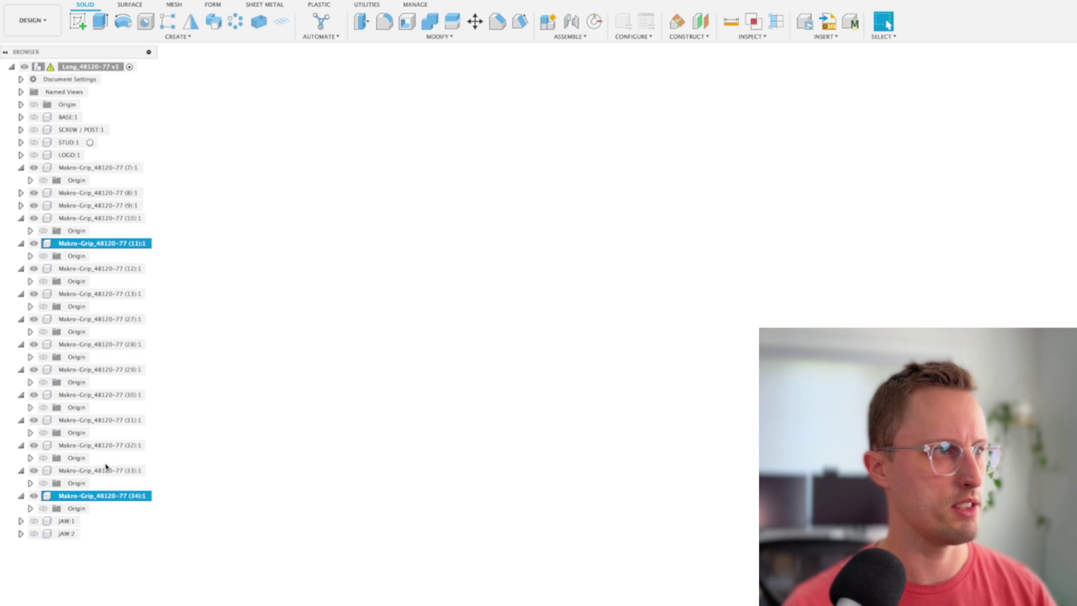
click(212, 406)
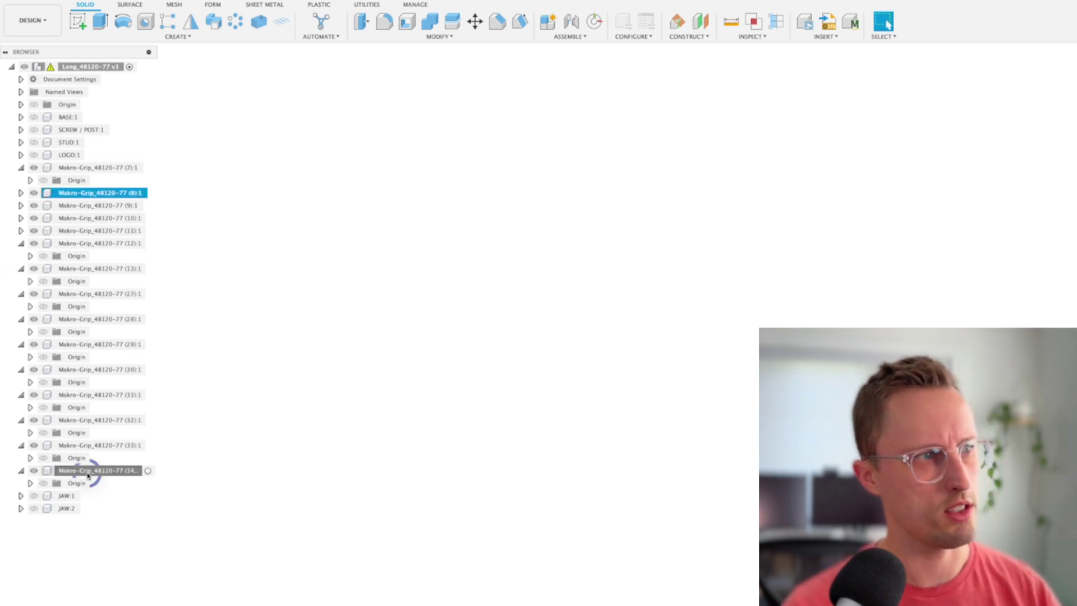
shift+click(87, 471)
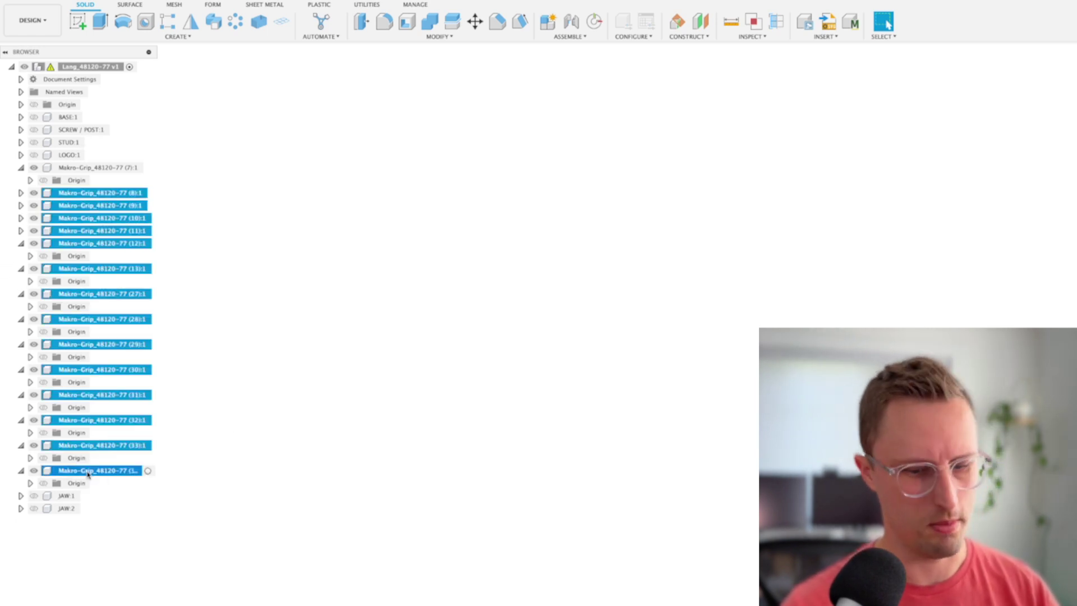
key(Delete)
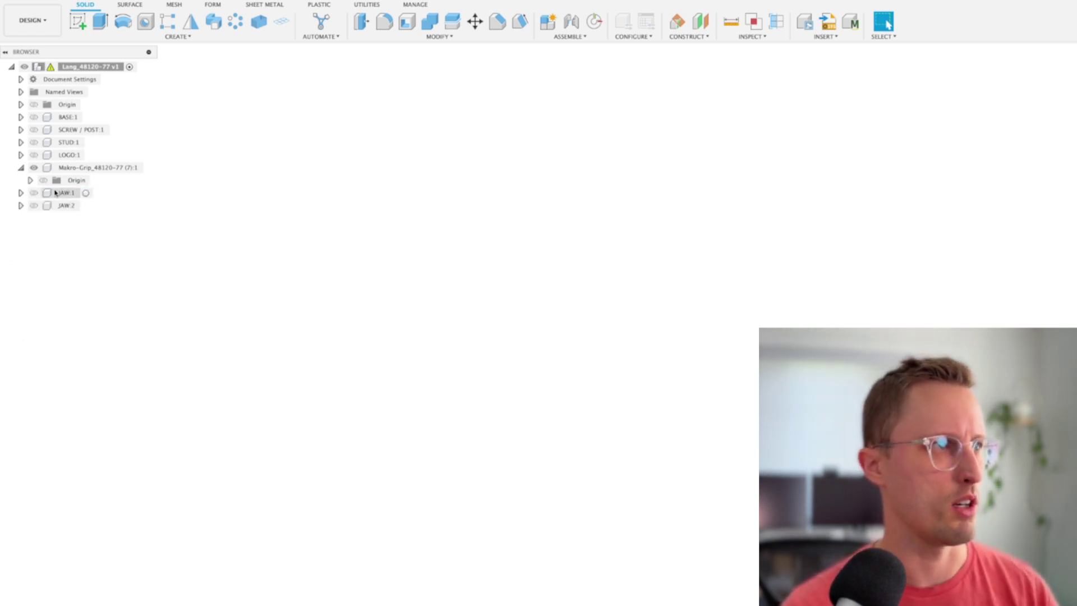
- Show the BASE, SCREW / POST, STUD, LOGO and both JAW components to display the complete vise
click(34, 130)
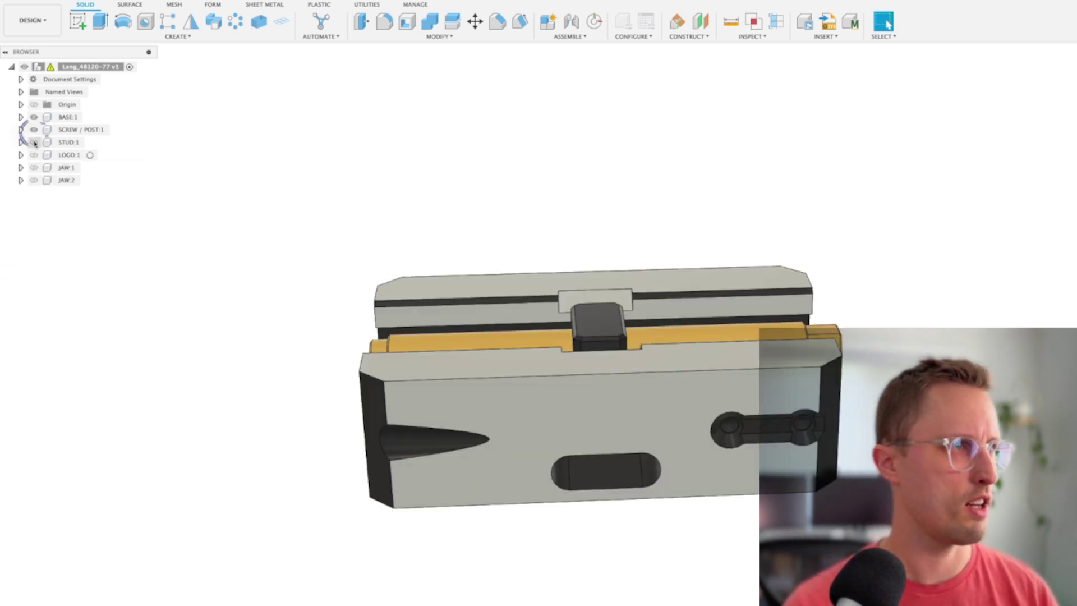
click(33, 155)
click(34, 142)
click(34, 167)
click(34, 180)
shift+middle_drag(392, 258, 178, 182)
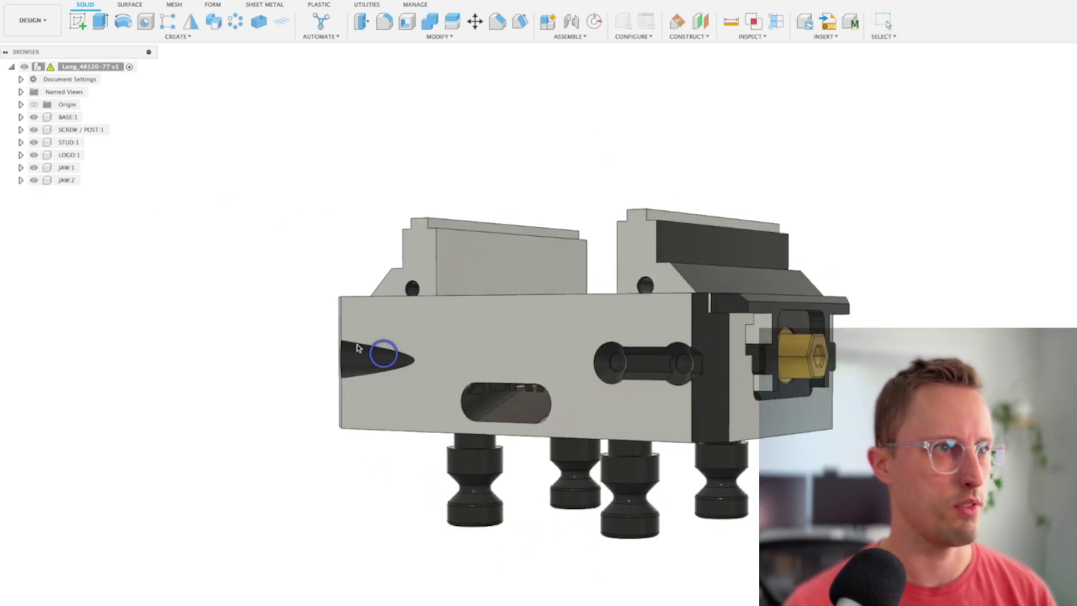
shift+middle_drag(358, 348, 392, 464)
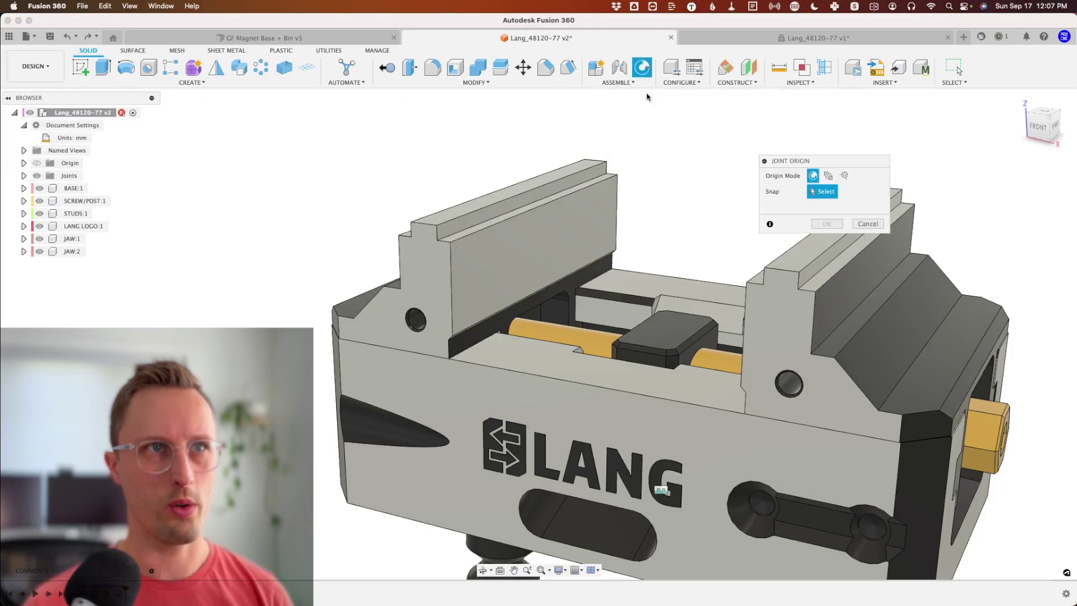
- Define a joint origin midway between the two end faces of JAW:2, snapped to its lower inner corner at the base
click(829, 177)
click(447, 275)
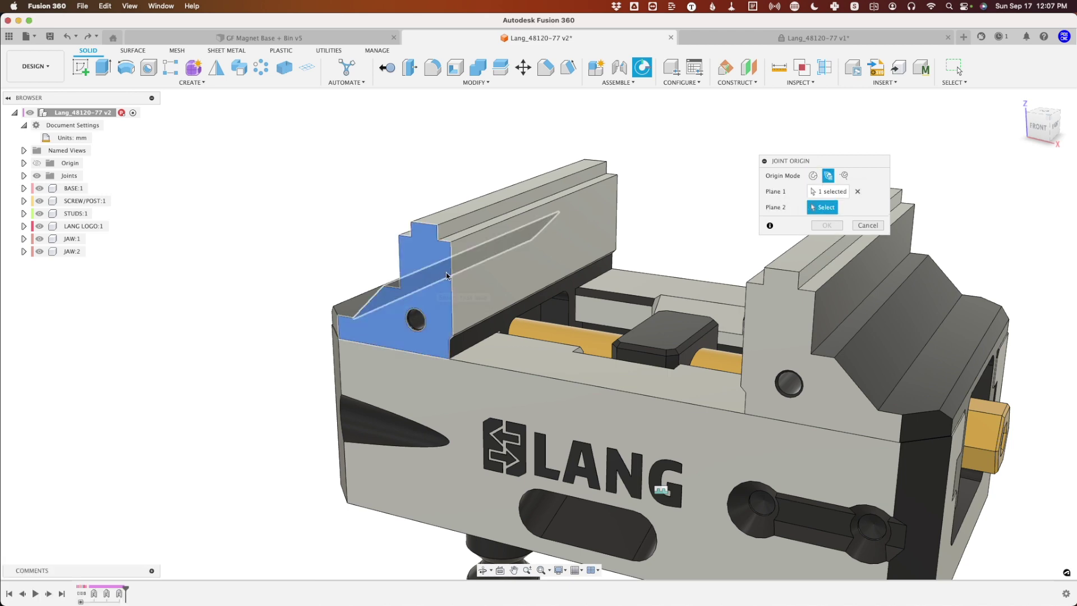
shift+middle_drag(645, 247, 443, 210)
click(663, 226)
shift+middle_drag(314, 191, 510, 188)
middle_drag(308, 281, 721, 178)
scroll(321, 296, up, 5)
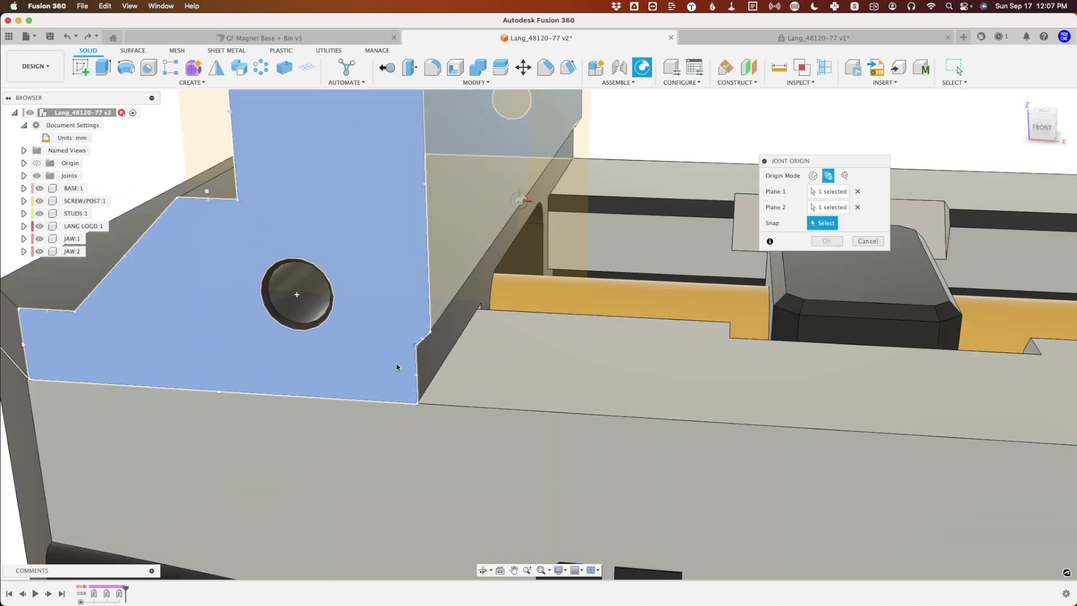
click(418, 405)
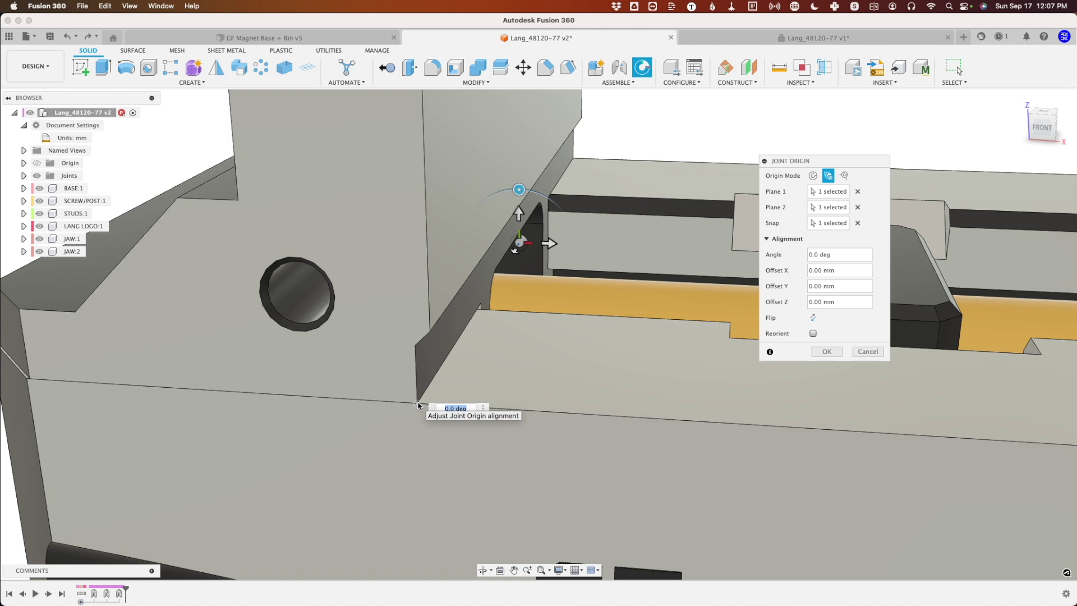
- Offset the joint origin in X by the measured distance between the jaw's recessed lower face and its clamping face
shift+middle_drag(533, 302, 536, 284)
click(1041, 121)
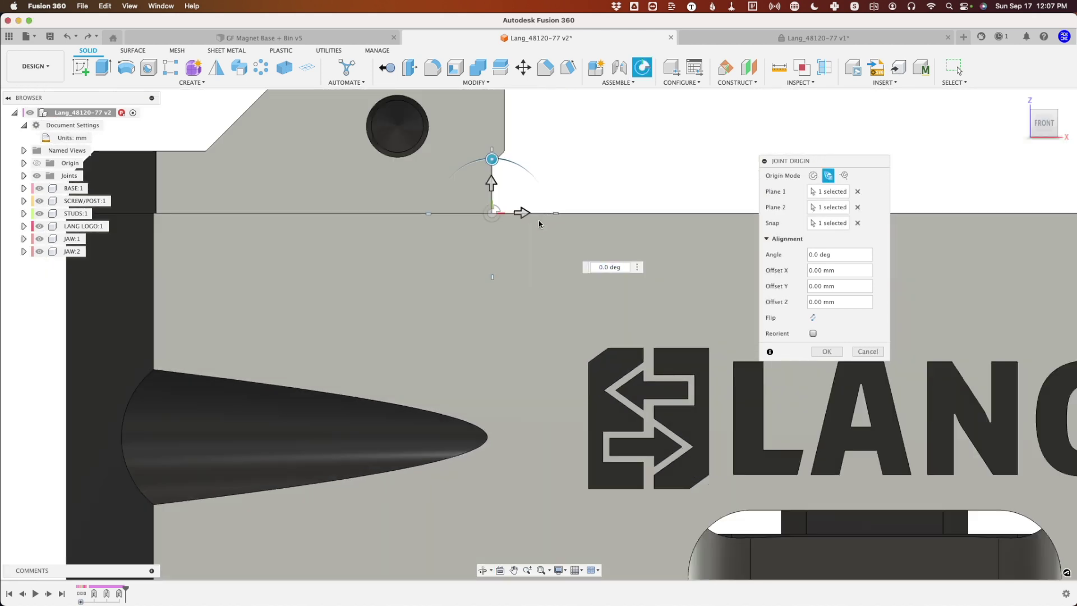
scroll(492, 213, up, 3)
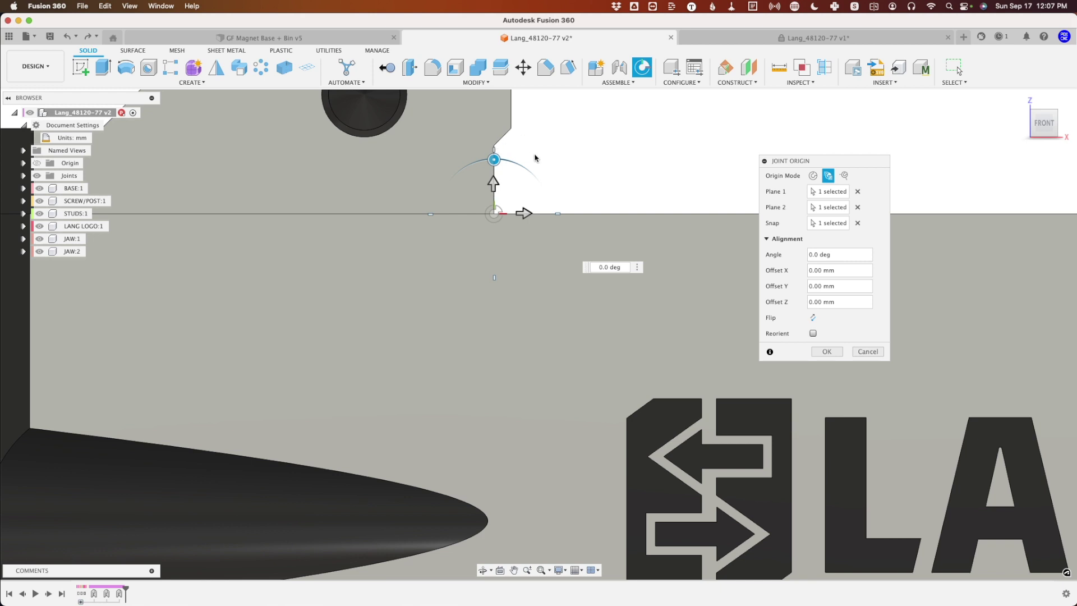
middle_drag(535, 158, 483, 323)
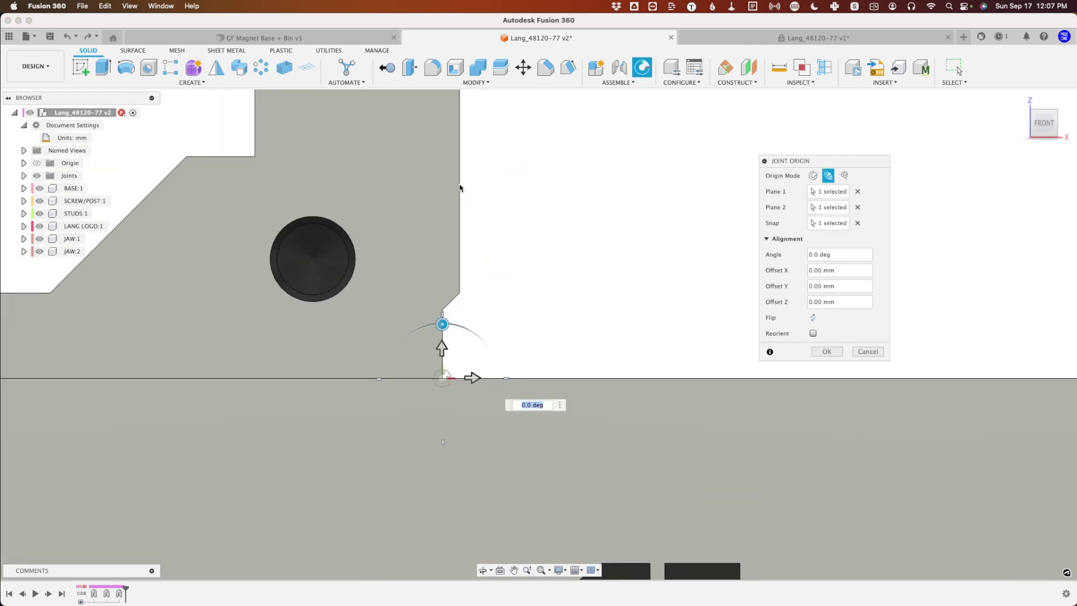
scroll(460, 188, down, 10)
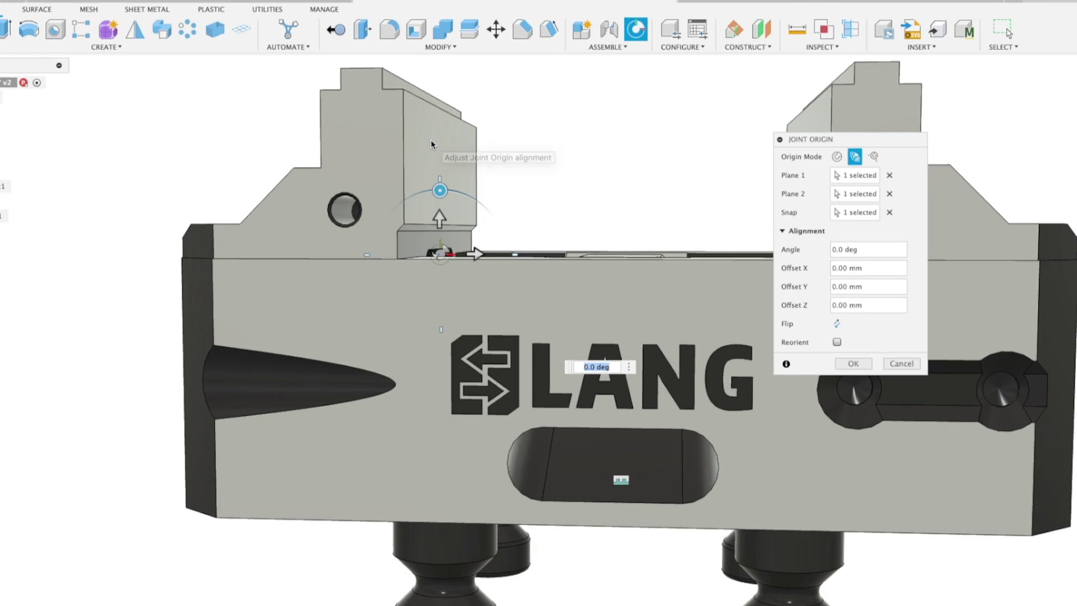
scroll(487, 190, up, 4)
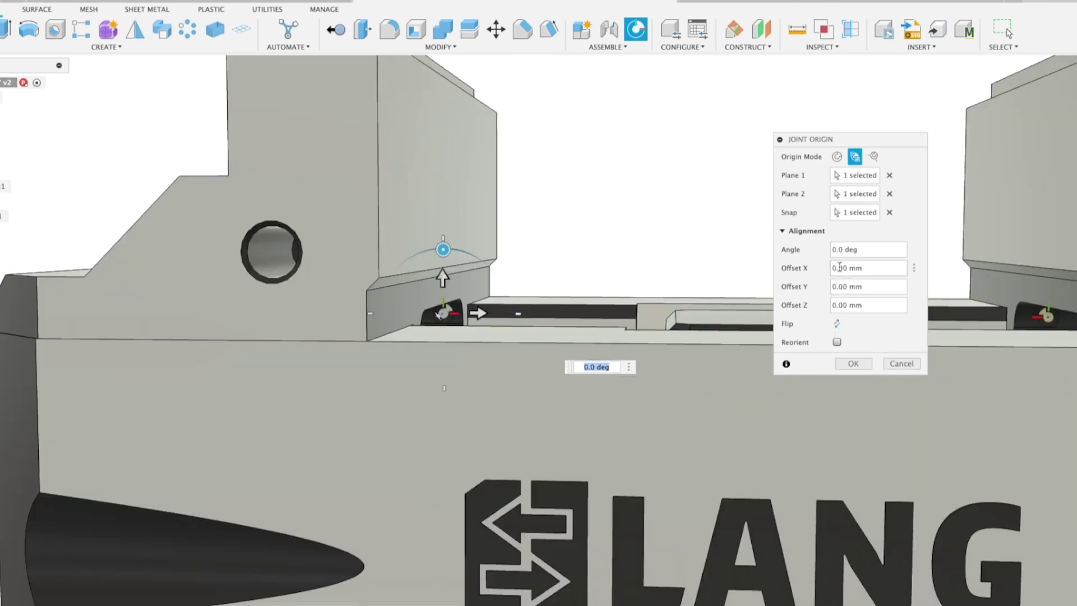
drag(478, 314, 488, 316)
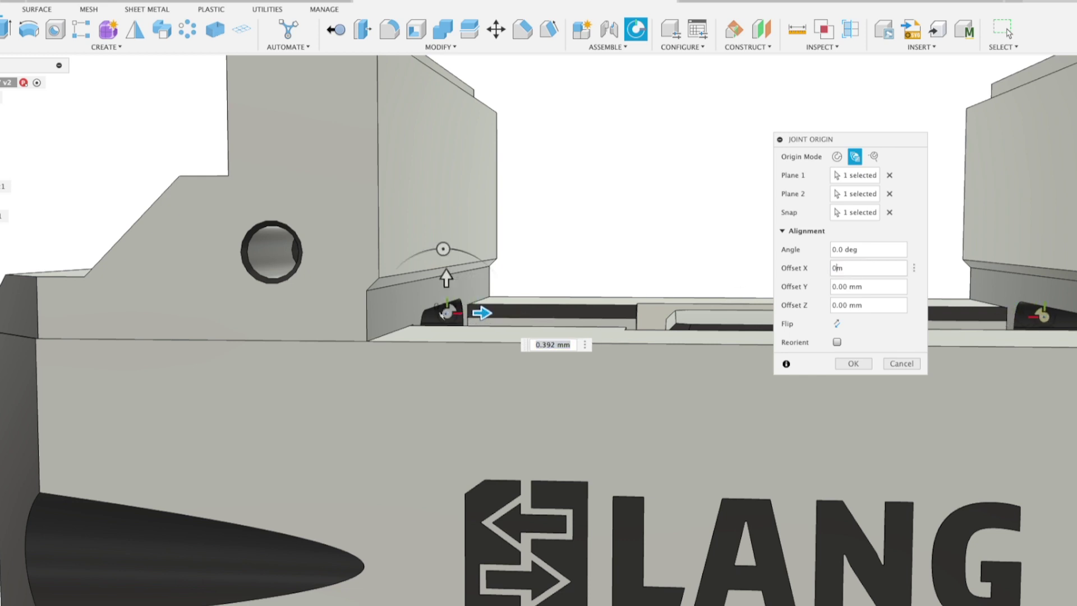
click(914, 268)
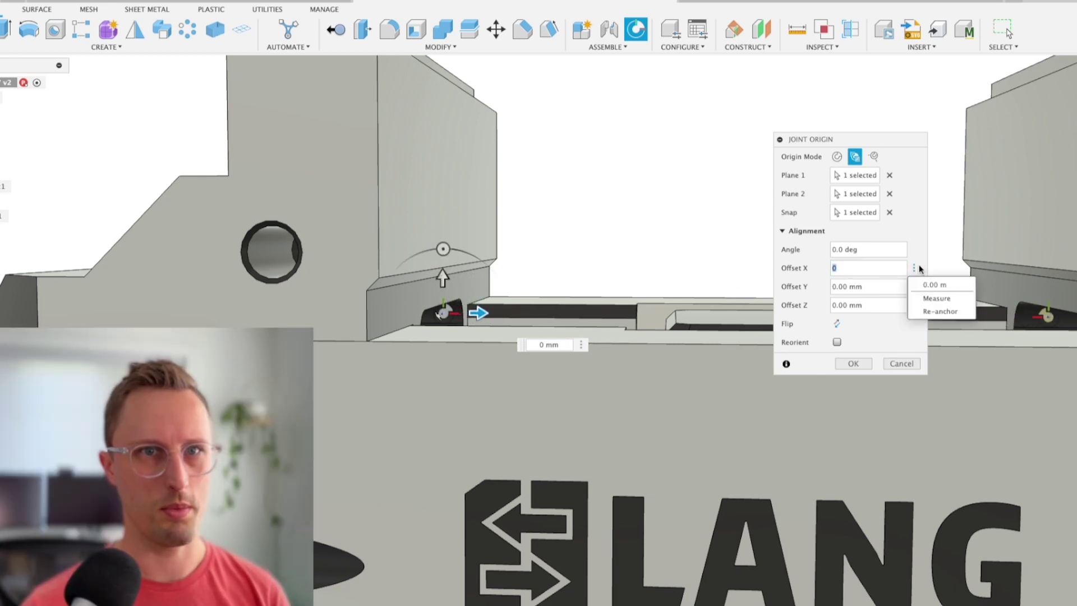
click(947, 299)
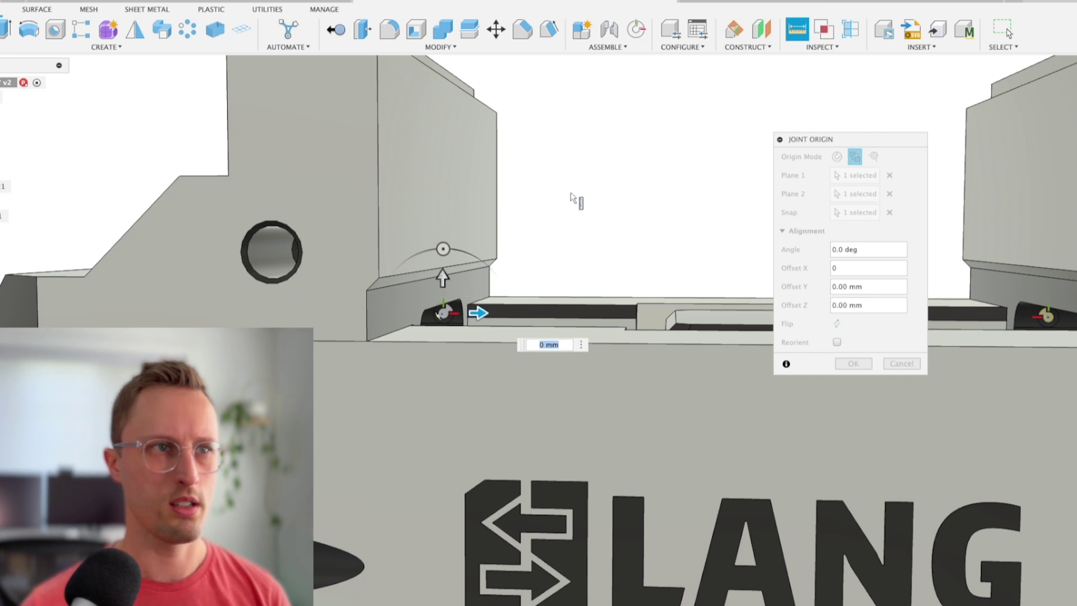
click(418, 301)
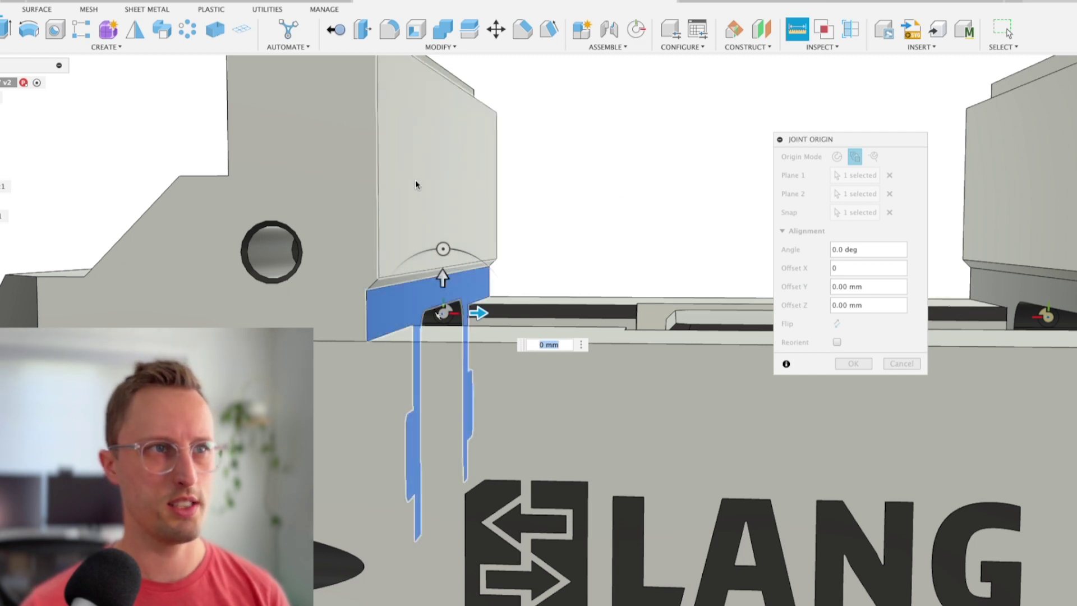
click(415, 180)
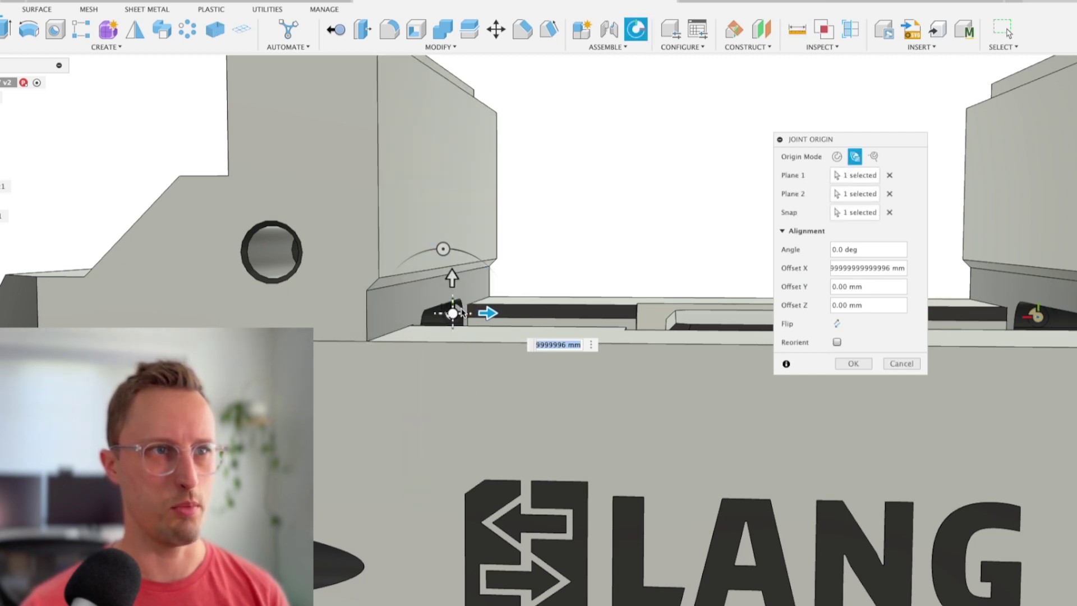
- Check the joint origin against the jaw's clamping face in the front view and accept it
click(1075, 66)
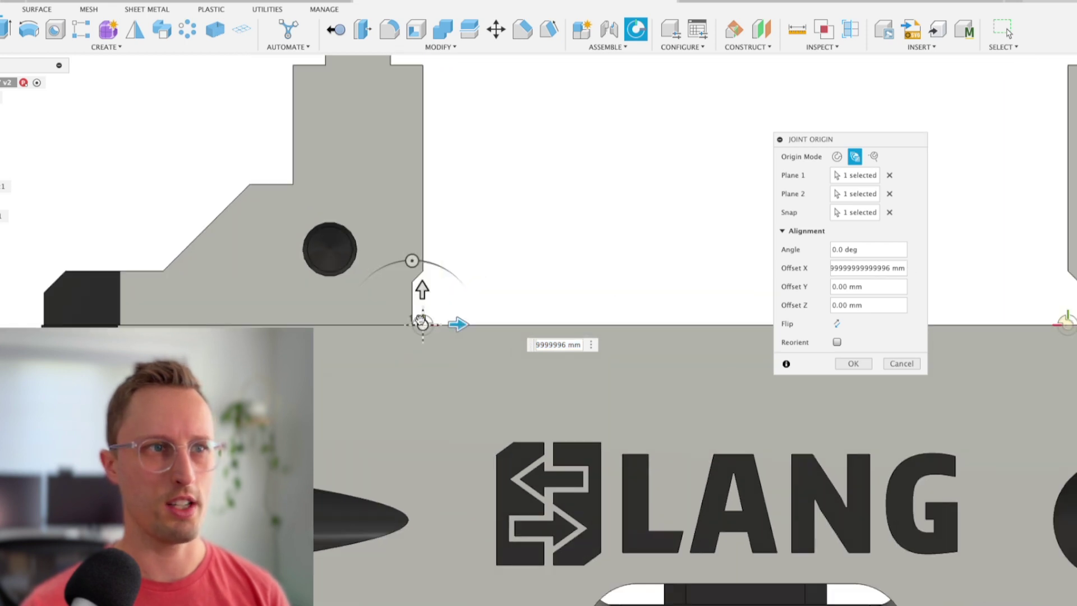
scroll(422, 323, up, 5)
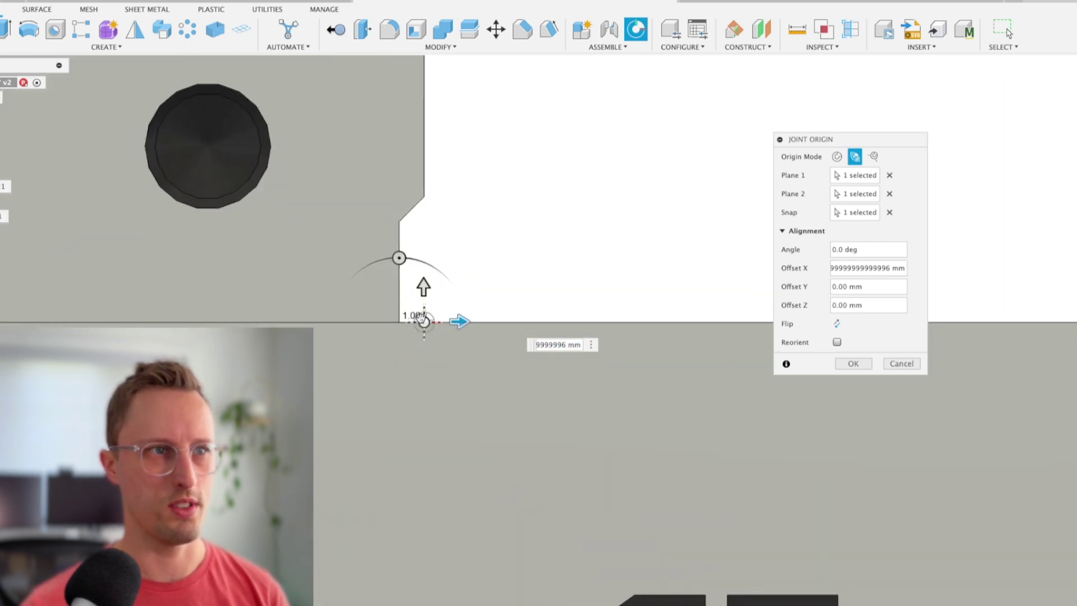
scroll(415, 280, down, 6)
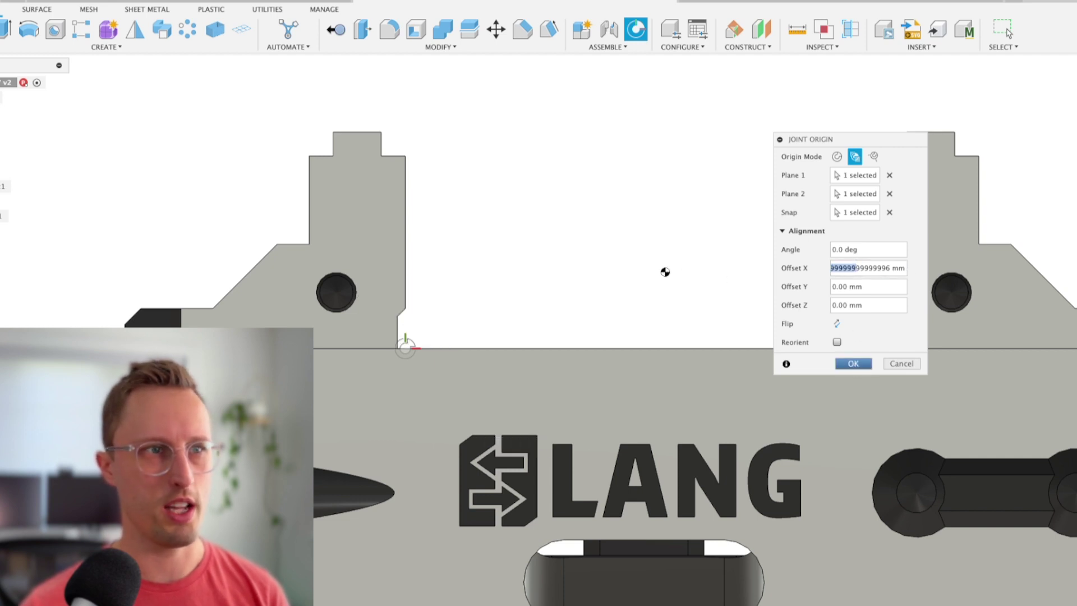
key(Return)
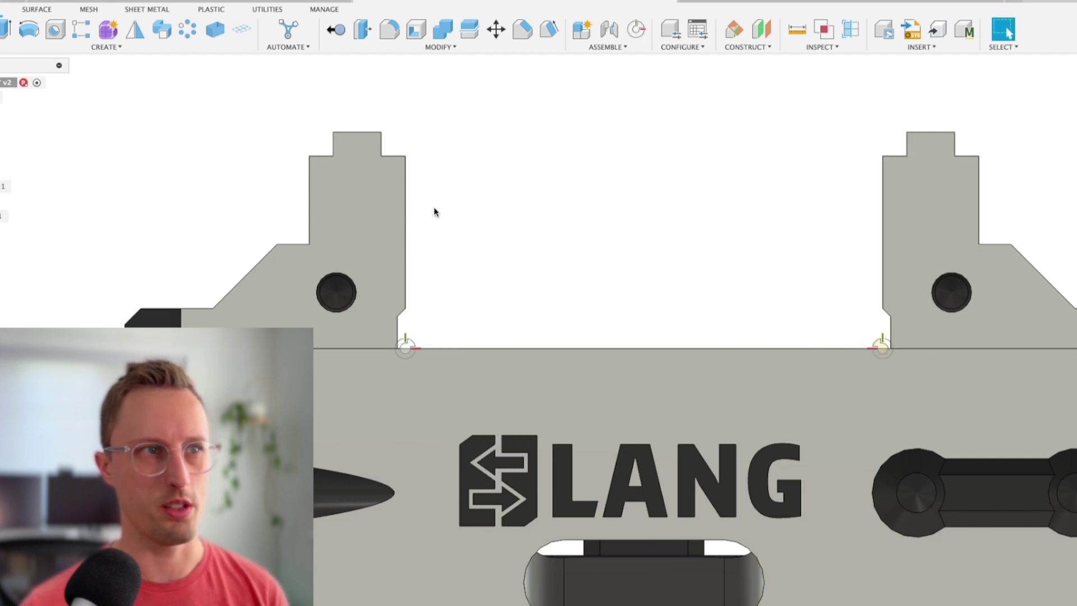
- Start a joint with the new joint origin of JAW:2 as the first component's snap
shift+middle_drag(687, 230, 650, 255)
scroll(650, 255, down, 3)
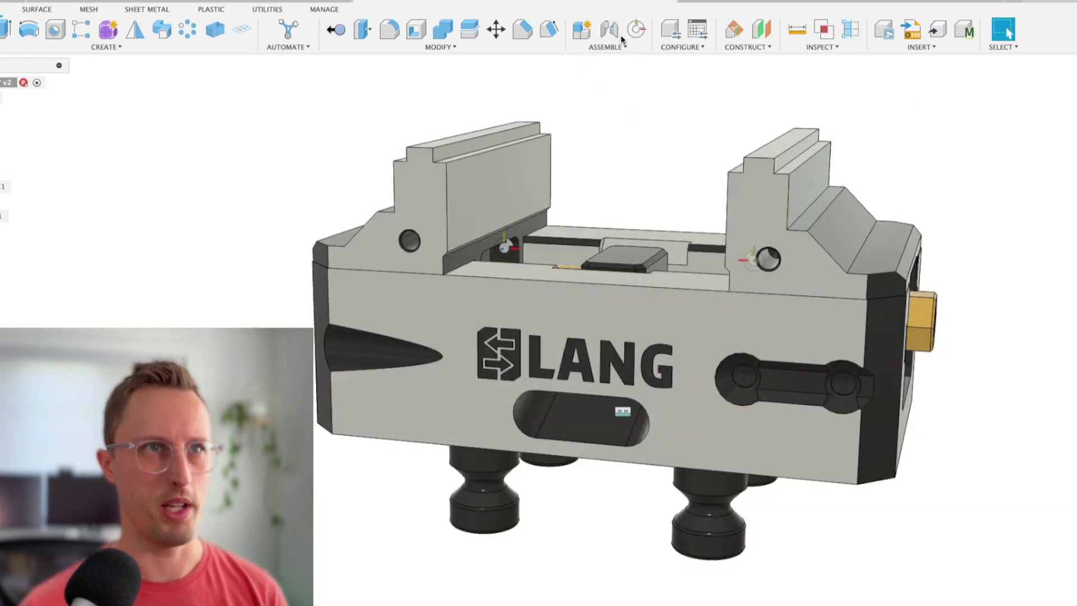
click(614, 34)
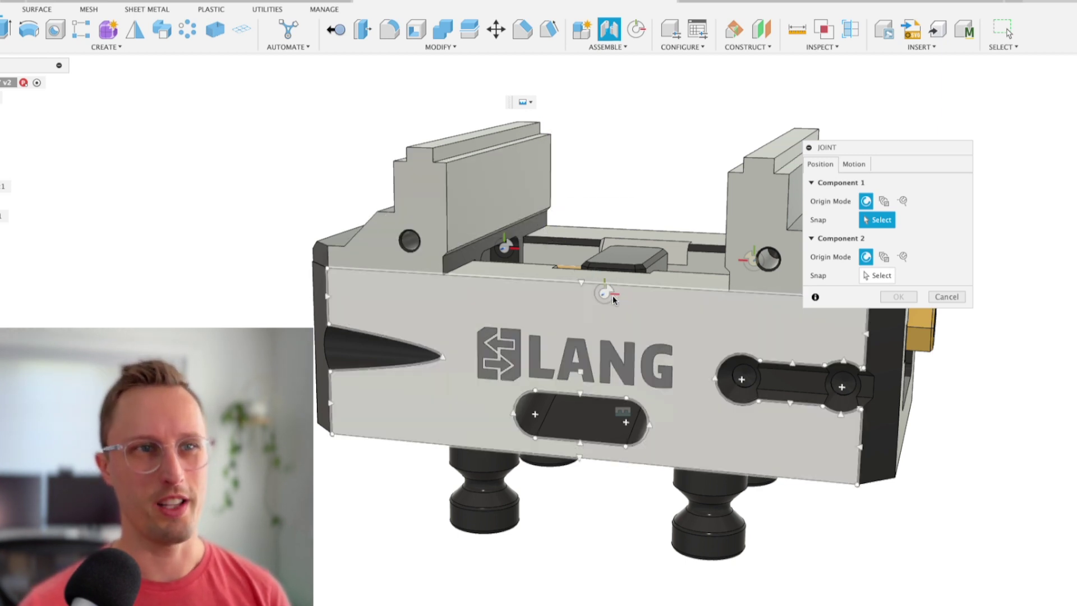
click(506, 248)
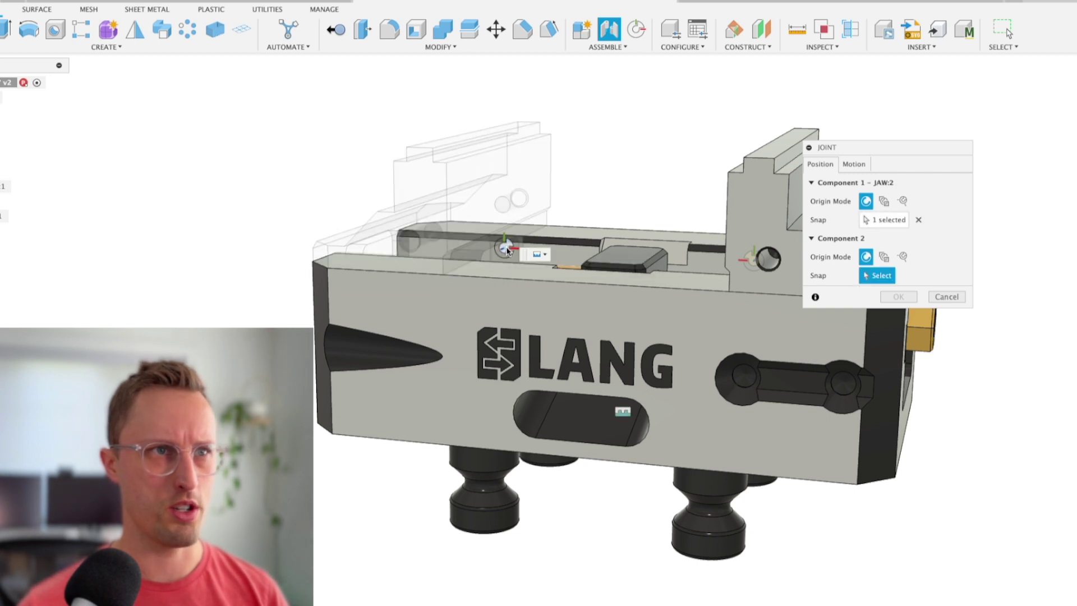
- Join JAW:2 to the base midway between its two inner rail faces, snapped to the middle of the rail notch's upper edge
click(884, 257)
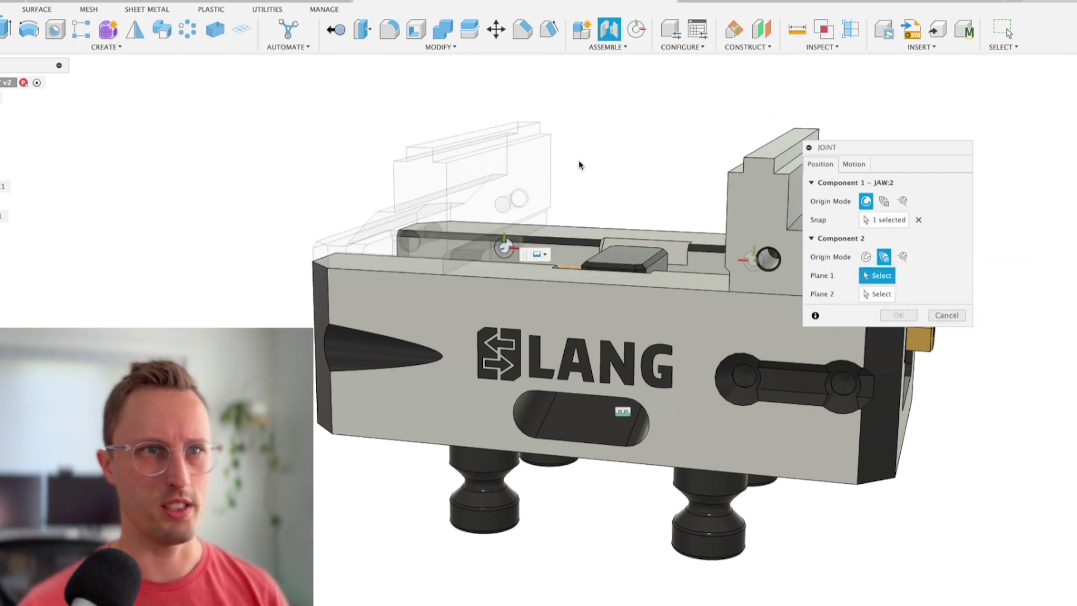
shift+middle_drag(645, 218, 581, 237)
scroll(582, 238, up, 3)
click(582, 238)
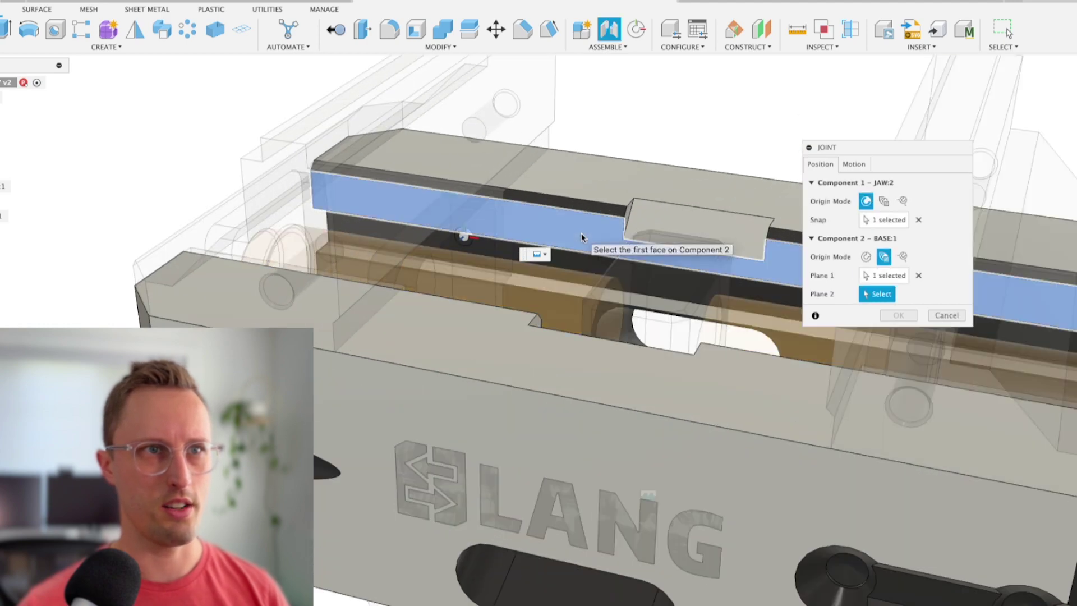
shift+middle_drag(657, 163, 656, 281)
click(629, 280)
middle_drag(709, 210, 604, 313)
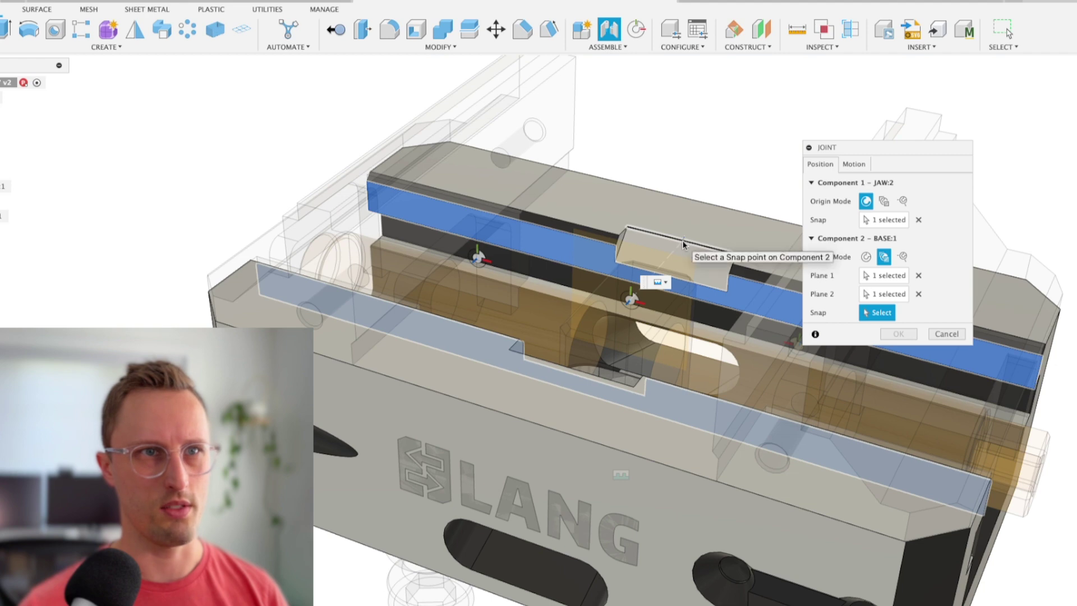
click(684, 240)
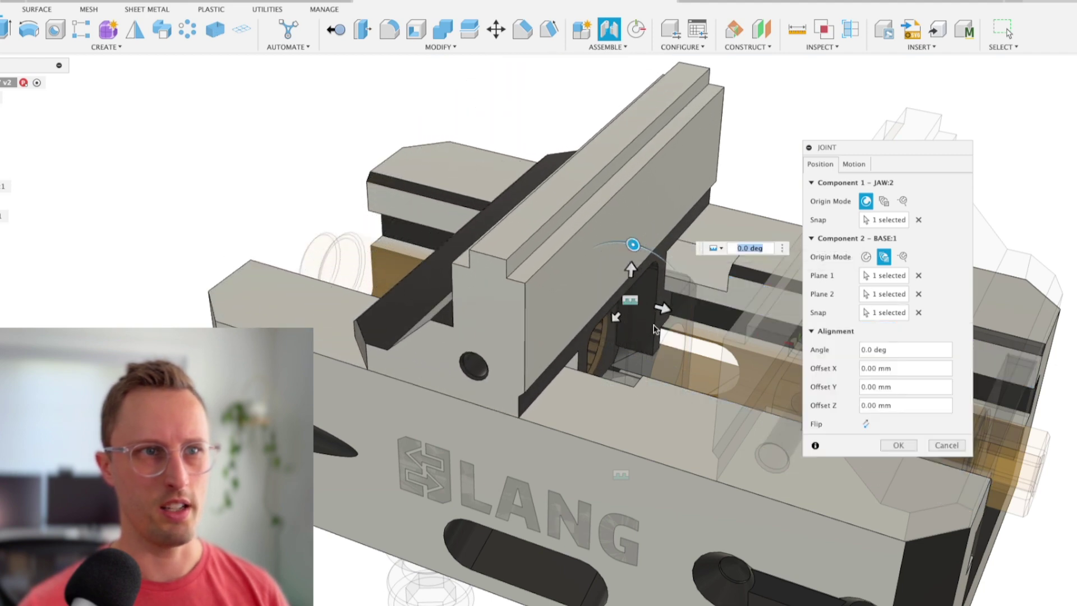
shift+middle_drag(653, 324, 576, 291)
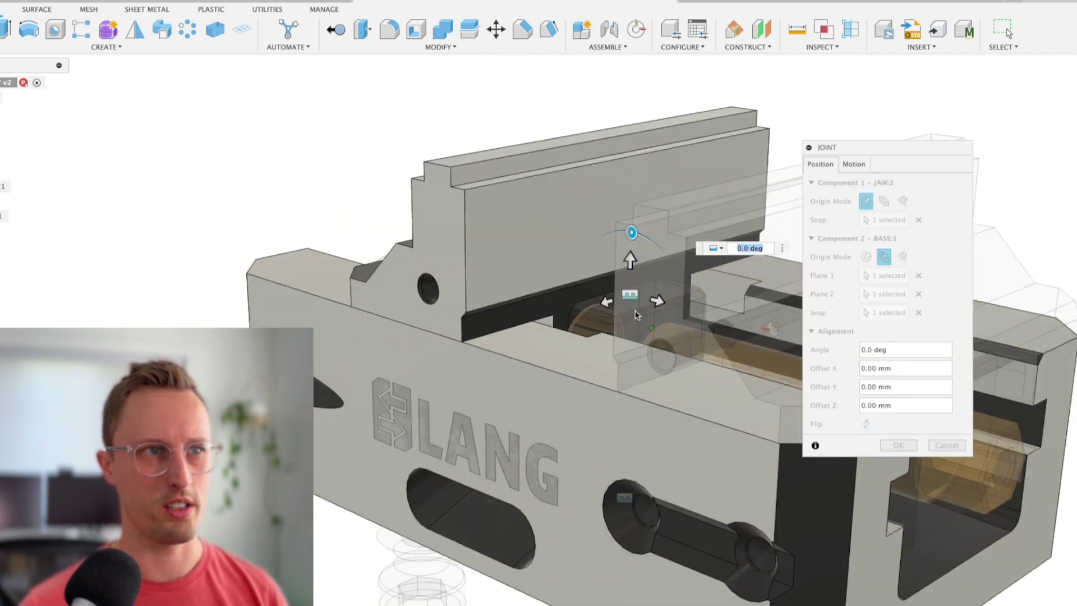
click(897, 446)
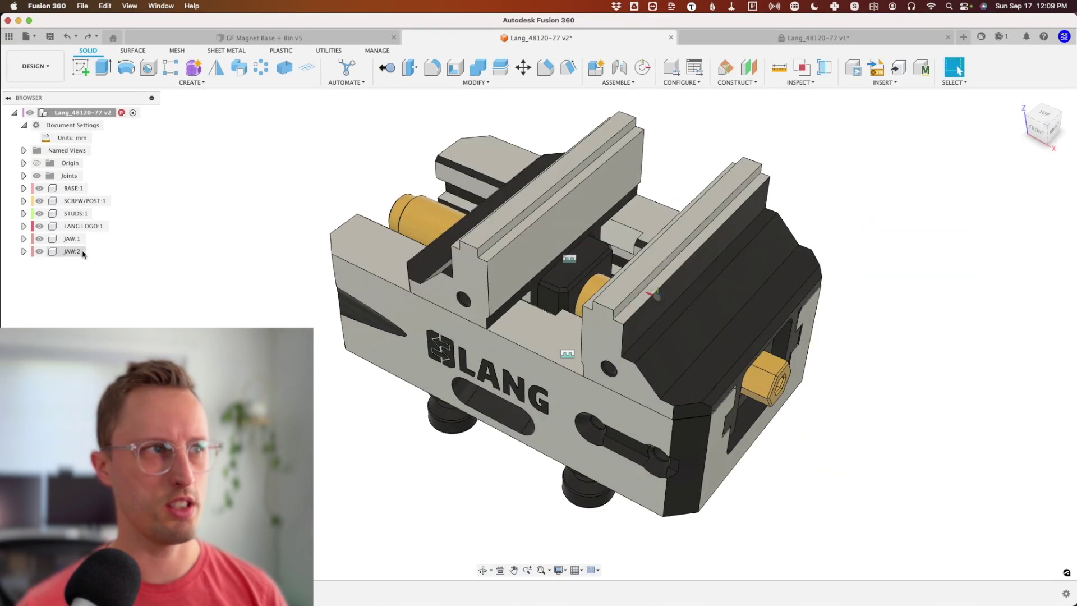
- Delete JAW:1 and replace it with a component mirror of JAW:2 across the YZ plane
click(75, 239)
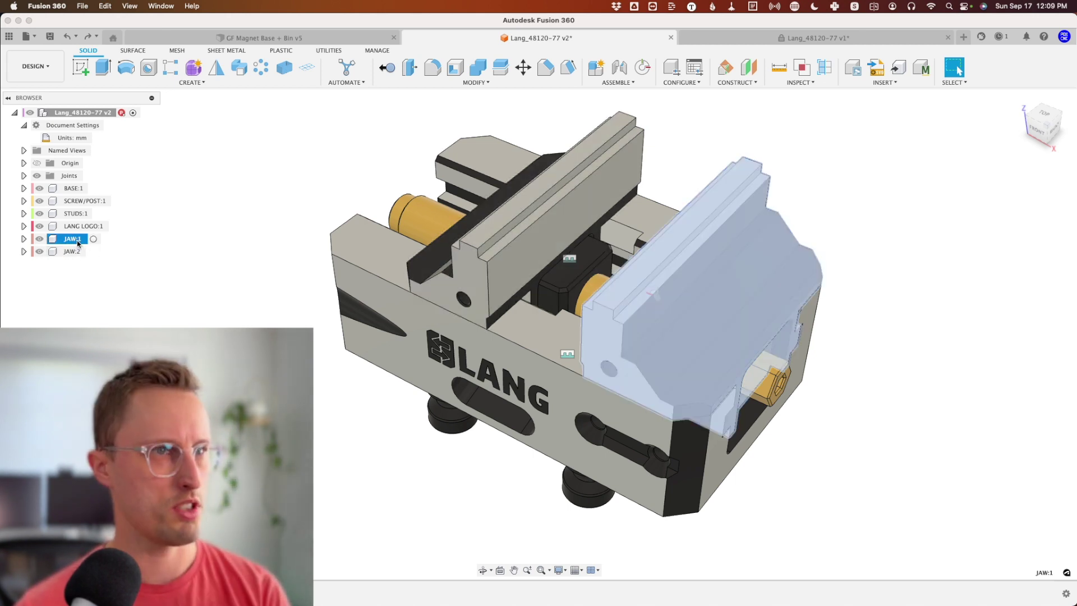
key(Delete)
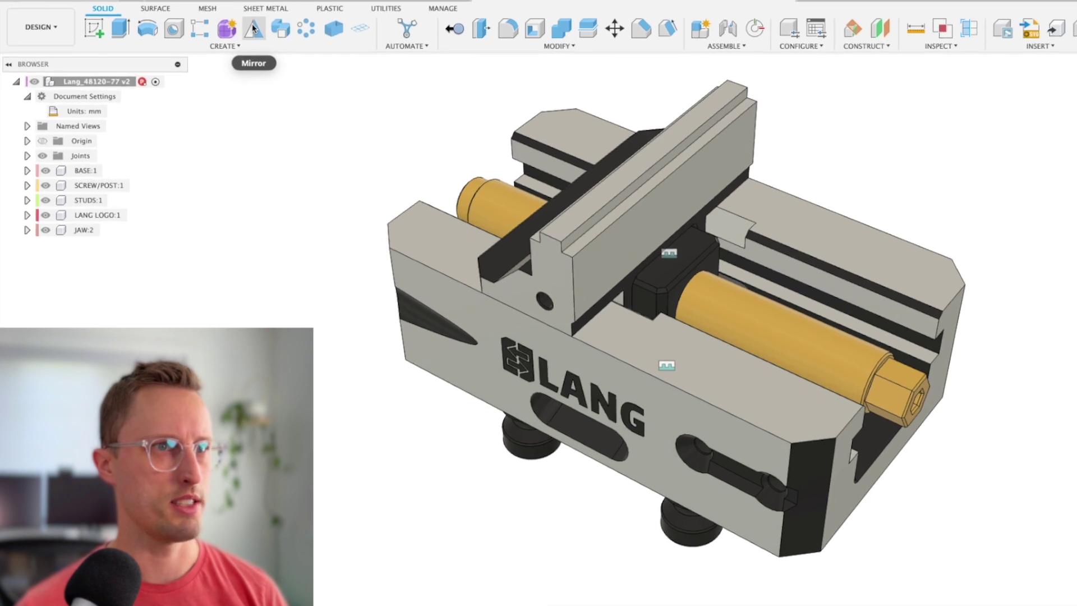
click(253, 29)
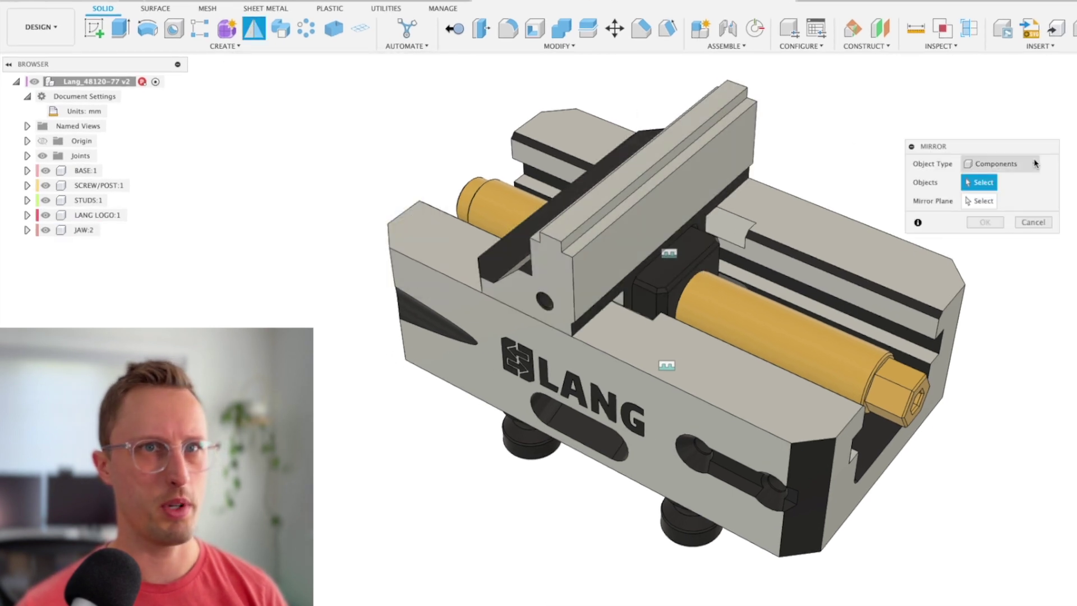
click(72, 233)
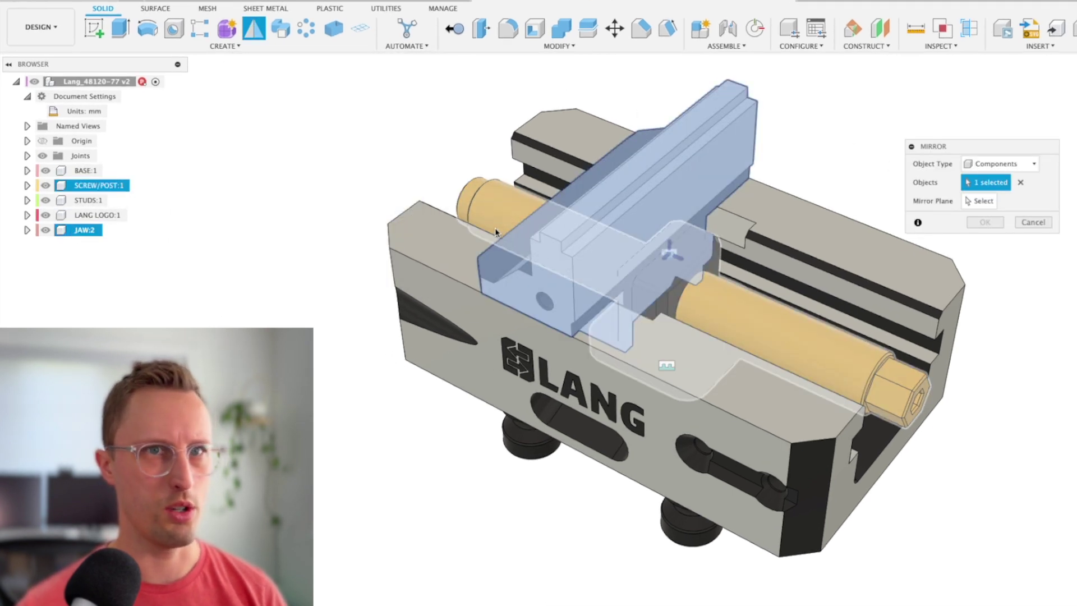
click(984, 206)
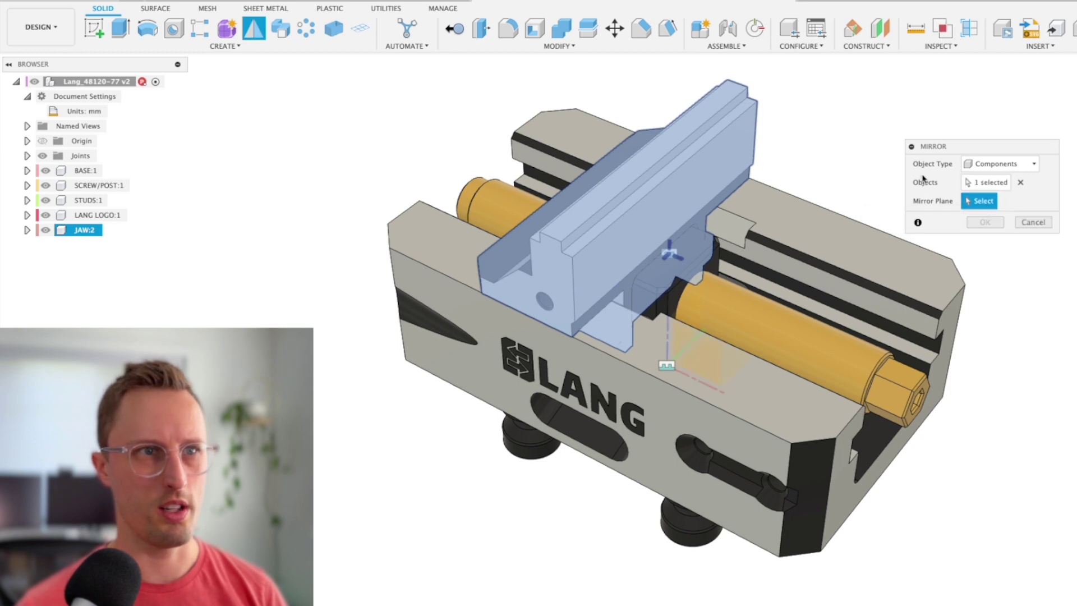
shift+middle_drag(757, 317, 672, 355)
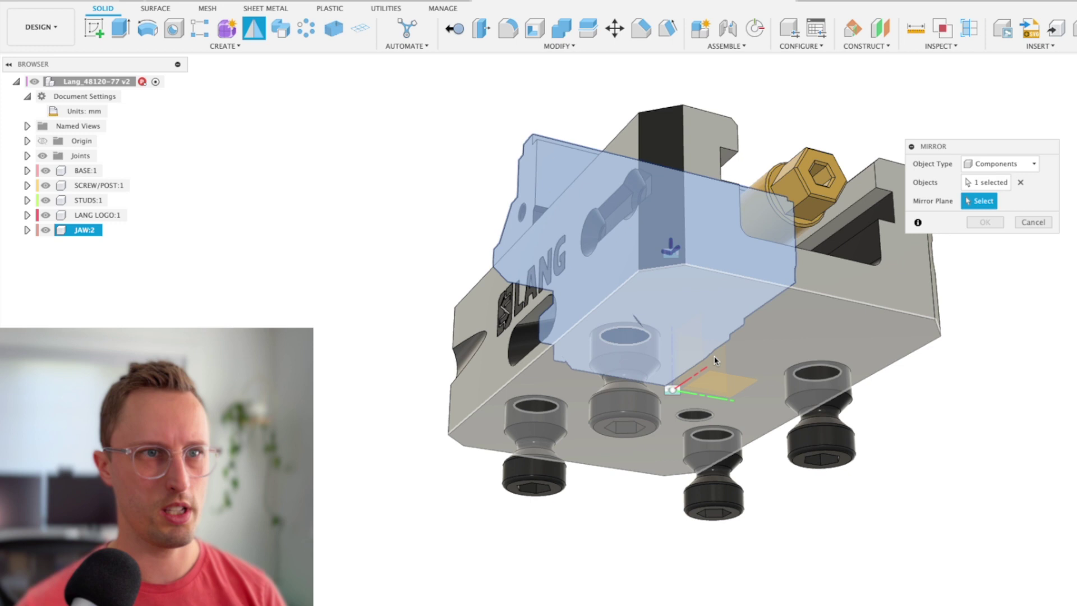
click(716, 357)
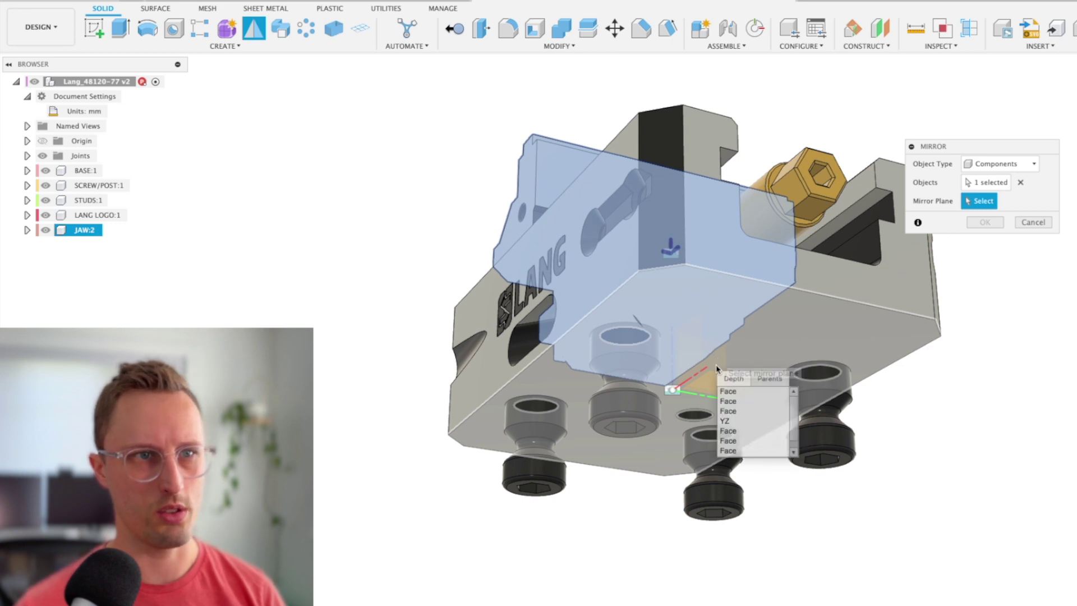
click(731, 422)
click(984, 222)
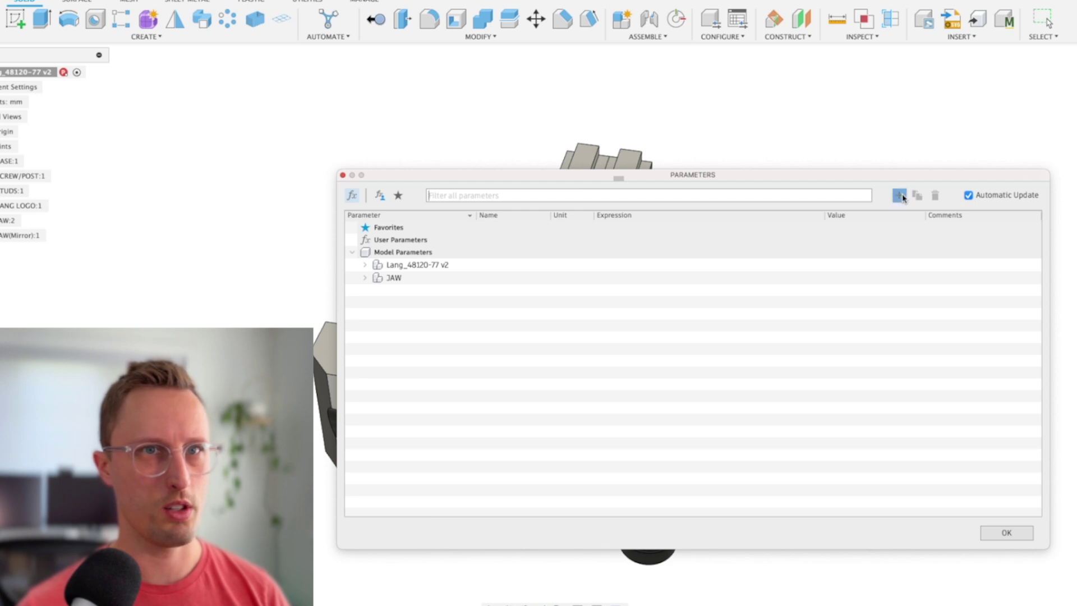
- Add a user parameter named JawOpen in mm with the expression 75
click(899, 196)
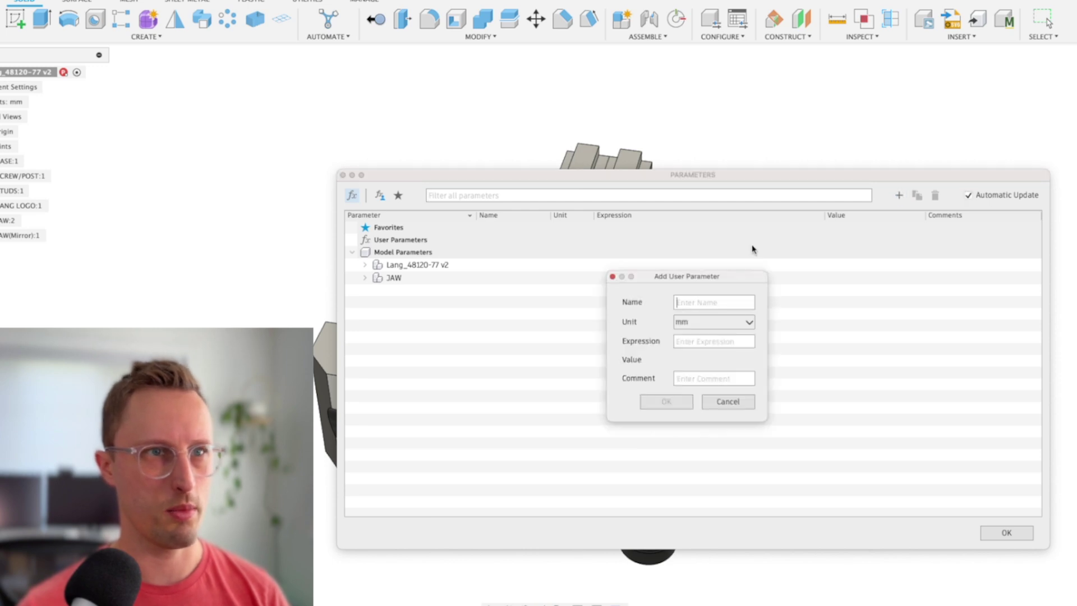
text(JawOpen)
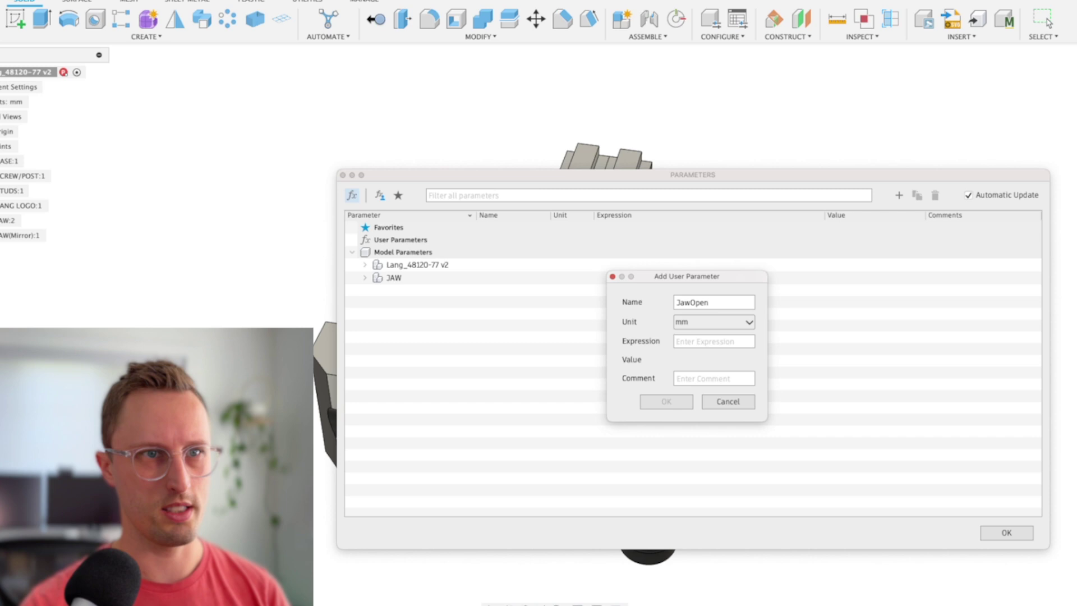
key(Tab)
text(745)
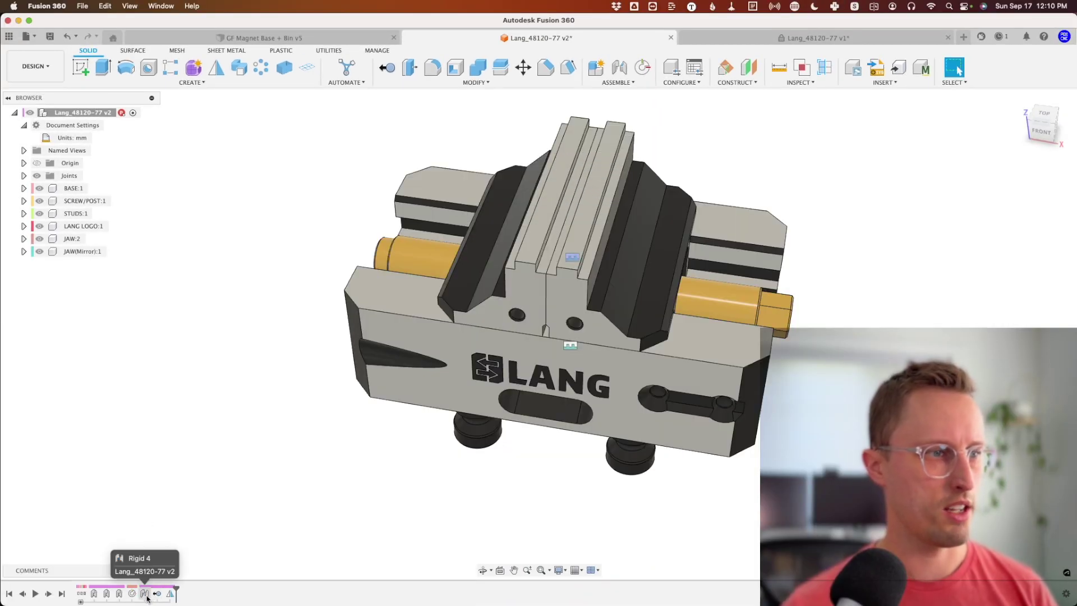
- Set Offset X of the Rigid 4 joint between JAW:2 and the base to -JawOpen
right_click(155, 592)
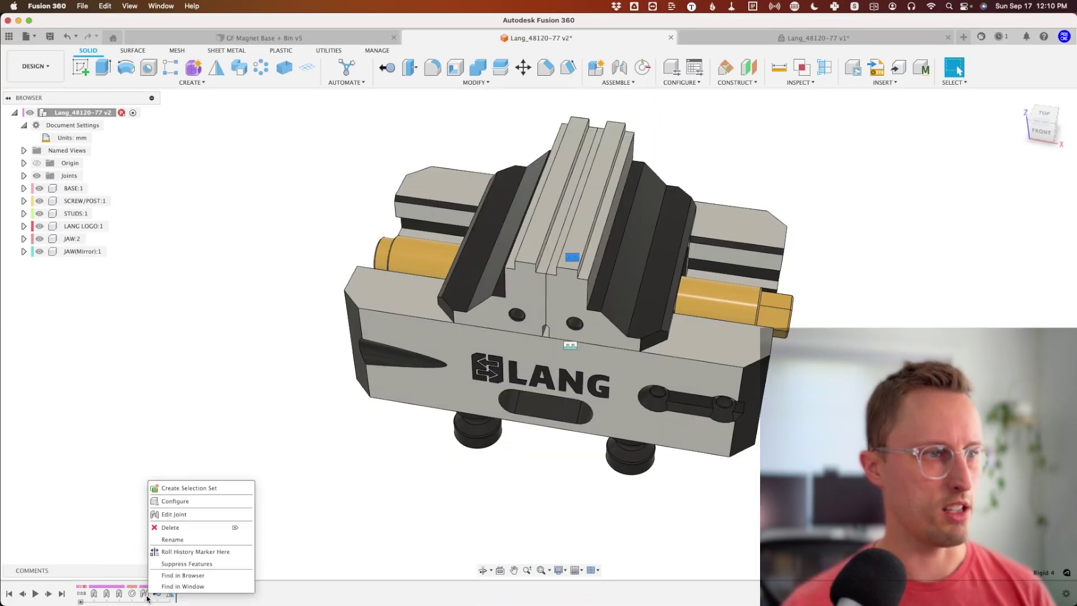
click(211, 514)
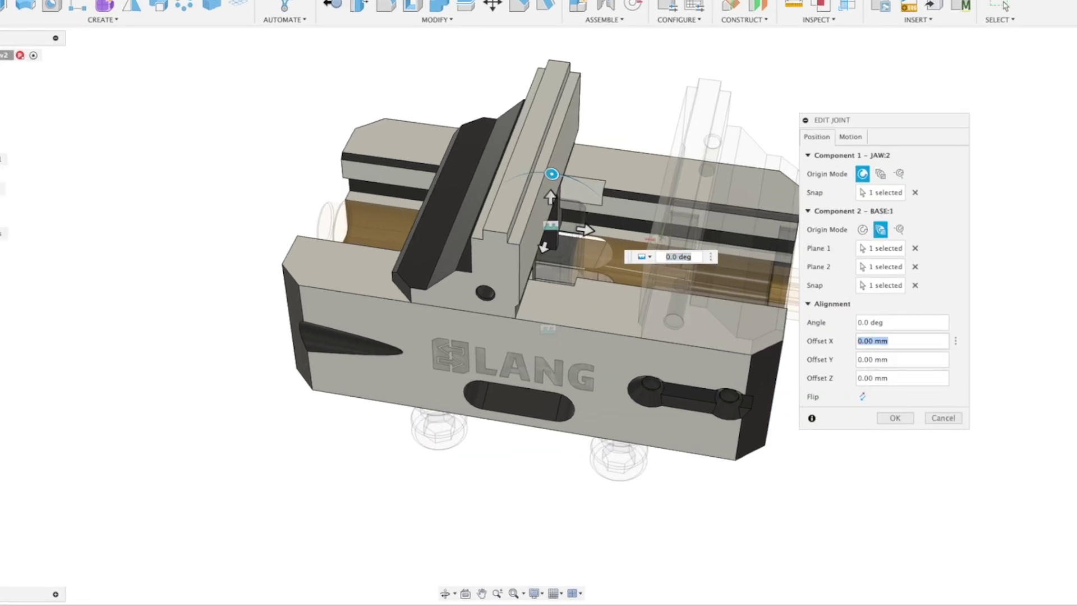
text(JawOpen)
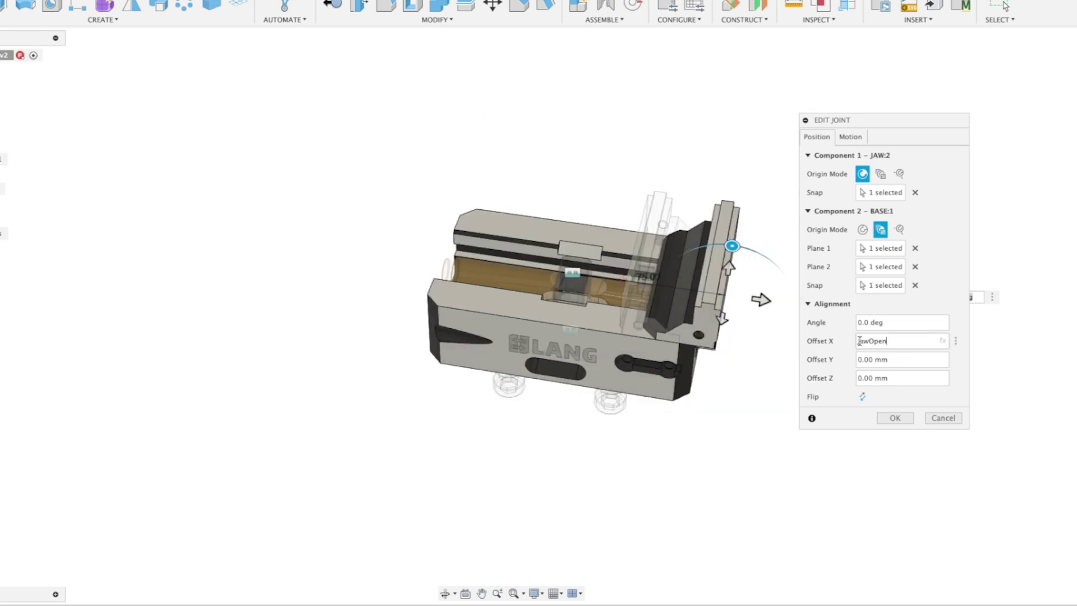
text(-)
scroll(571, 246, up, 3)
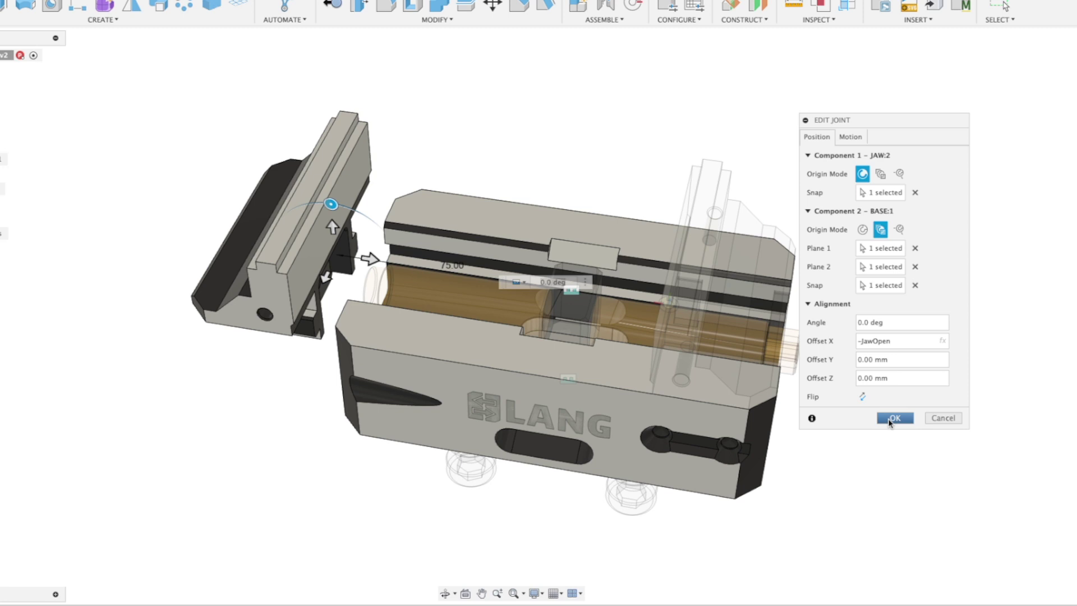
click(894, 419)
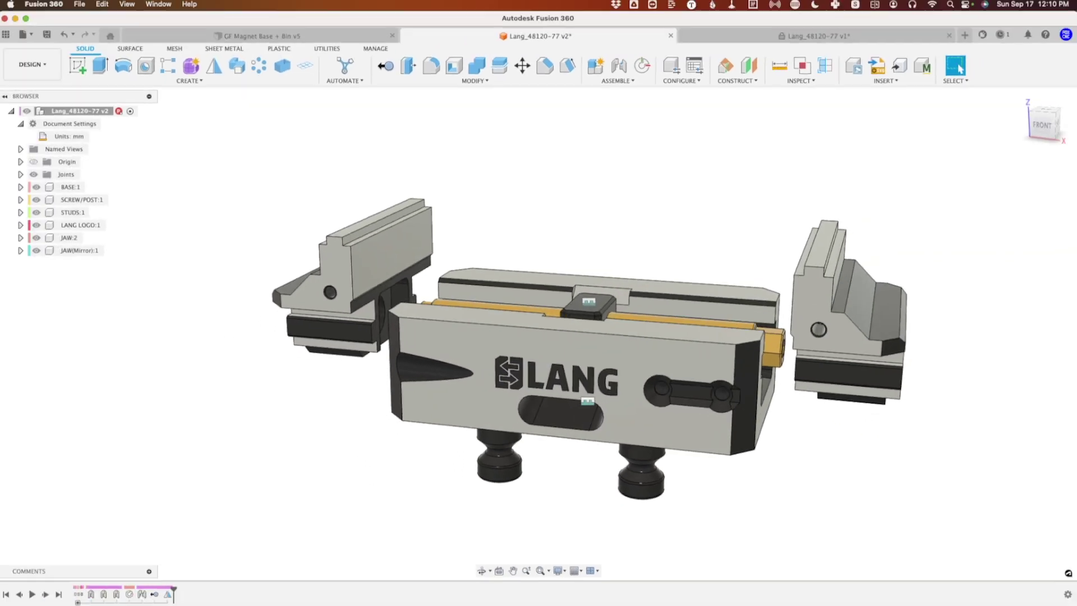
- Reduce the Rigid 4 joint's Offset X to half of JawOpen in the negative direction and measure the distance between the two jaw faces
right_click(144, 593)
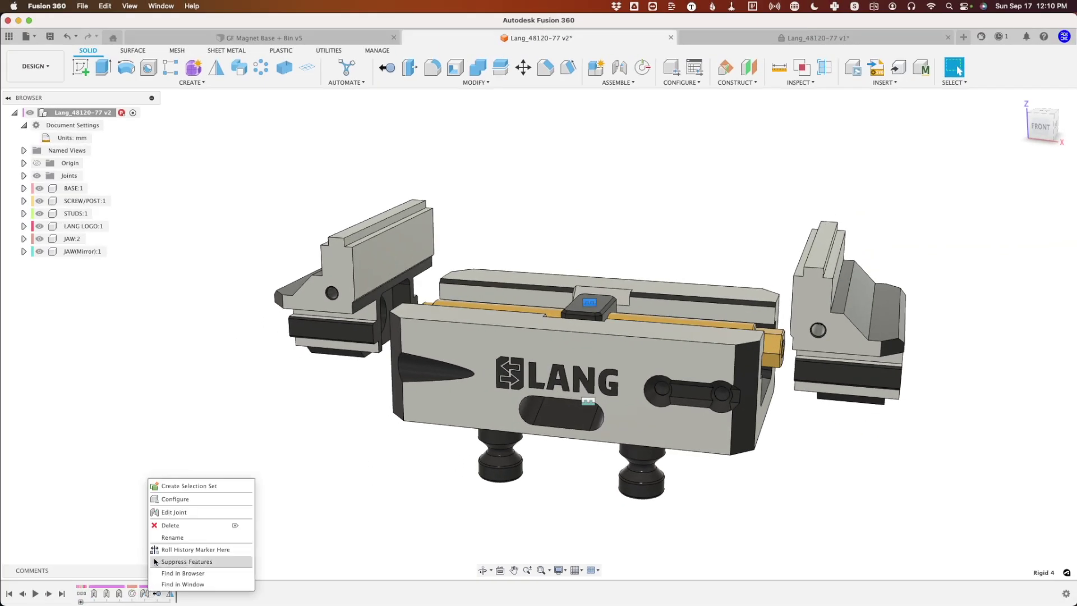
click(179, 516)
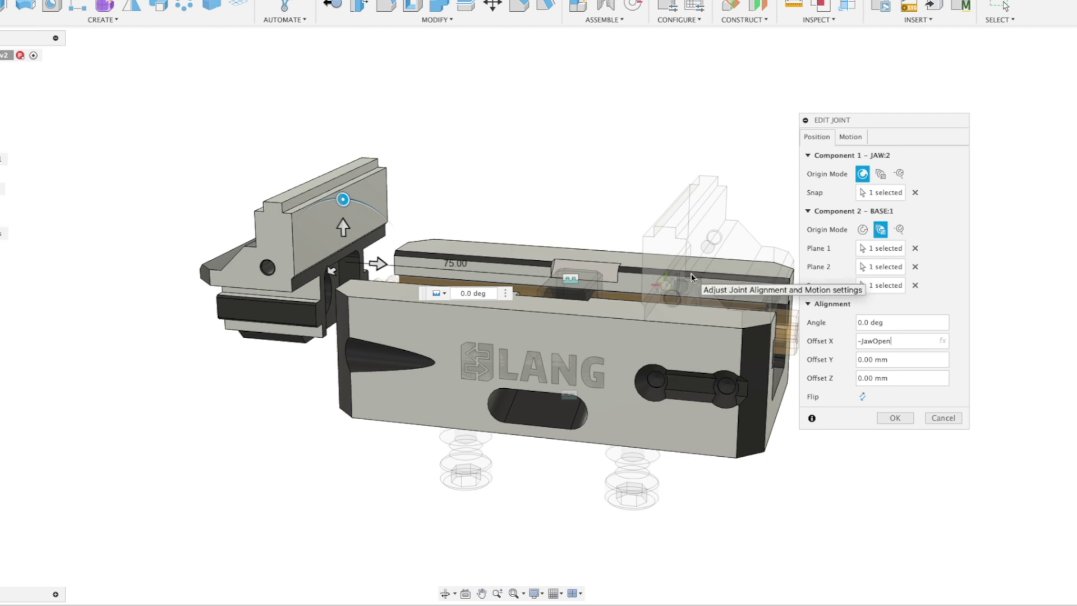
key(Return)
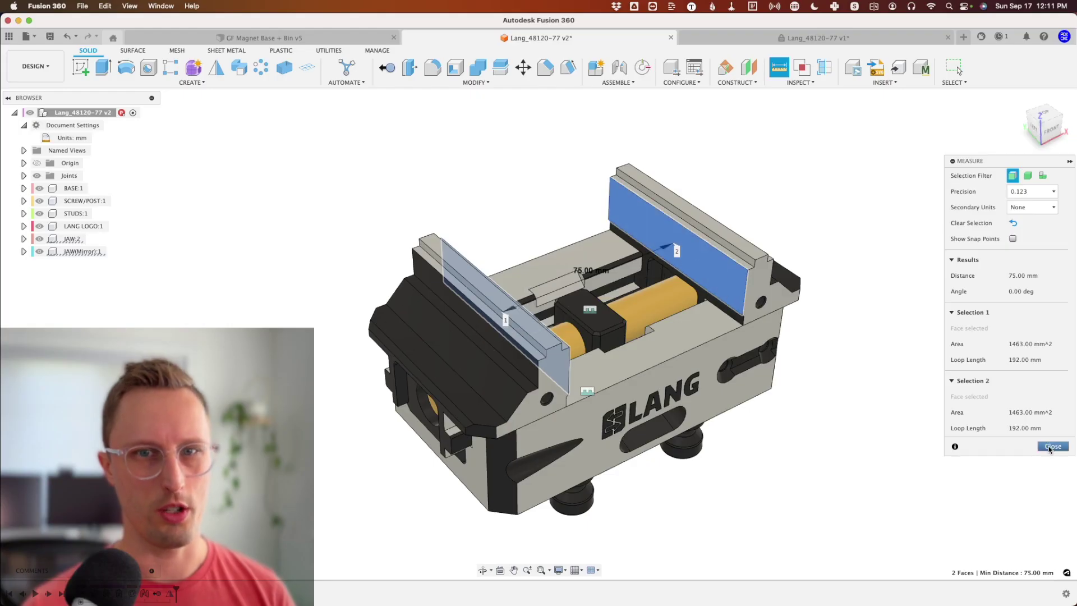
click(1050, 446)
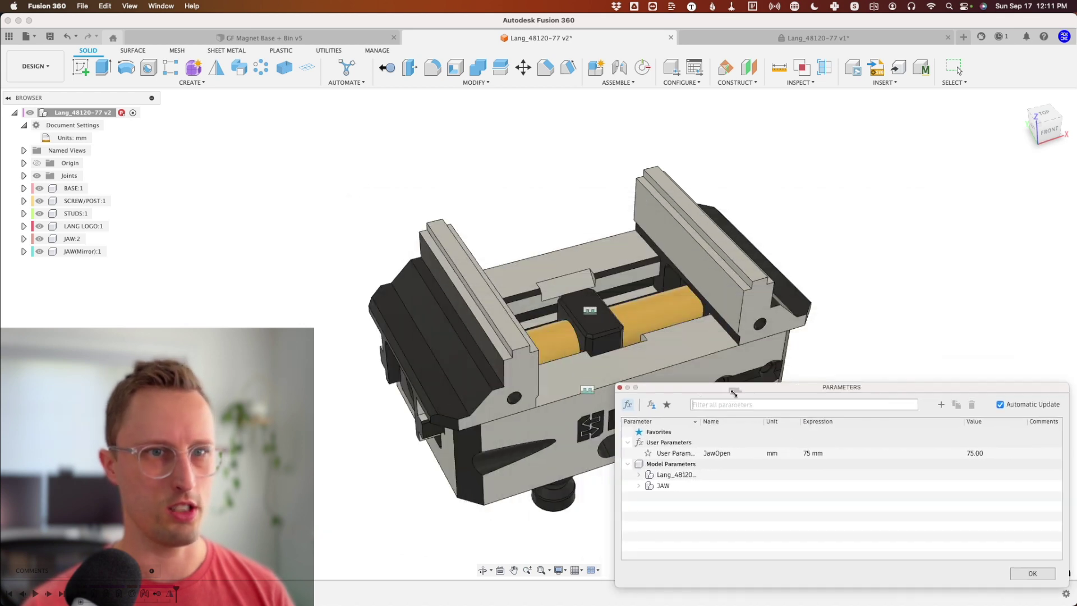
- Test the jaw travel by setting the JawOpen user parameter to 25 mm and then to 100 mm
text(25)
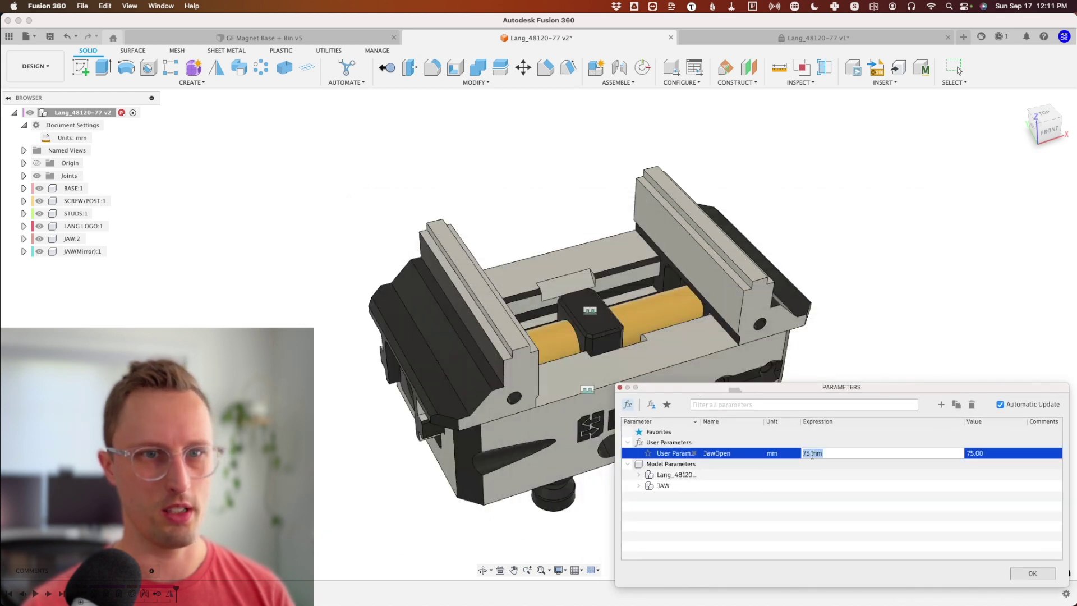
key(Return)
click(693, 404)
click(813, 453)
text(100)
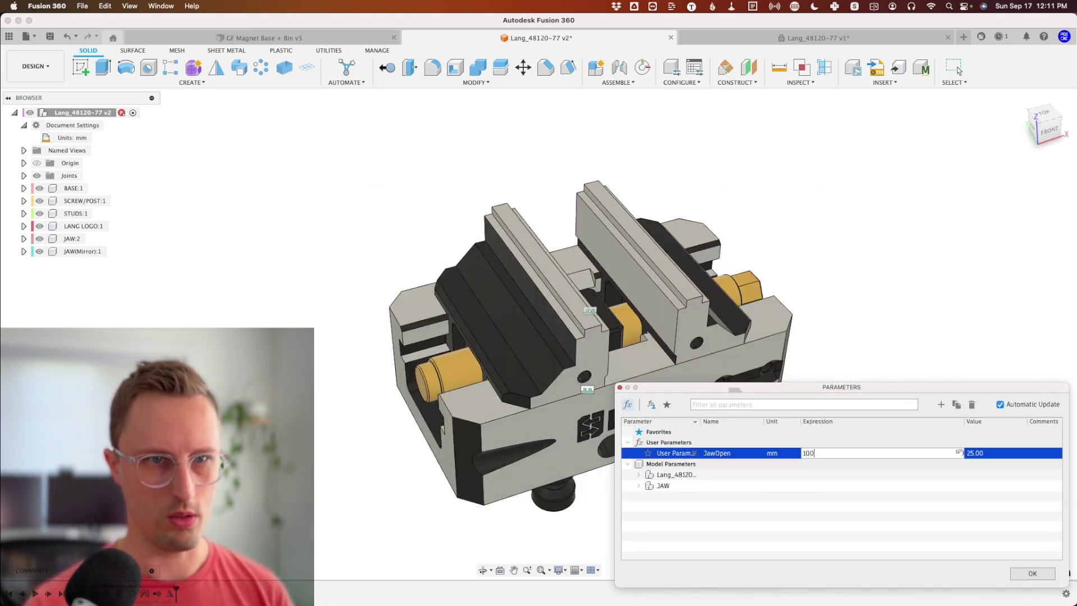
text(mm)
key(Return)
key(Return)
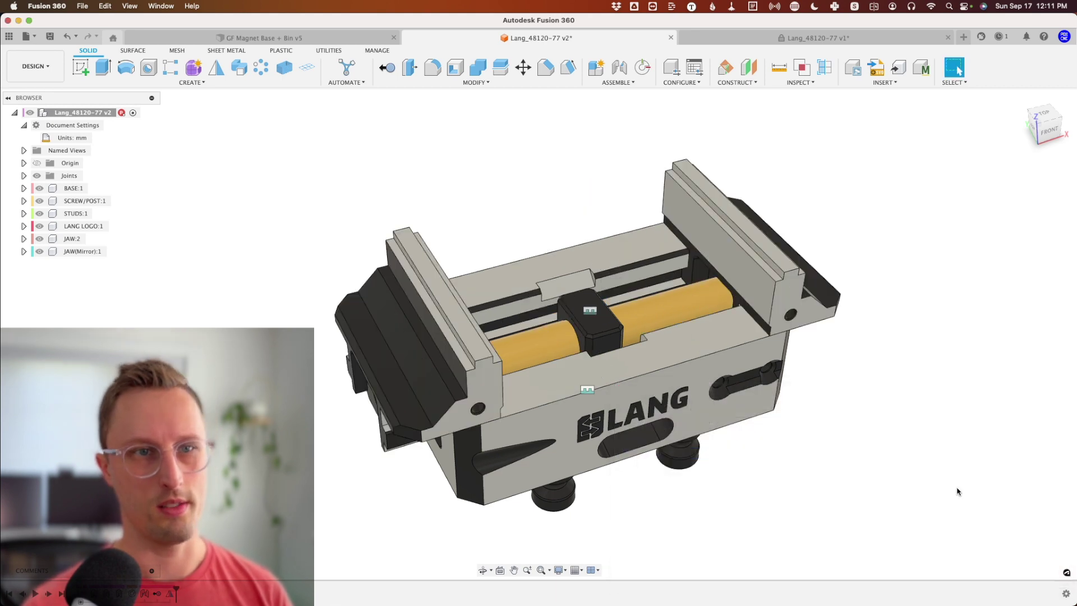
- Start configuring the design and place the configuration table beside the vise so the whole model stays in view
shift+middle_drag(956, 490, 891, 409)
shift+middle_drag(454, 385, 373, 443)
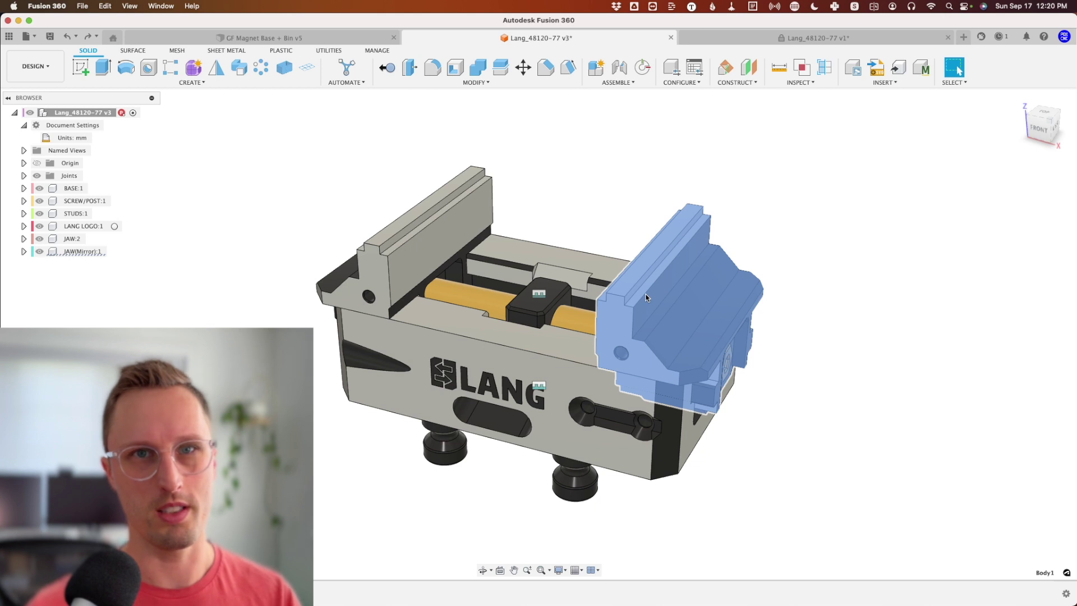
click(839, 248)
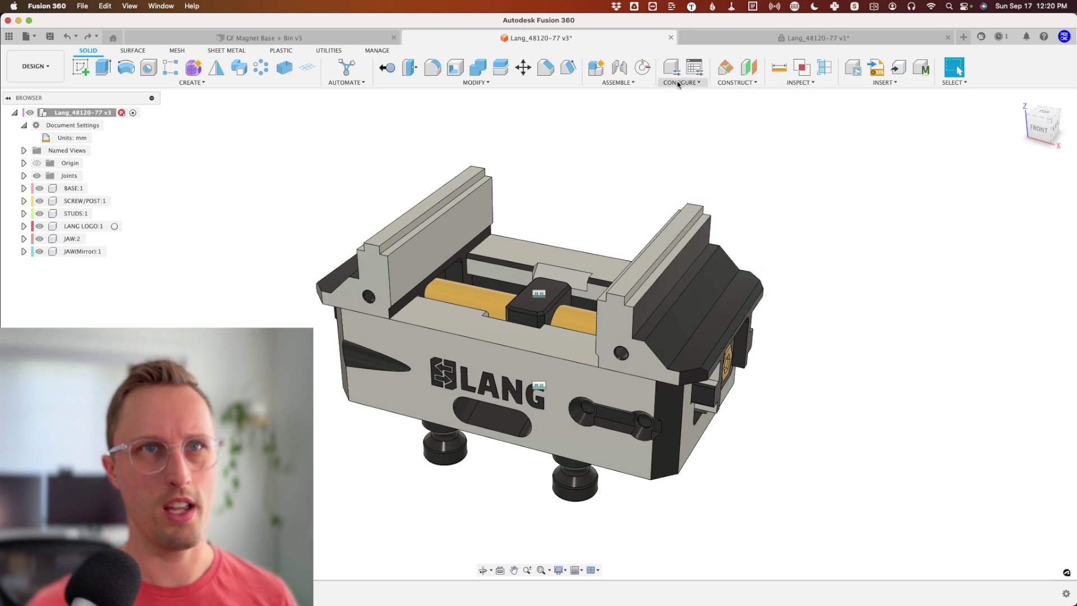
click(696, 83)
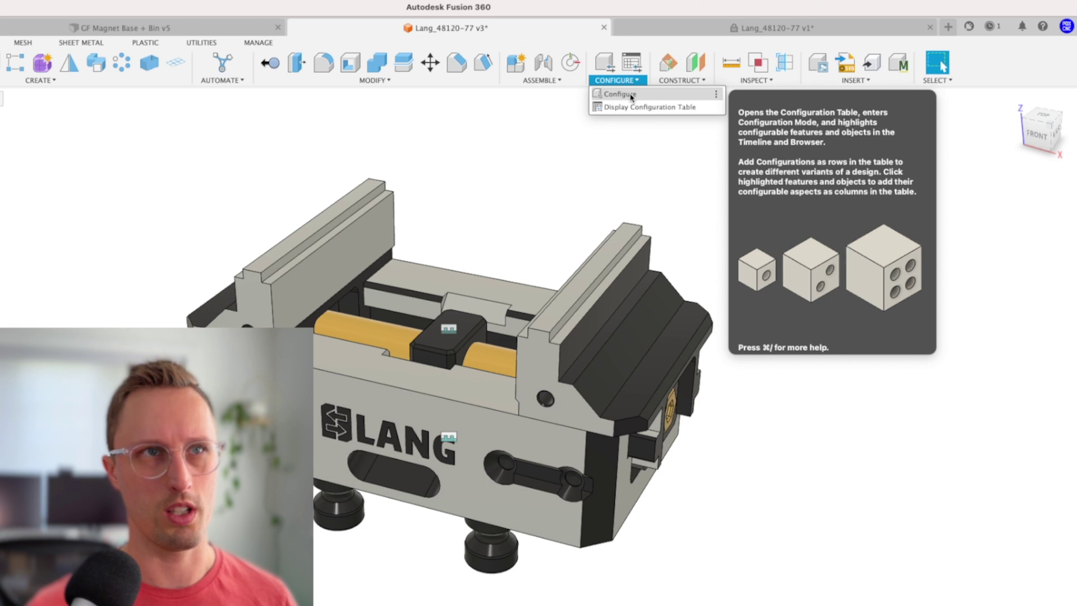
click(631, 95)
drag(679, 159, 654, 171)
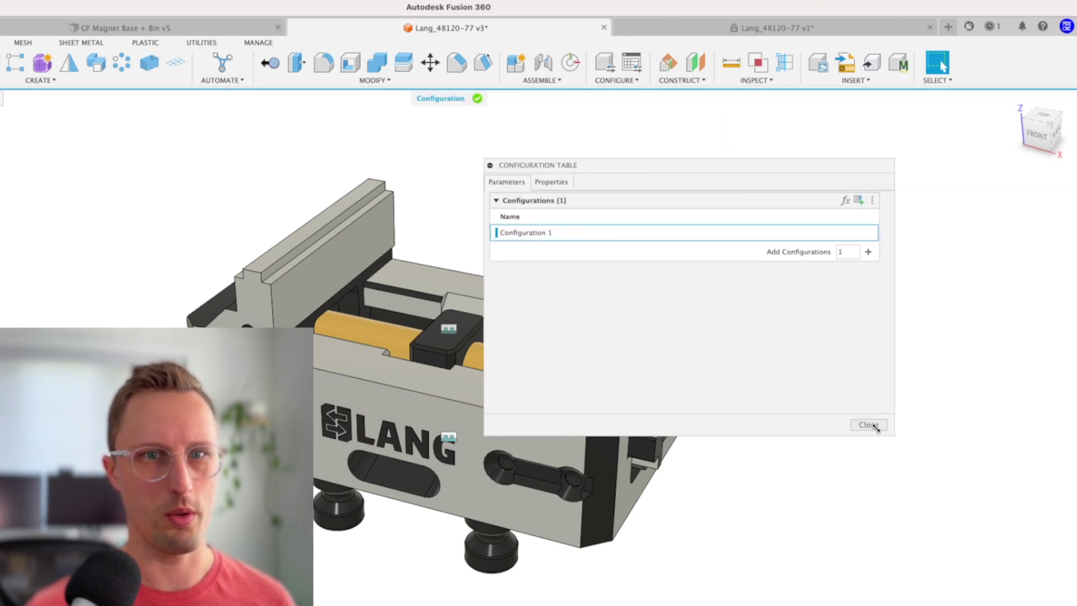
drag(658, 163, 839, 185)
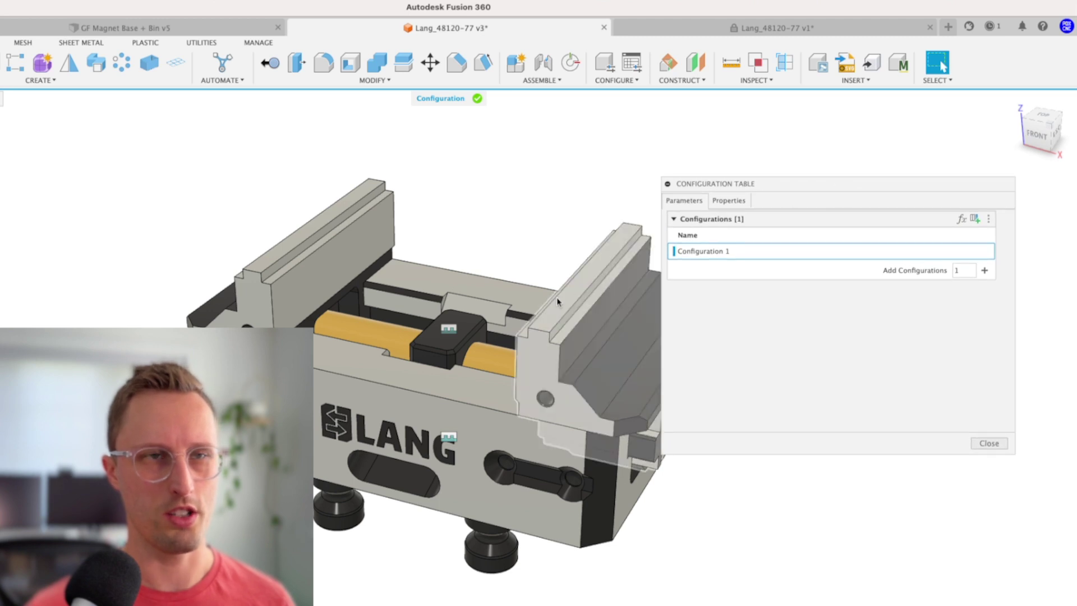
scroll(557, 301, down, 3)
middle_drag(546, 229, 496, 230)
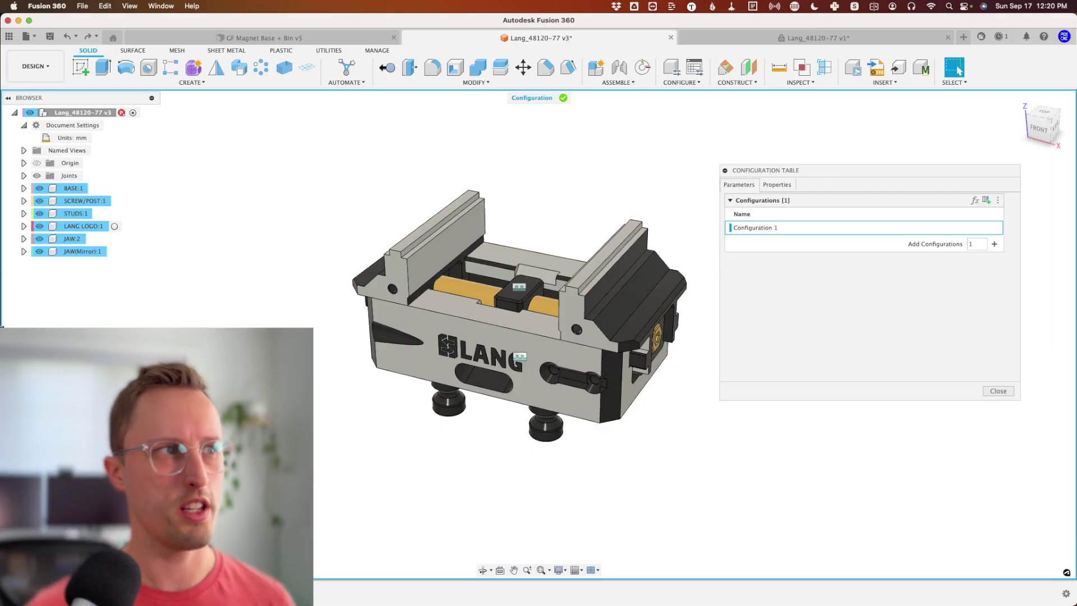
drag(816, 170, 792, 171)
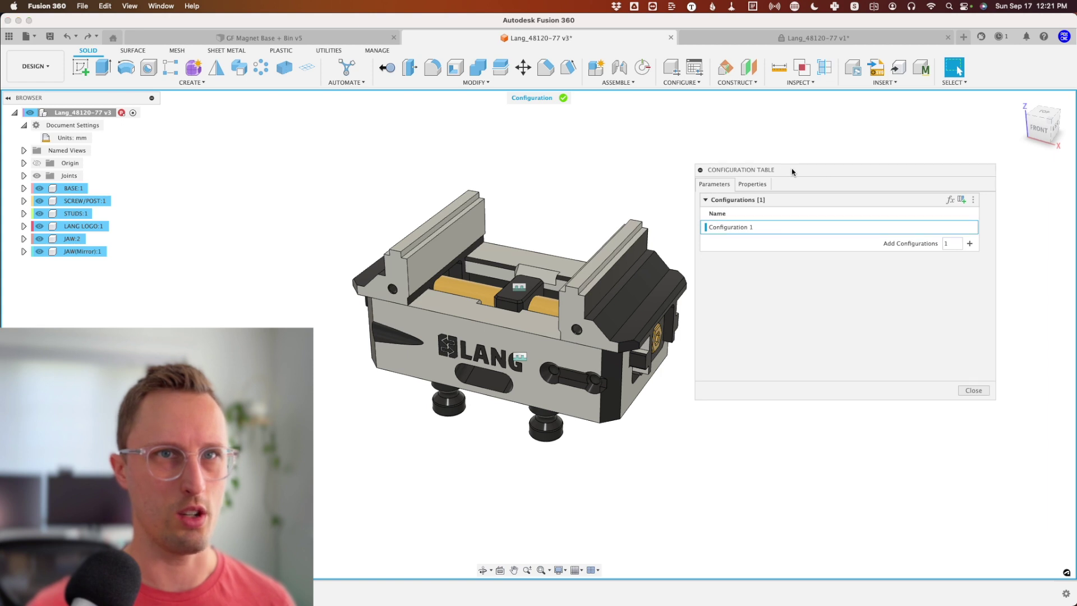
- Add the suppression of the Rigid 4 joint as a configuration table column and rename the column Inside
click(962, 200)
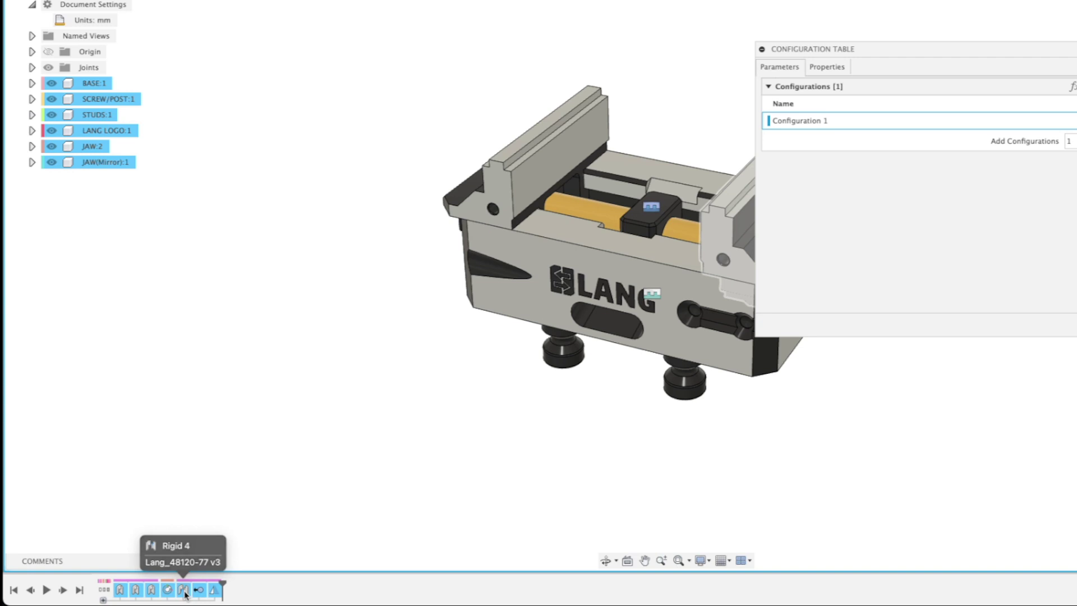
click(184, 591)
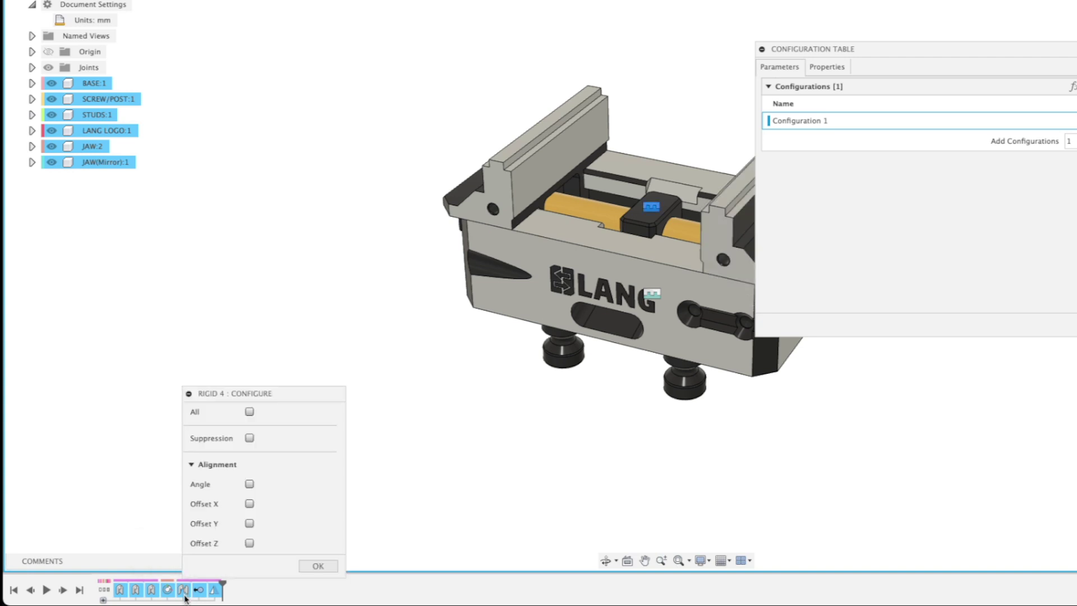
click(249, 438)
click(318, 566)
right_click(874, 106)
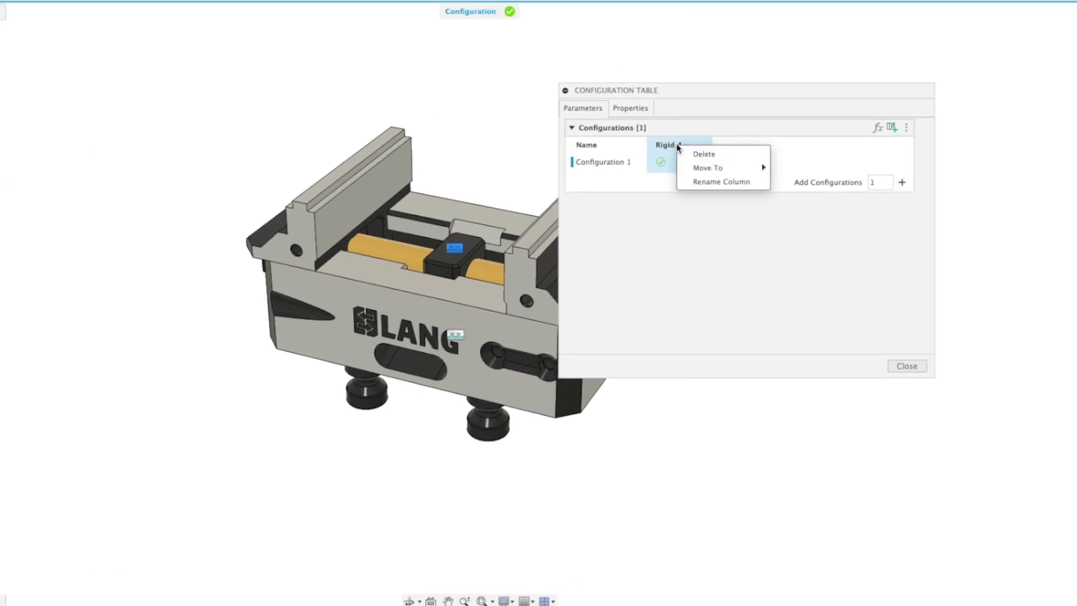
click(706, 182)
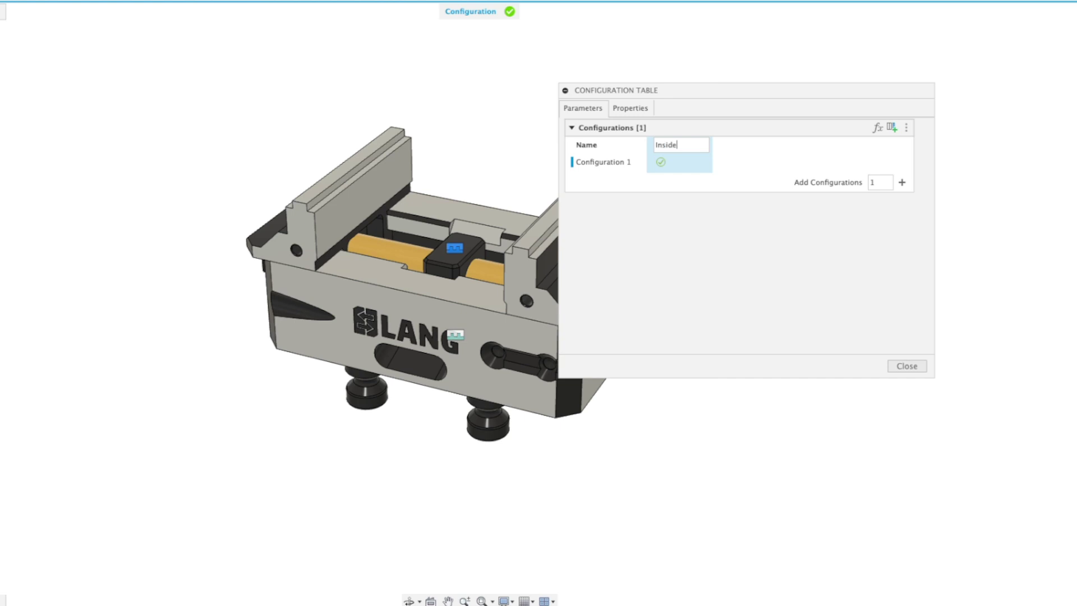
key(Return)
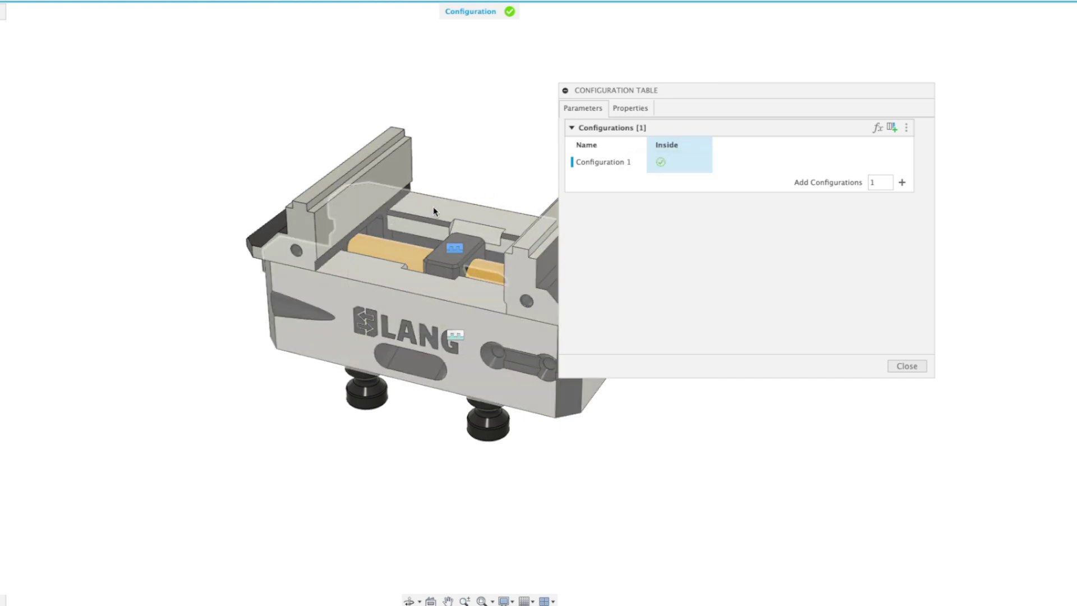
- Rename Configuration 1 to Inside and add a second configuration named Outside
double_click(627, 162)
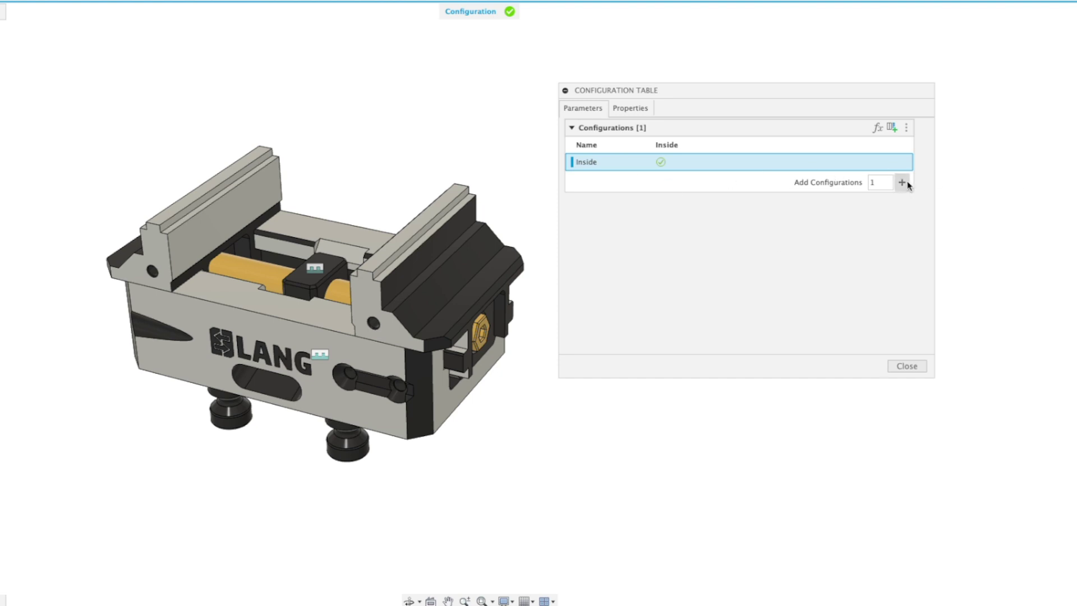
click(907, 184)
right_click(591, 179)
click(620, 186)
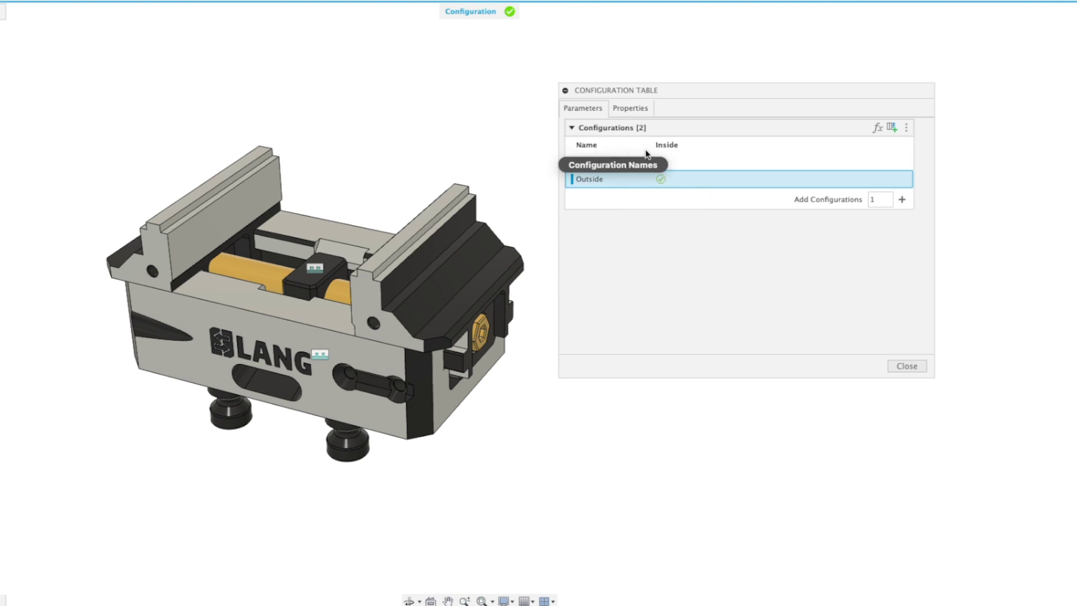
- Suppress the Inside joint in the Outside configuration, then test moving the freed JAW:2 and undo the move
click(660, 179)
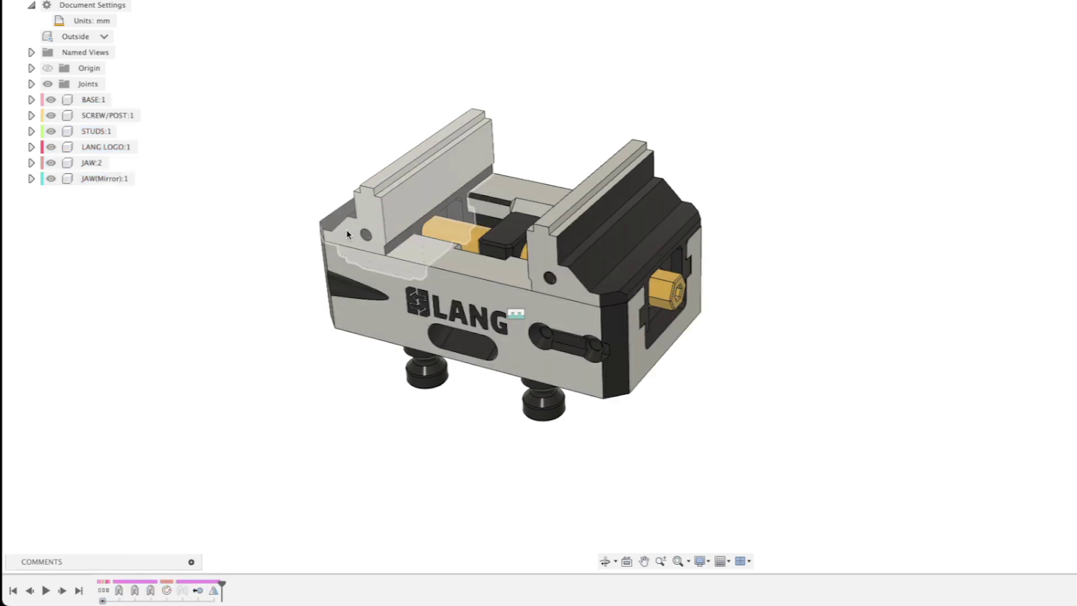
drag(379, 209, 519, 43)
key(super+z)
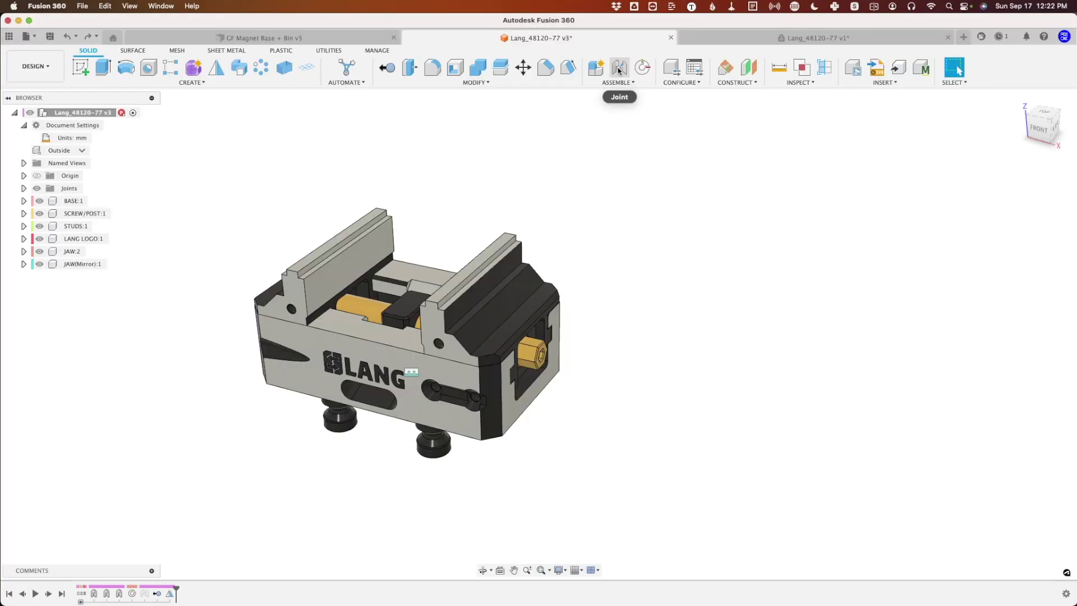
- Start a joint with JAW:2's origin between its two side faces, snapped to the lower corner of its sloped back end
click(619, 68)
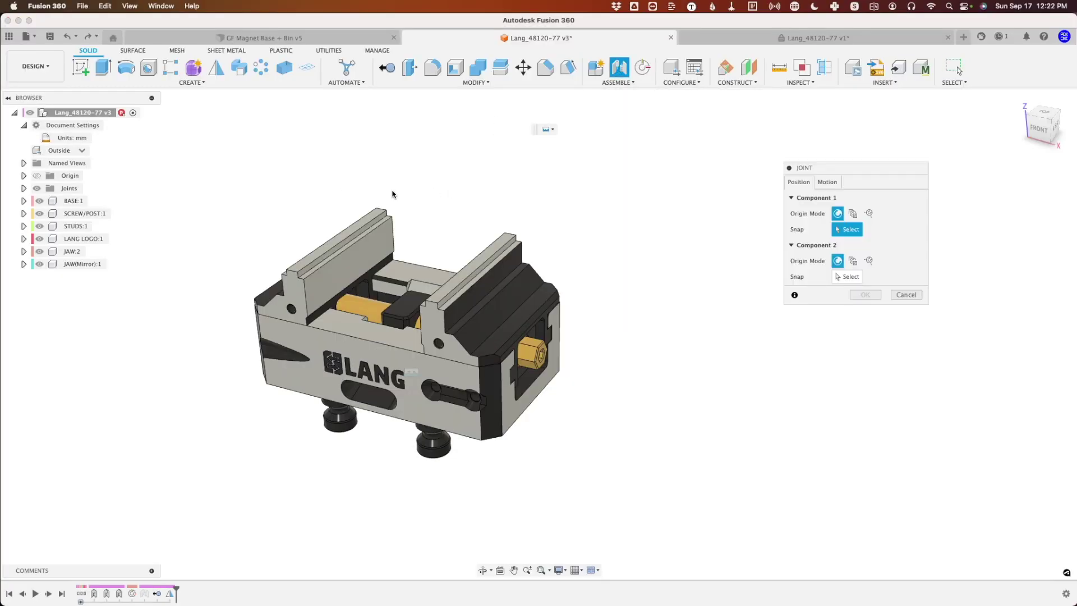
shift+middle_drag(358, 184, 404, 176)
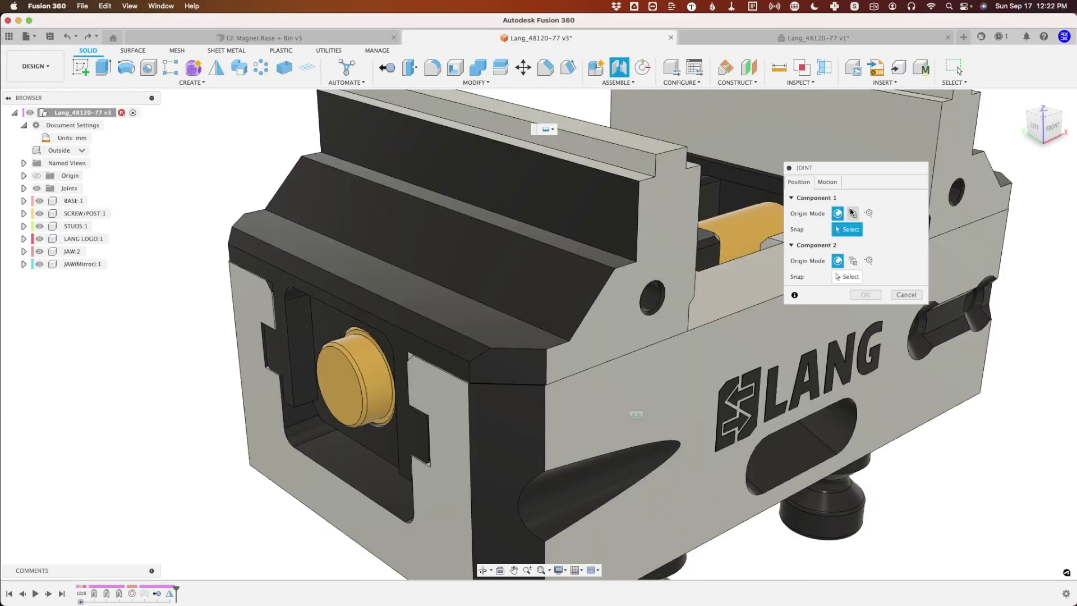
click(852, 213)
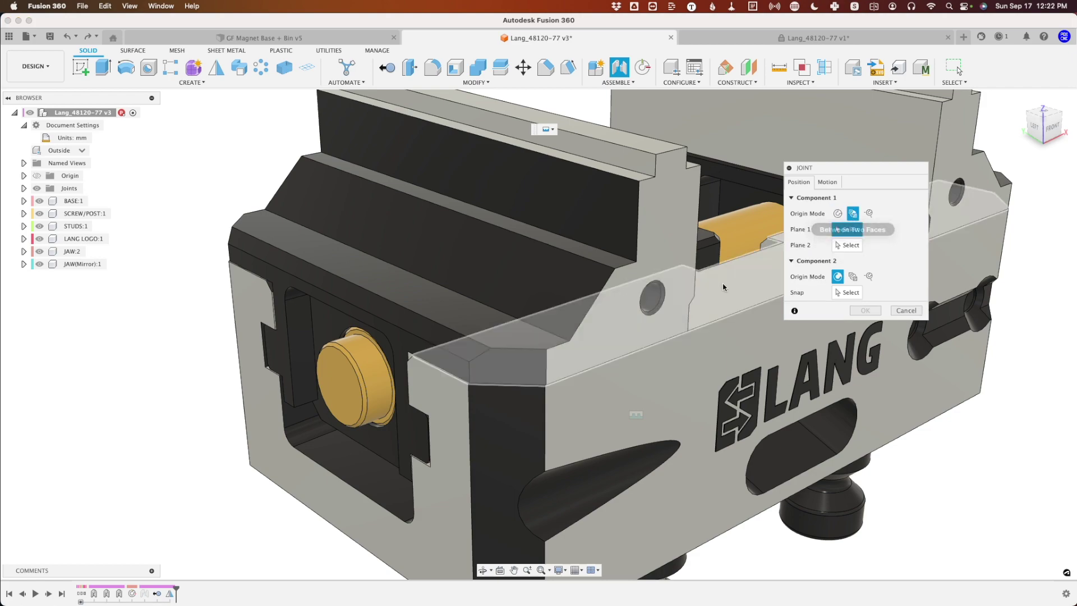
click(667, 267)
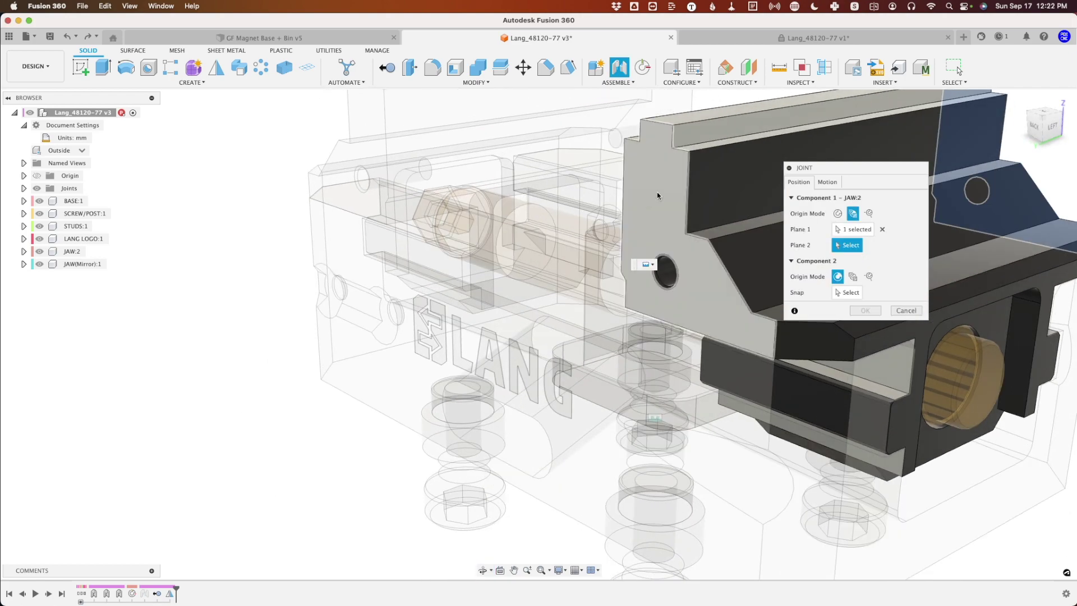
click(664, 208)
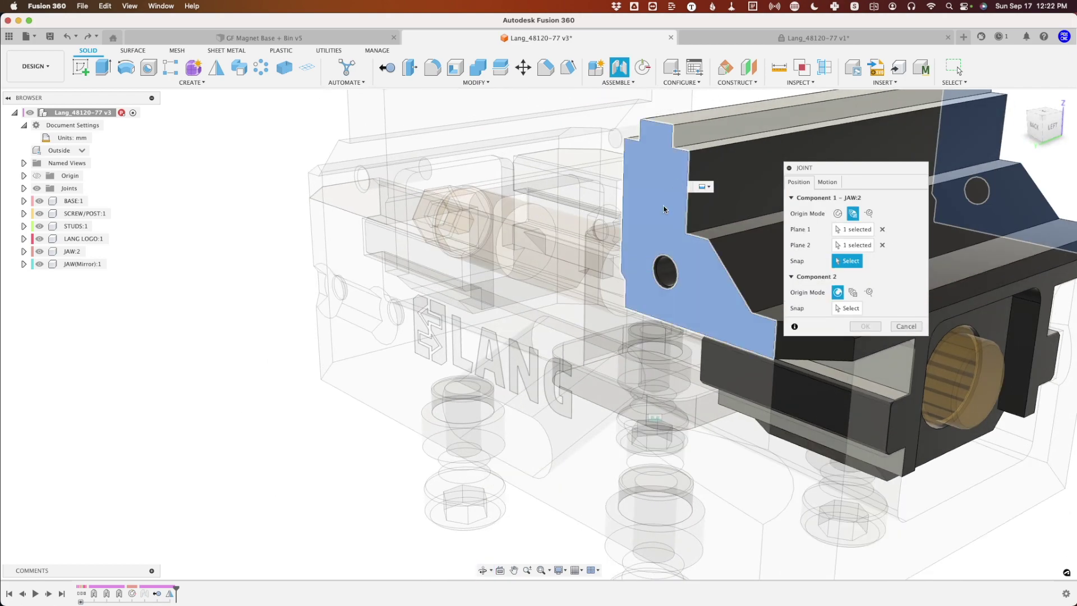
shift+middle_drag(663, 209, 423, 346)
scroll(396, 387, up, 3)
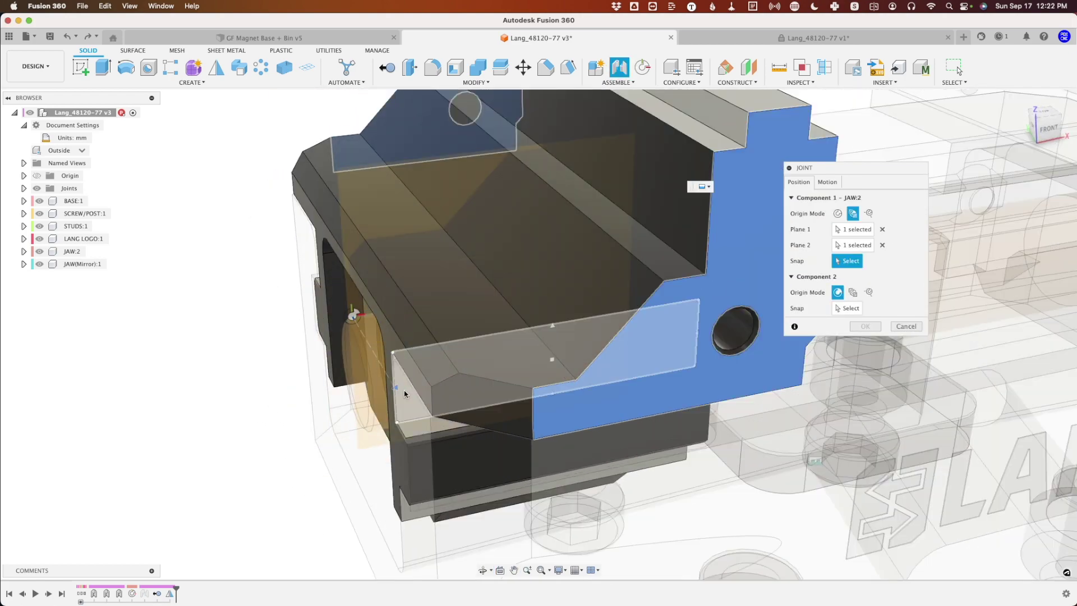
shift+middle_drag(404, 394, 433, 416)
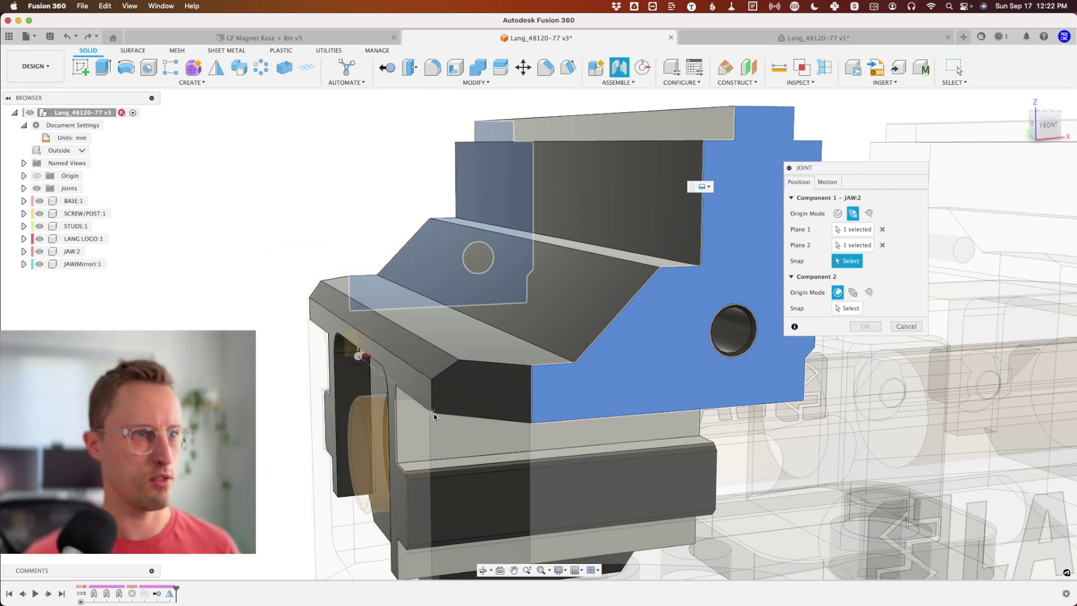
click(432, 415)
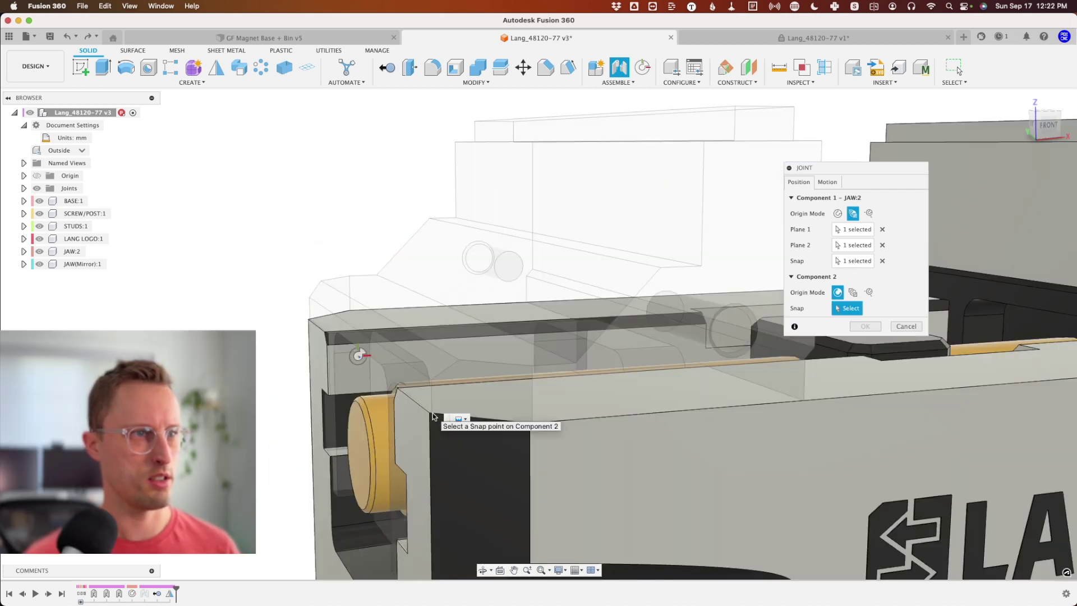
- Complete the joint with BASE:1's origin between its two inner slot faces, snapped to the middle of the base's top face
scroll(432, 416, down, 5)
click(852, 292)
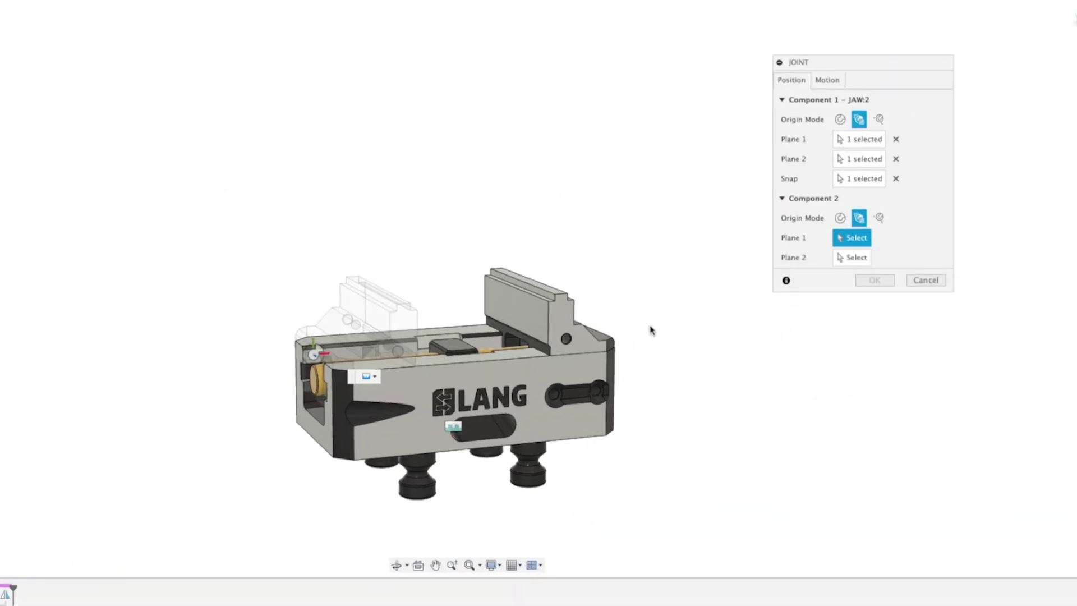
shift+middle_drag(650, 330, 626, 336)
scroll(377, 396, up, 5)
click(449, 279)
shift+middle_drag(527, 252, 537, 240)
click(511, 246)
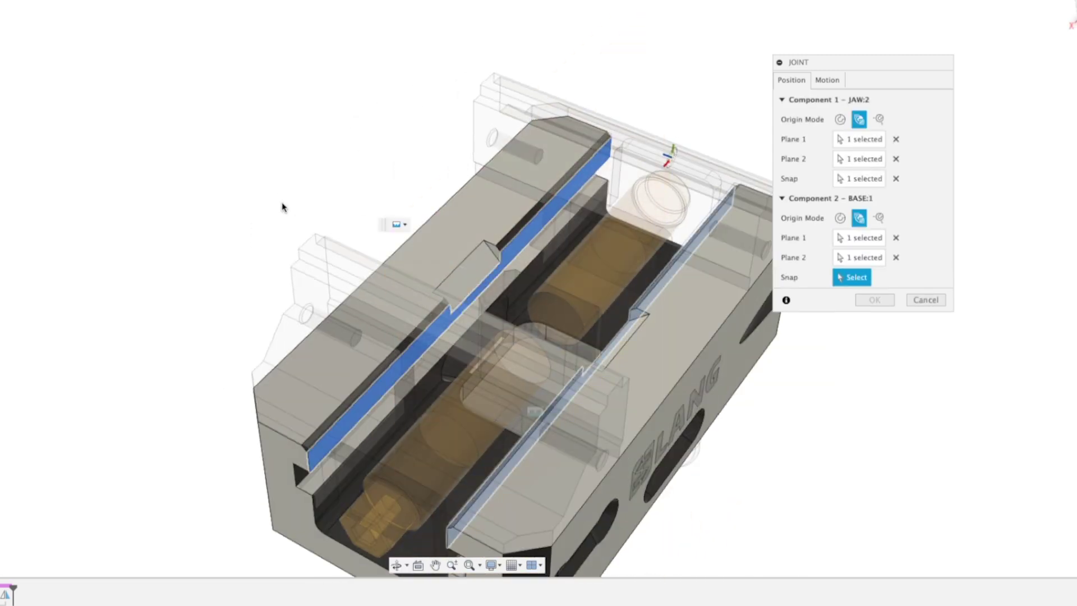
shift+middle_drag(283, 207, 323, 151)
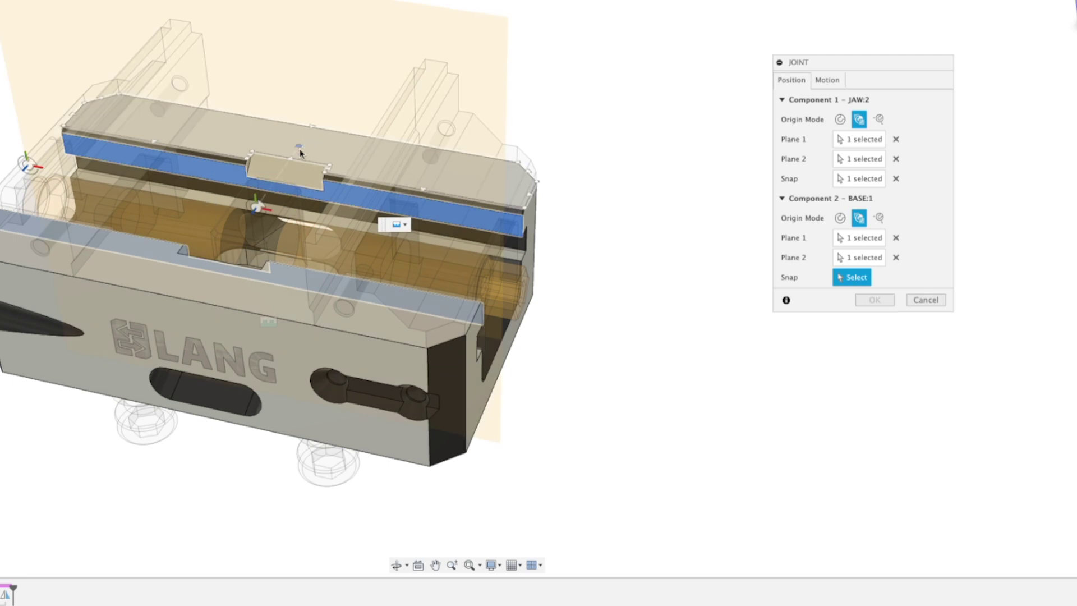
click(300, 151)
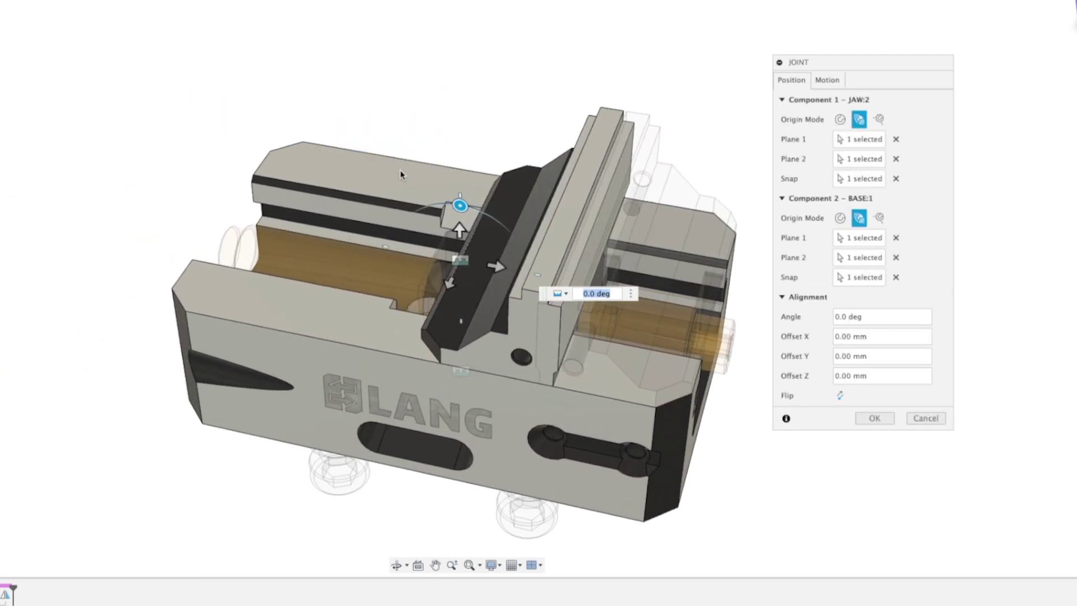
shift+middle_drag(400, 174, 438, 159)
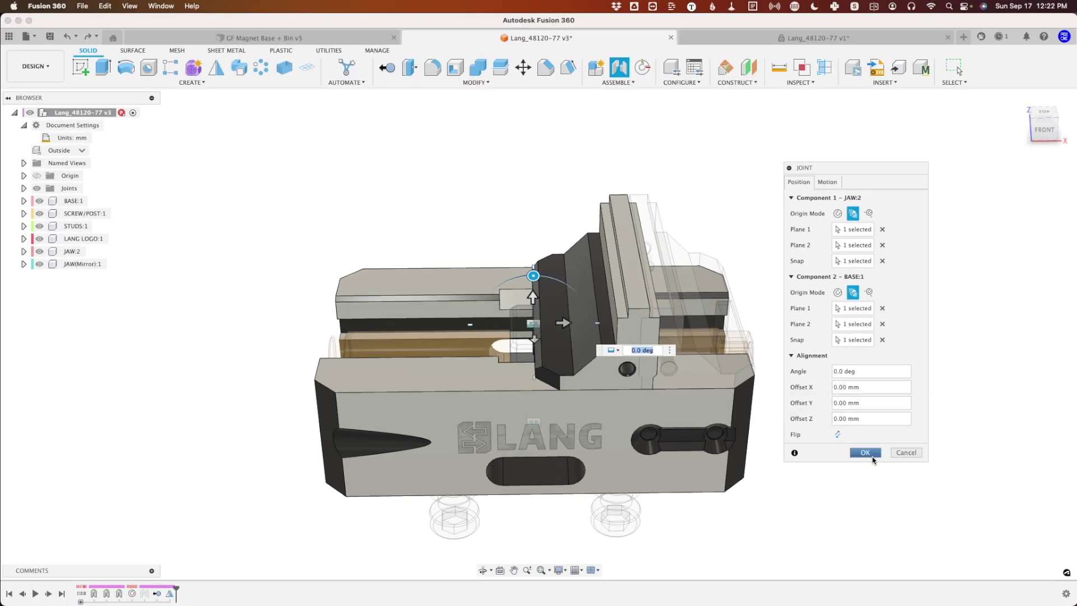
click(865, 453)
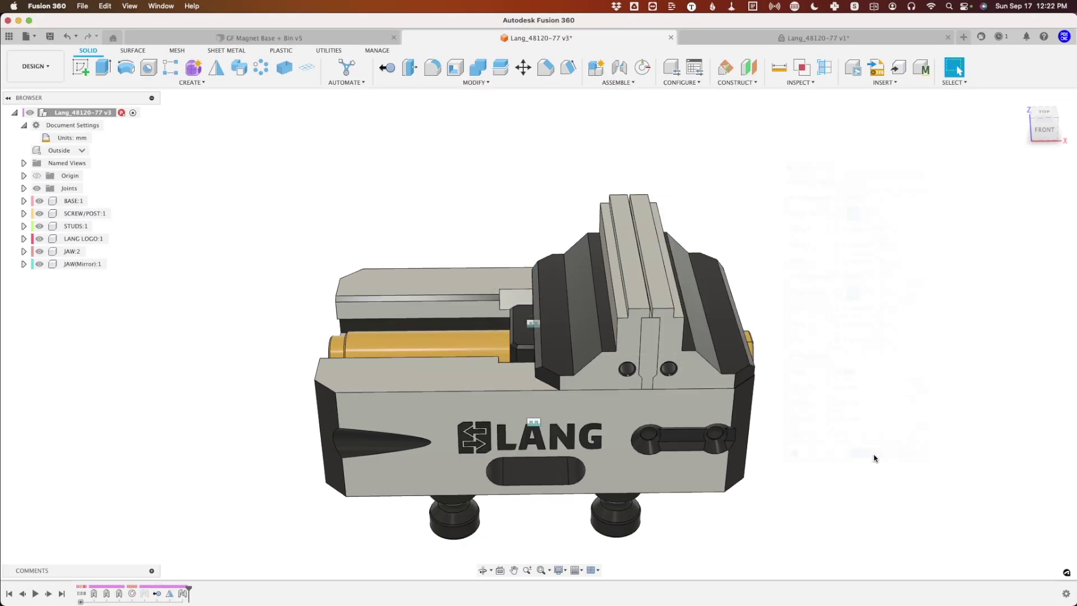
- Reorder the new Rigid 5 joint in the timeline to directly after the Inside joint, ahead of the jaw mirror
click(183, 594)
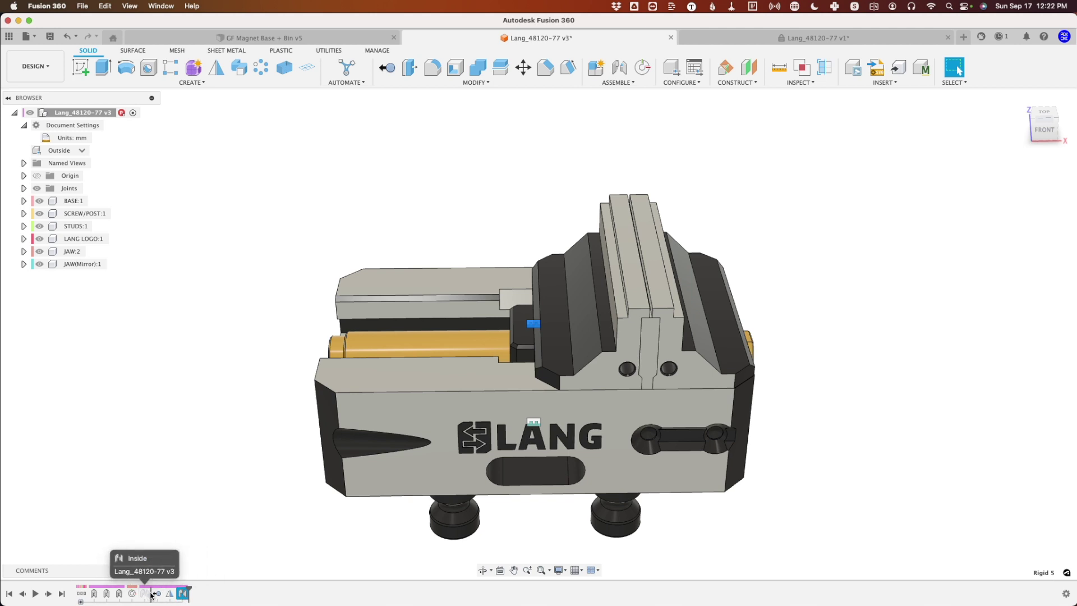
drag(150, 595, 151, 593)
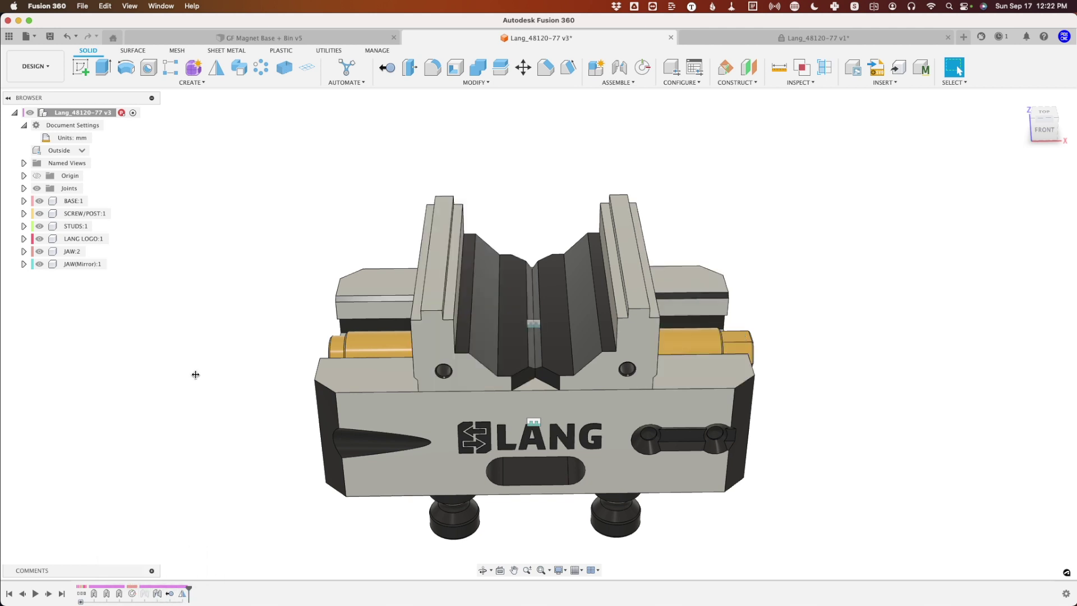
shift+middle_drag(195, 374, 281, 370)
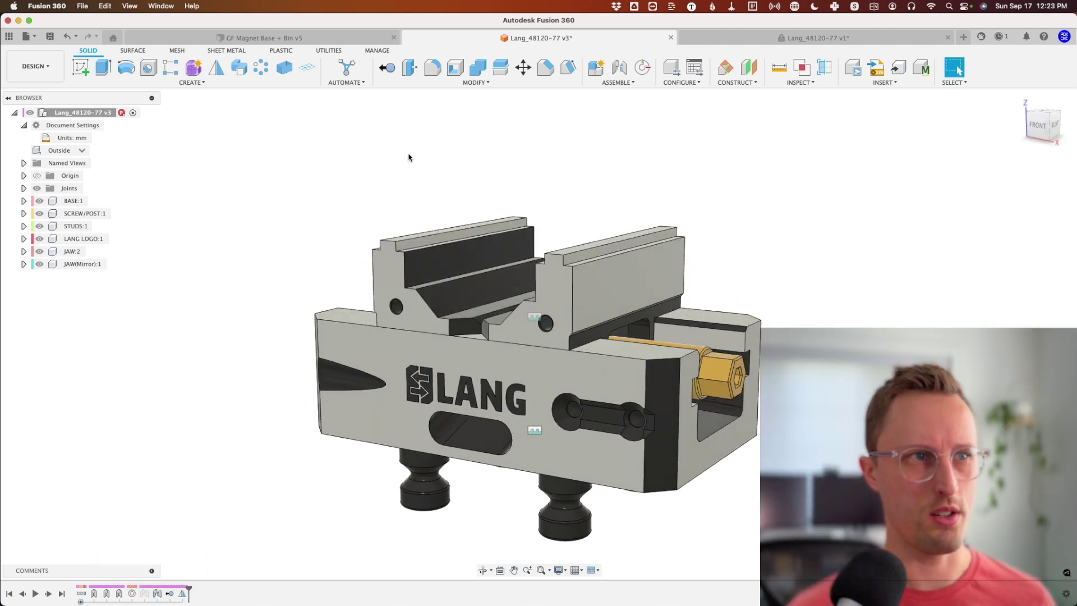
shift+middle_drag(409, 156, 471, 196)
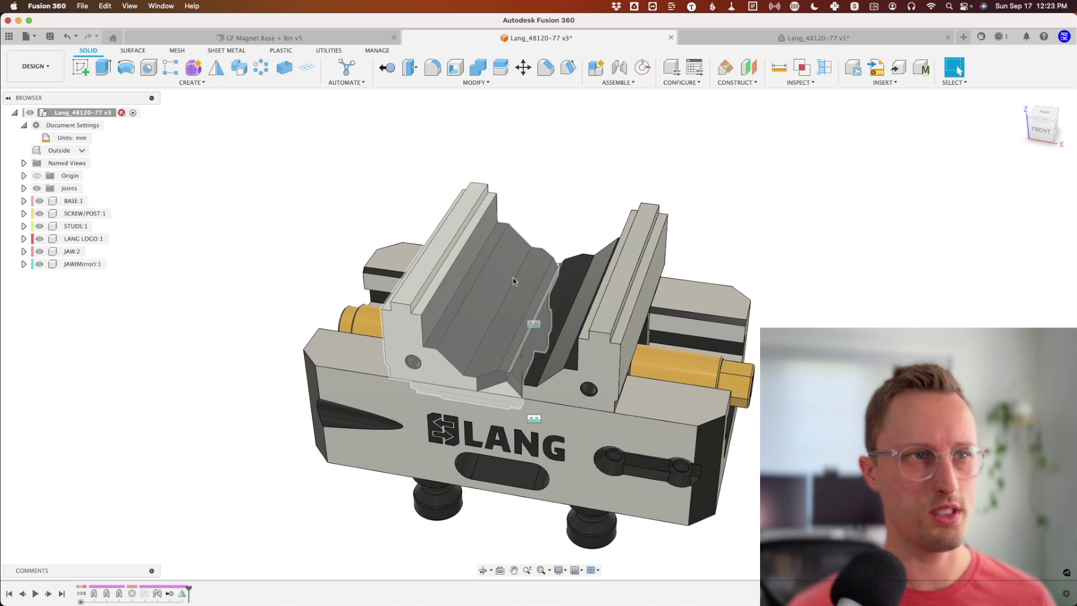
shift+middle_drag(253, 243, 255, 212)
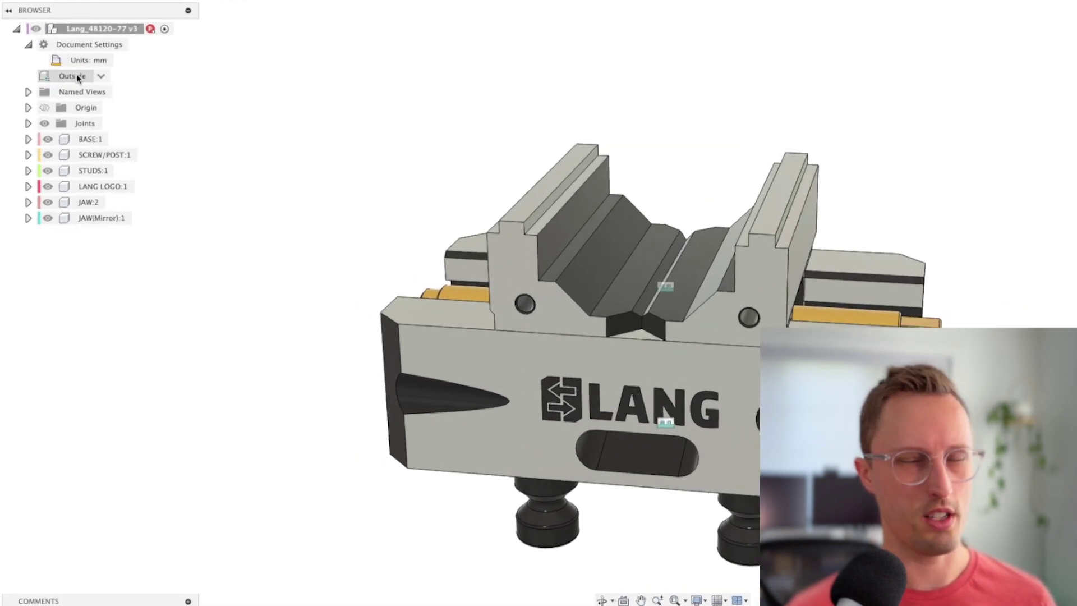
- Switch the design to the Inside configuration and back to Outside to compare the jaw positions
click(101, 76)
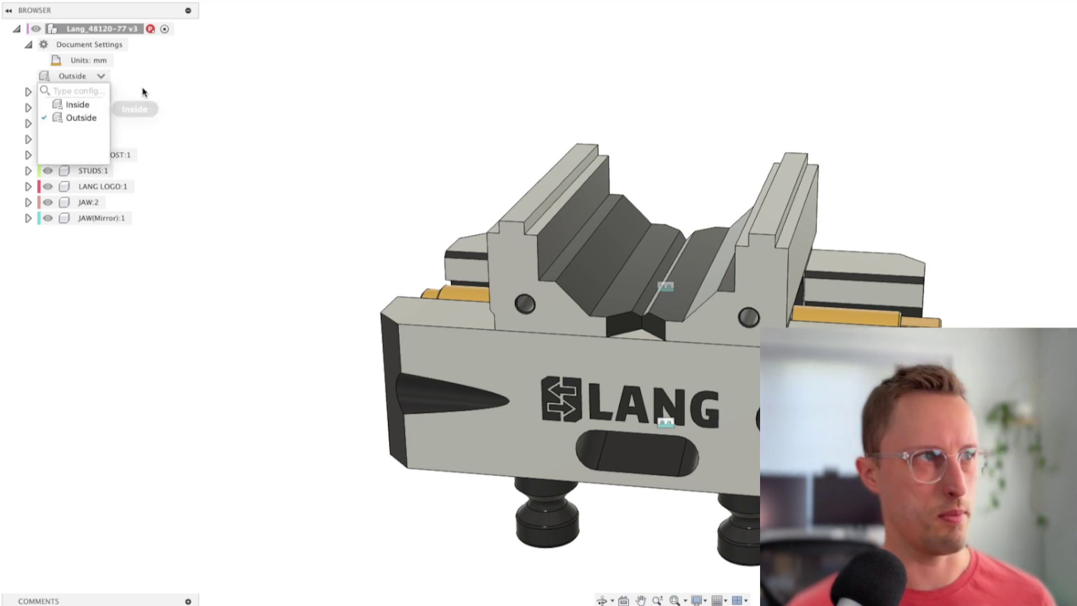
click(102, 76)
click(88, 106)
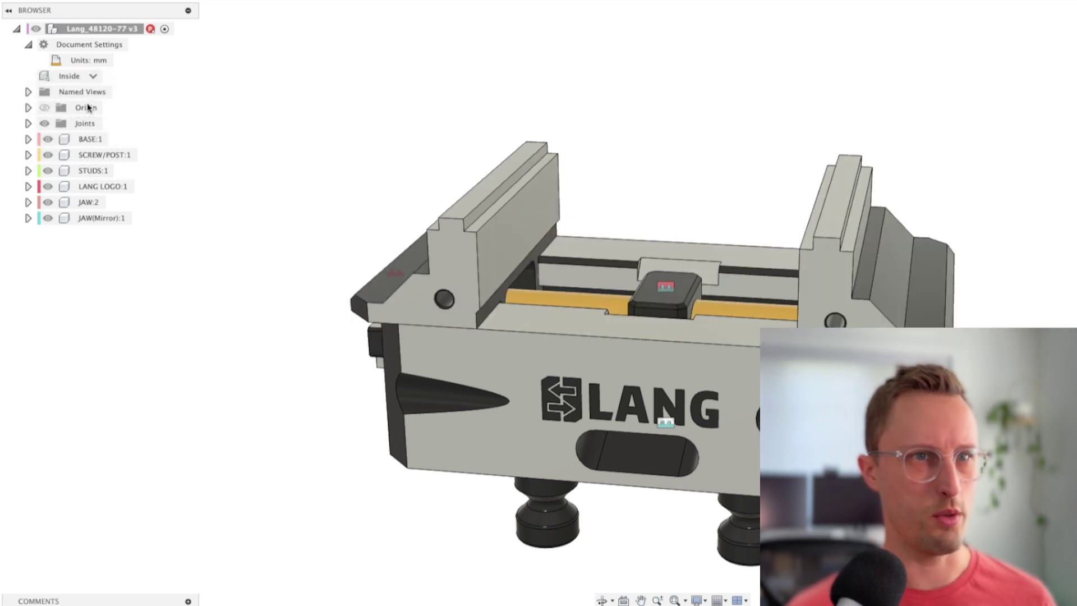
click(93, 75)
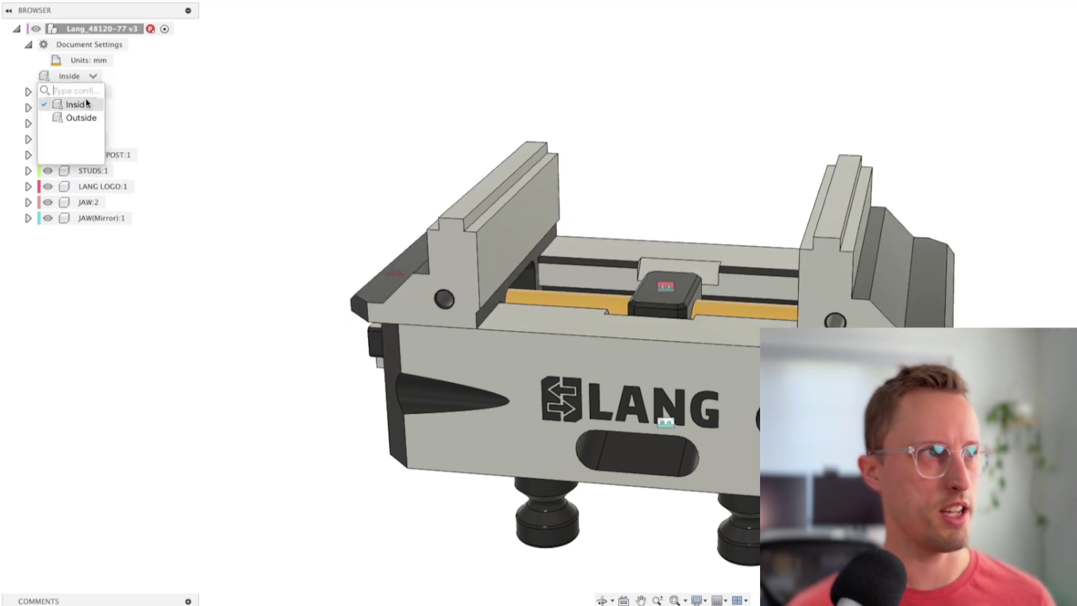
click(84, 114)
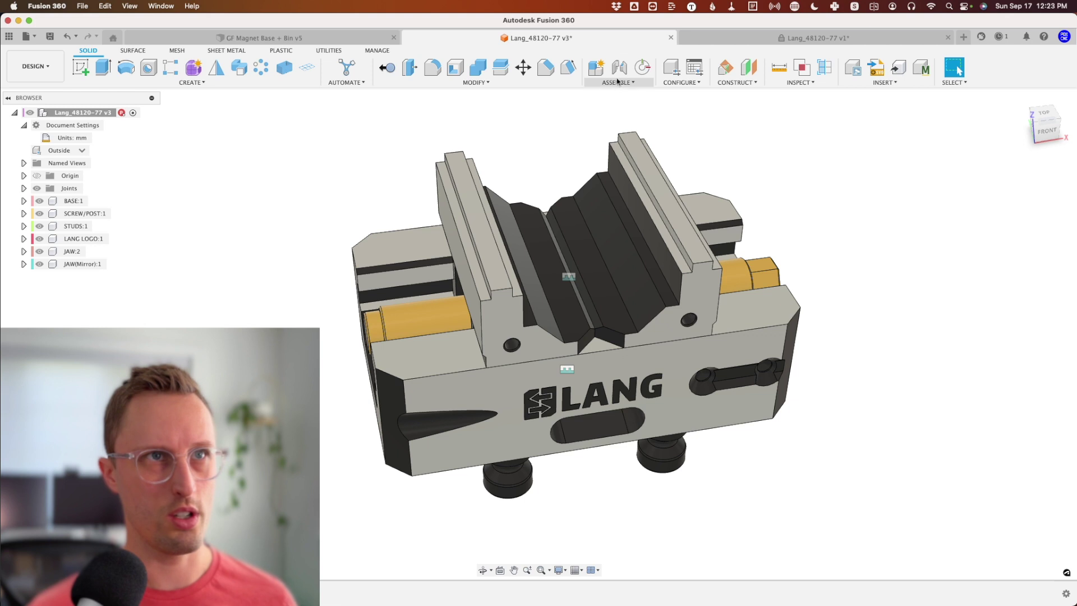
- Add a user parameter named OutsideJawOpen with a value of 25 mm
key(shift+p)
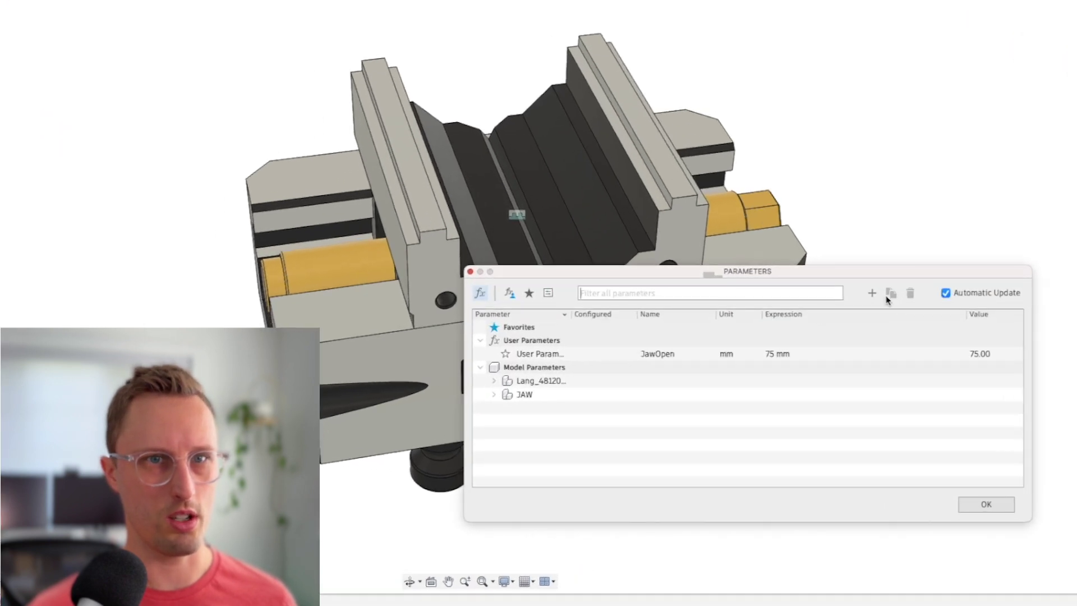
click(872, 293)
text(OutsideJawOpen)
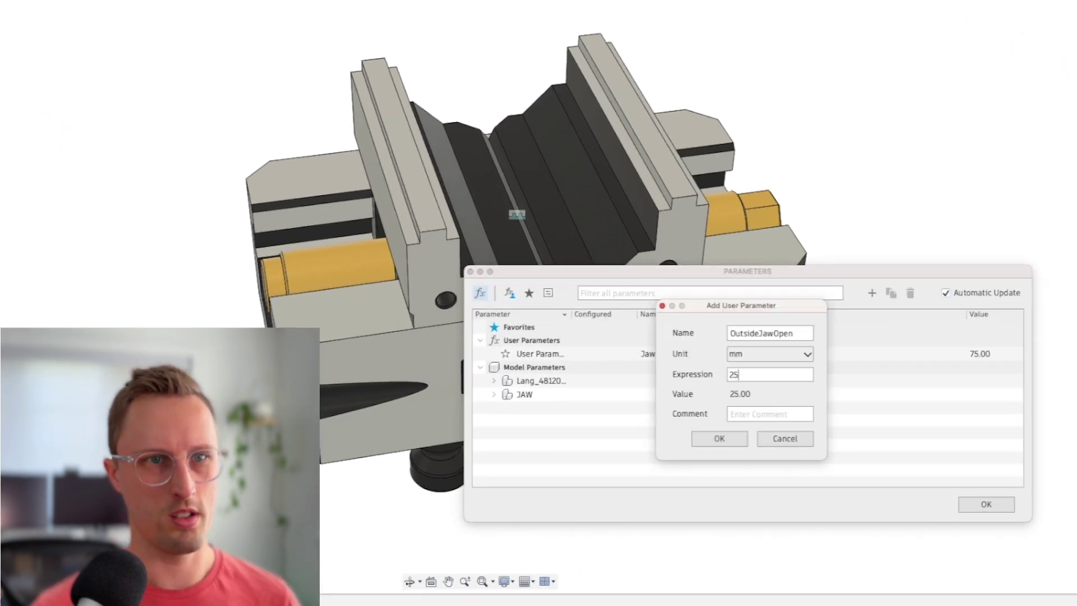
click(719, 438)
click(986, 503)
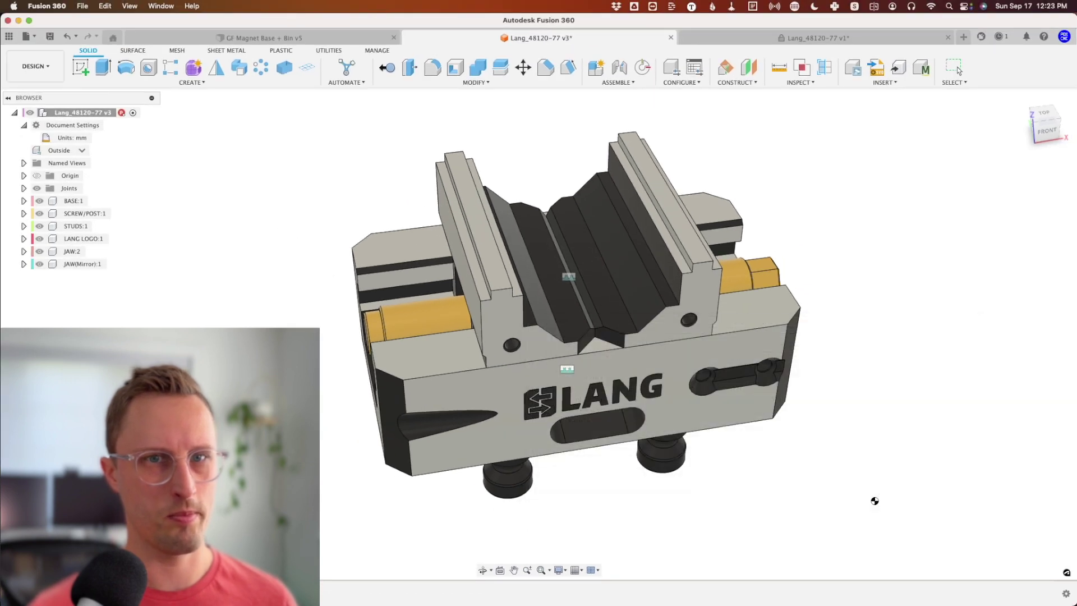
- Edit the Rigid 5 joint so that its Offset X is driven by OutsideJawOpen
click(183, 511)
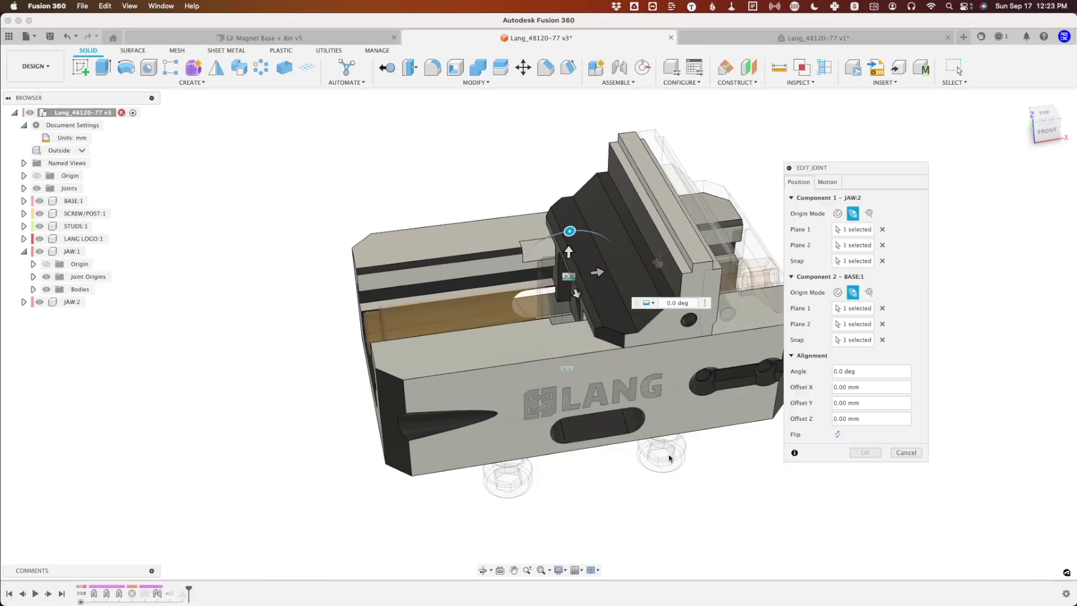
click(841, 383)
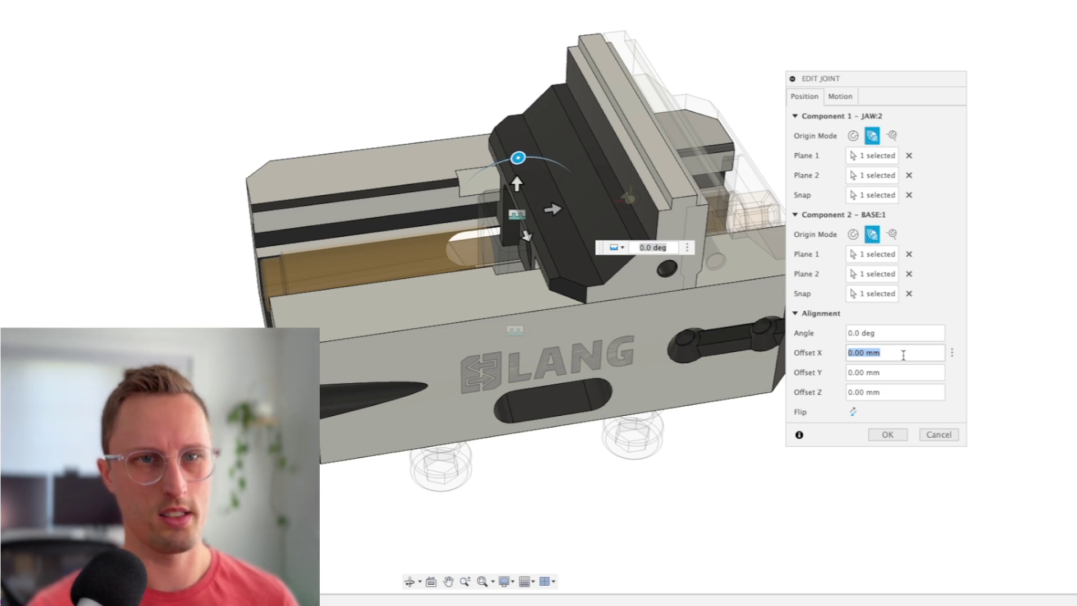
text(OutsideJawOpen)
key(Return)
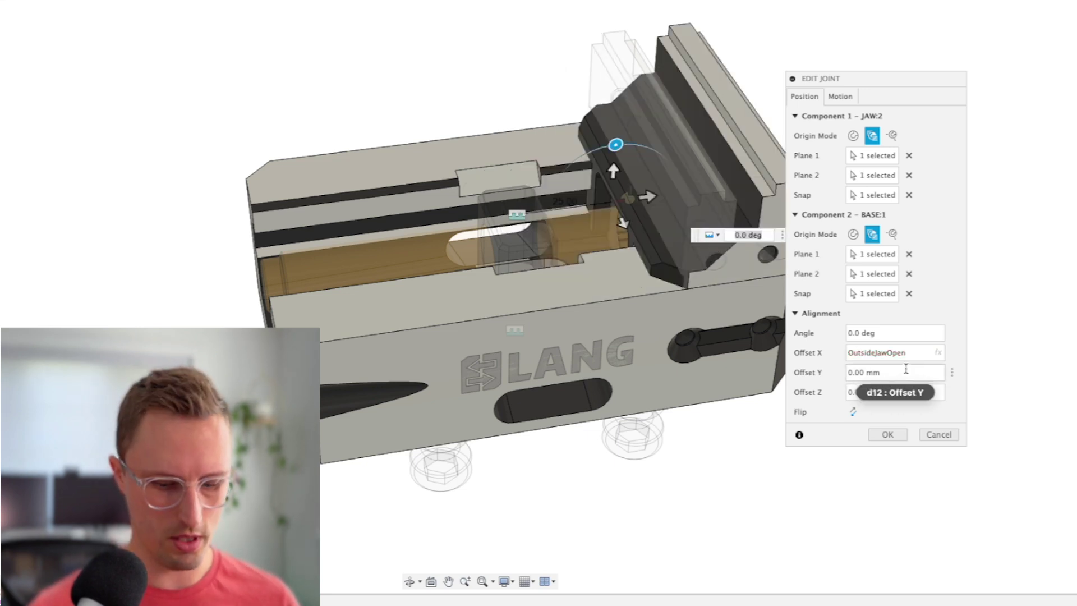
click(887, 434)
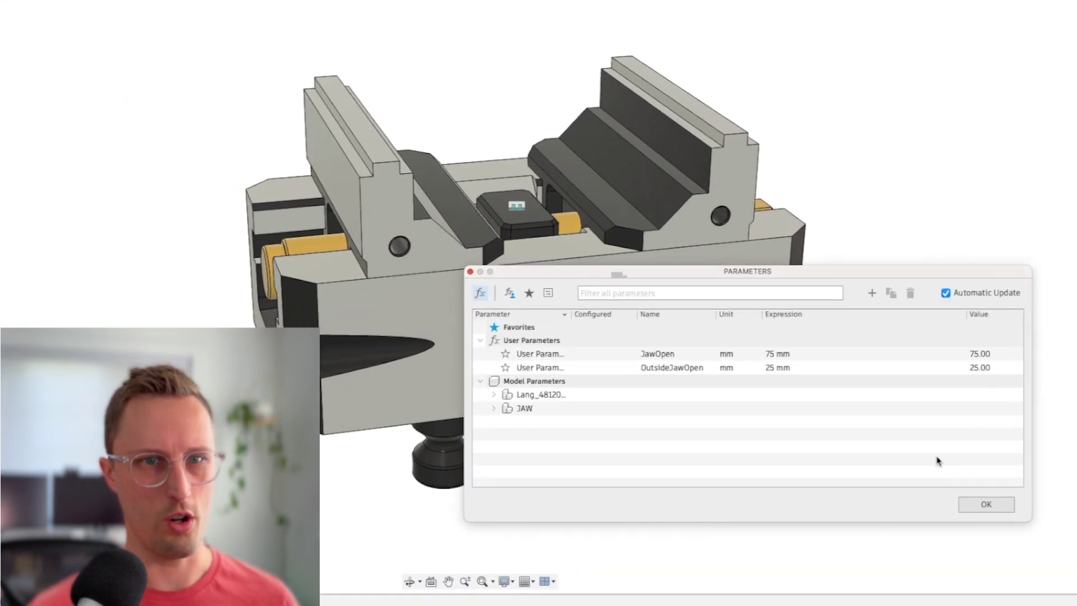
click(985, 505)
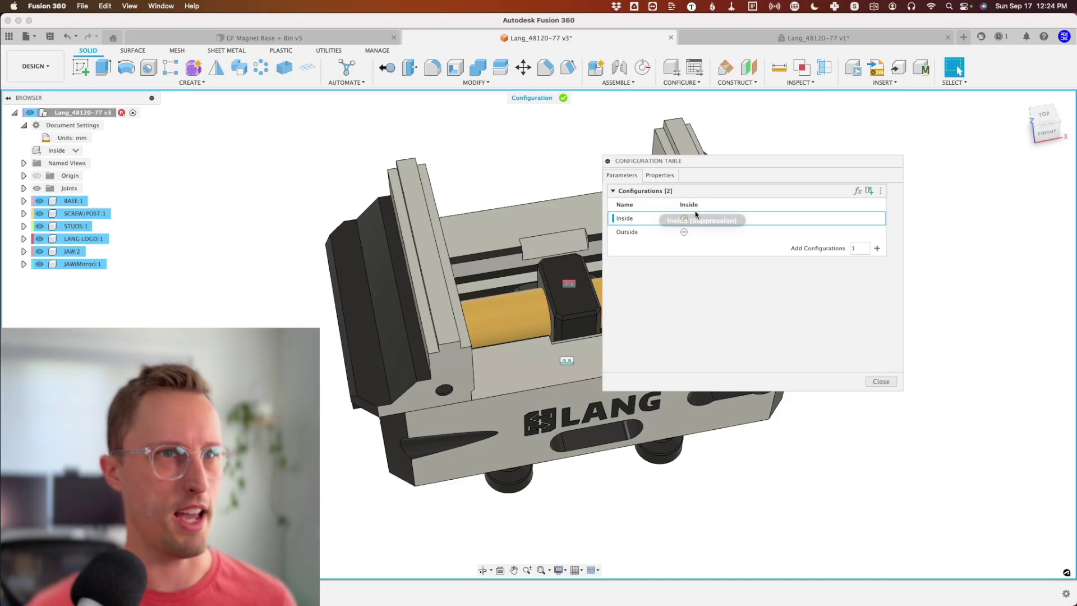
- Add the suppression state of the Rigid 5 joint as a new column in the configuration table
click(868, 192)
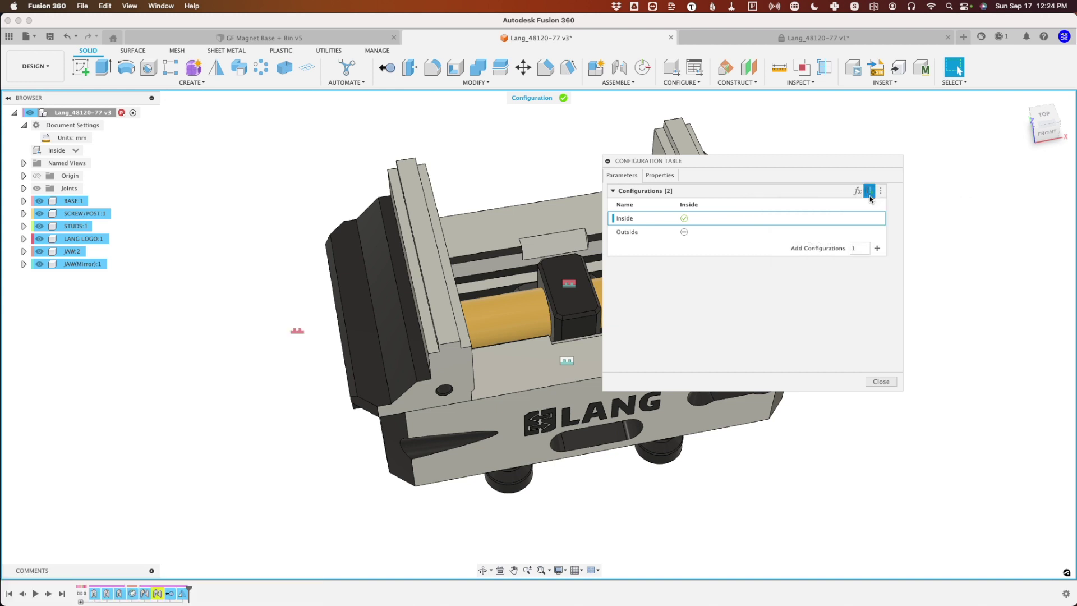
click(159, 594)
click(211, 473)
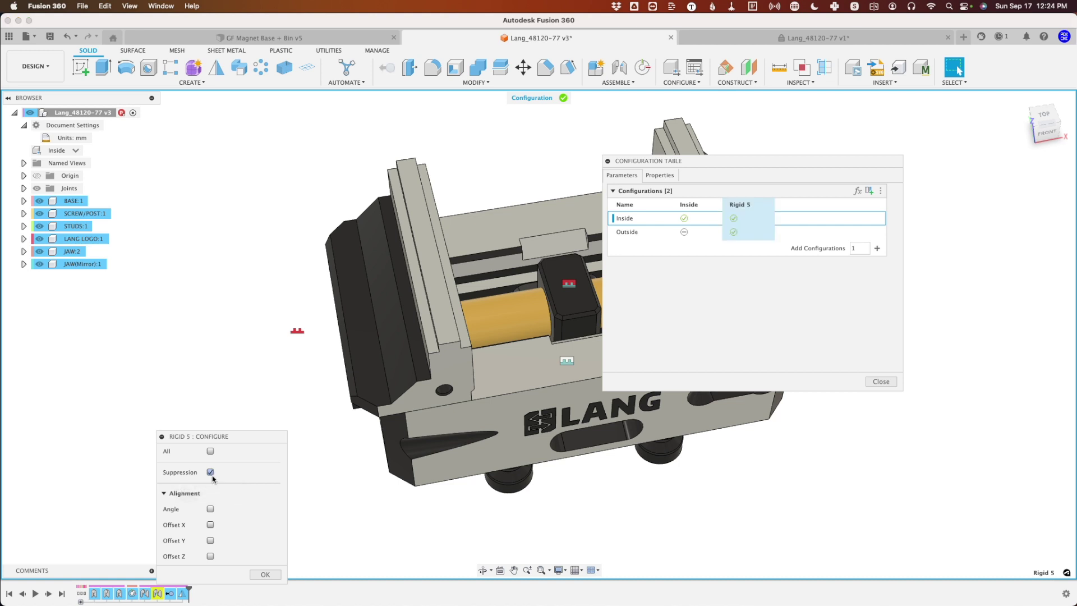
click(264, 574)
- Rename the Rigid 5 column as Outside and suppress that joint in the Inside configuration
right_click(749, 204)
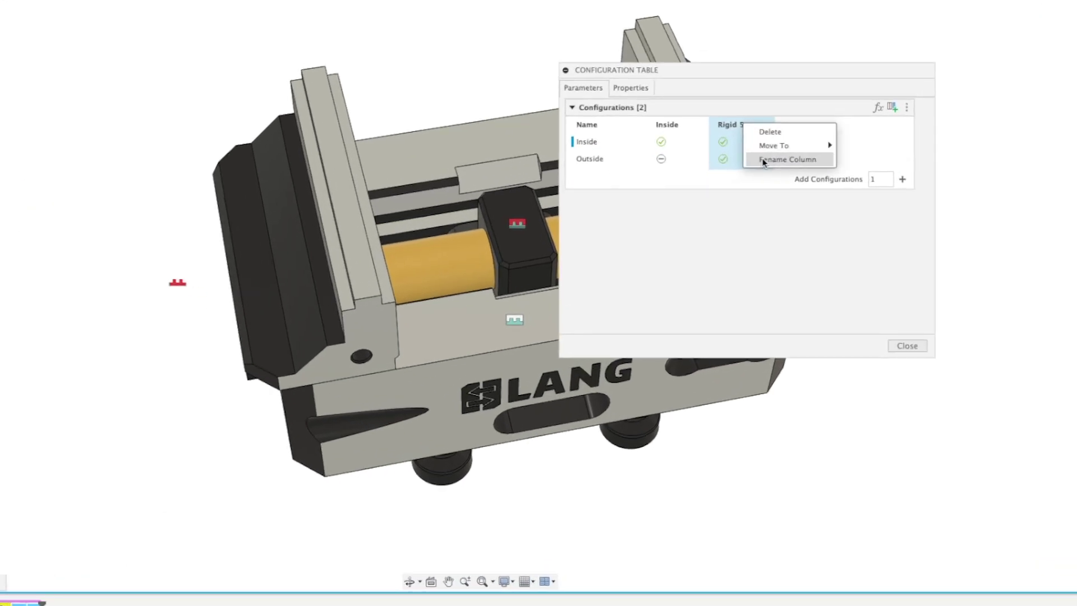
click(764, 161)
text(Ou)
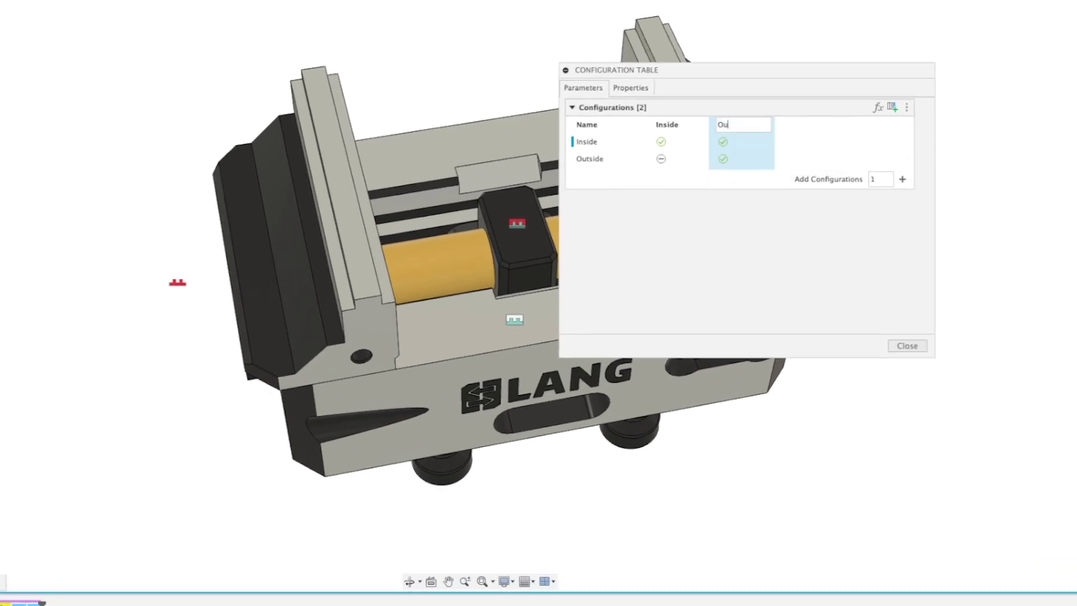
text(tside)
key(Return)
click(725, 142)
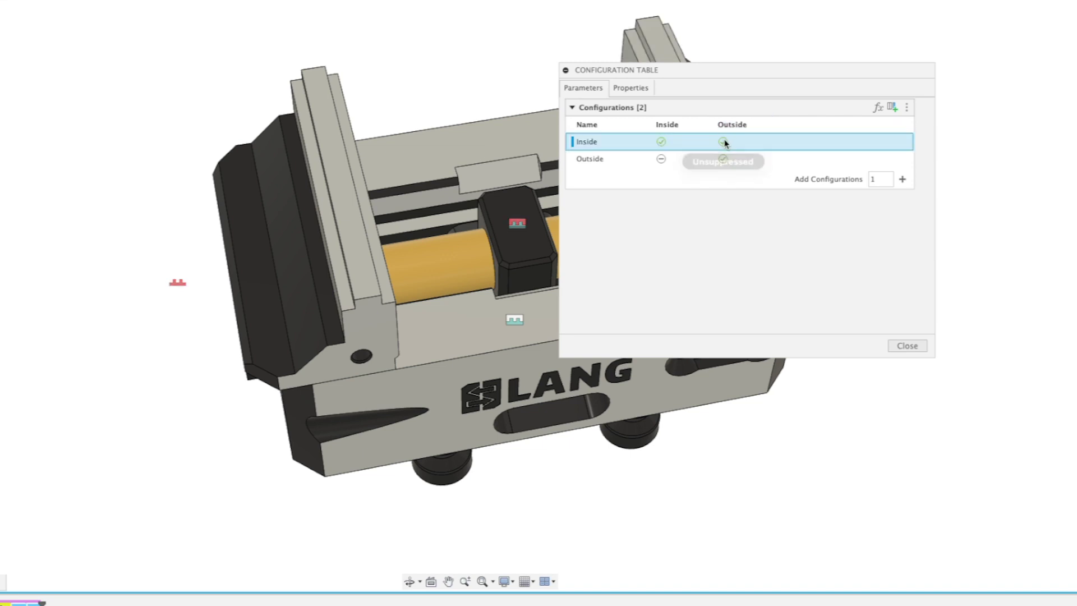
click(907, 345)
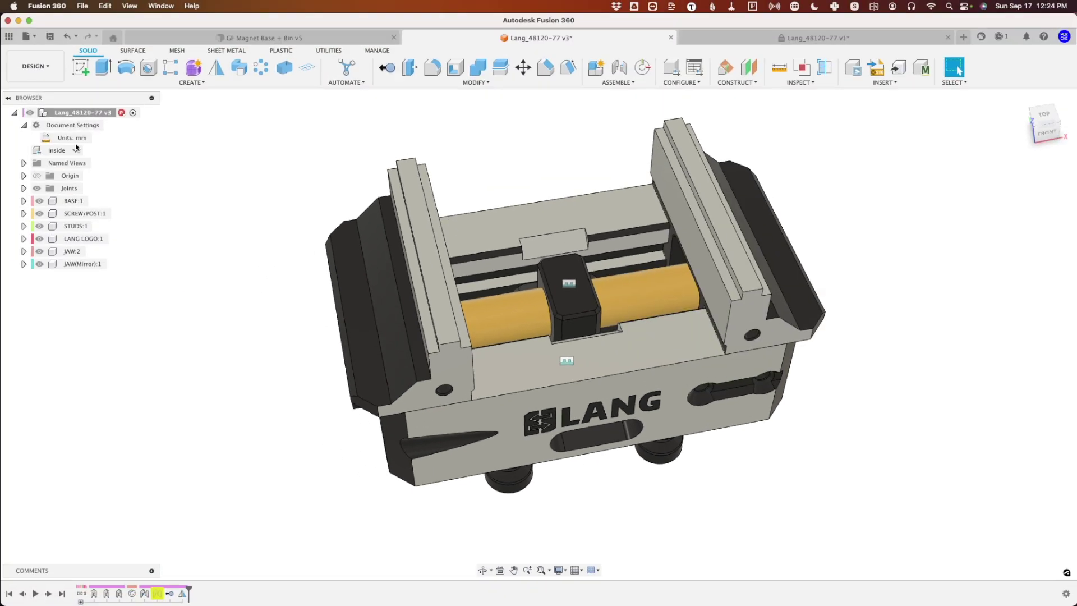
- Switch the design between the Outside and Inside configurations to check the jaw positions, leaving Outside active
click(0, 61)
click(67, 184)
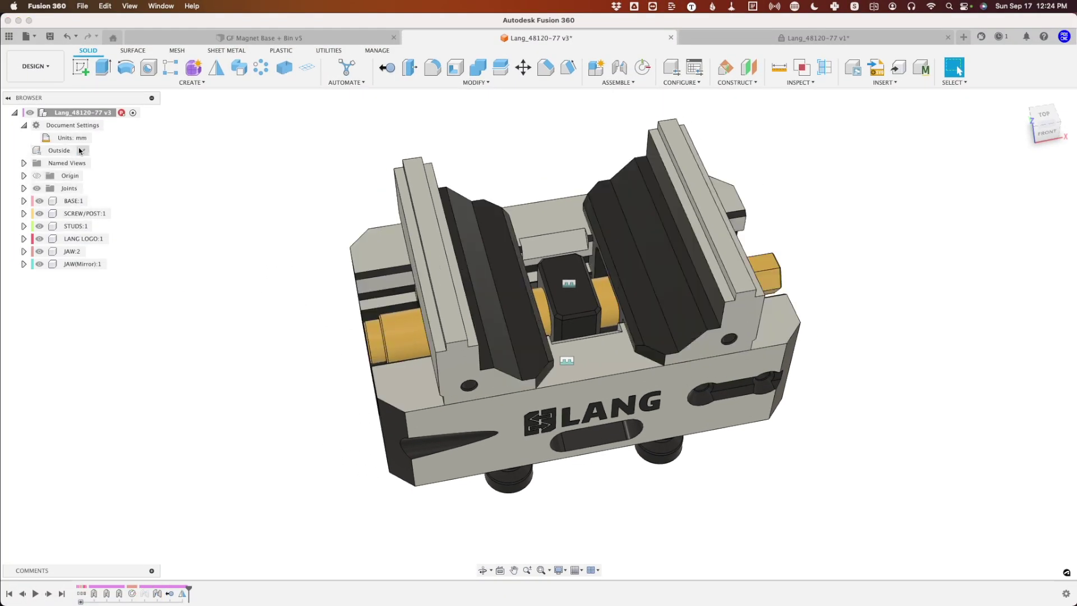
click(80, 150)
click(68, 171)
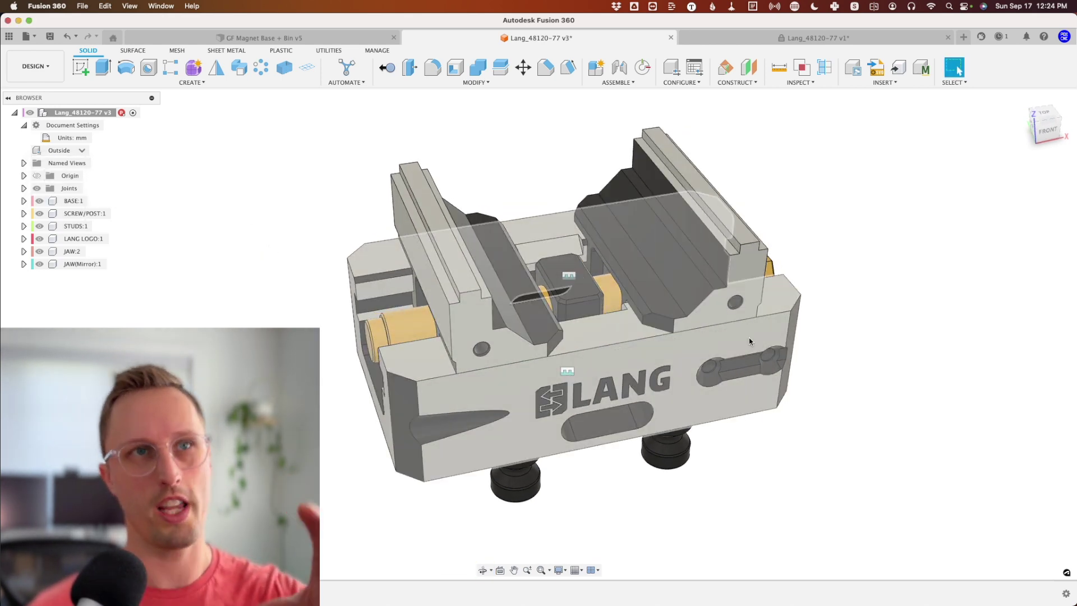
shift+middle_drag(536, 135, 514, 126)
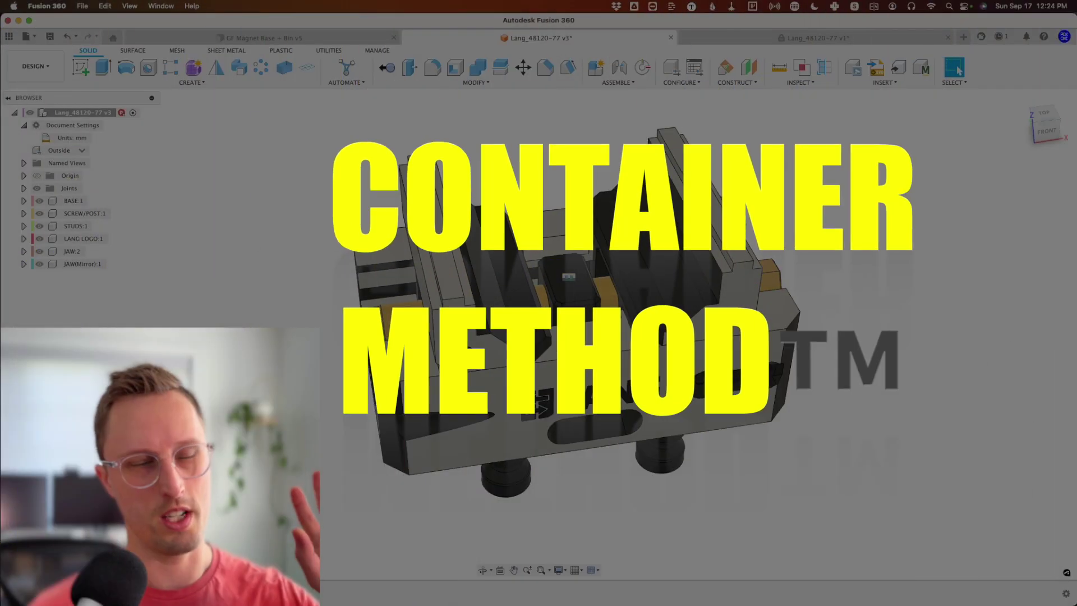
shift+middle_drag(529, 148, 486, 119)
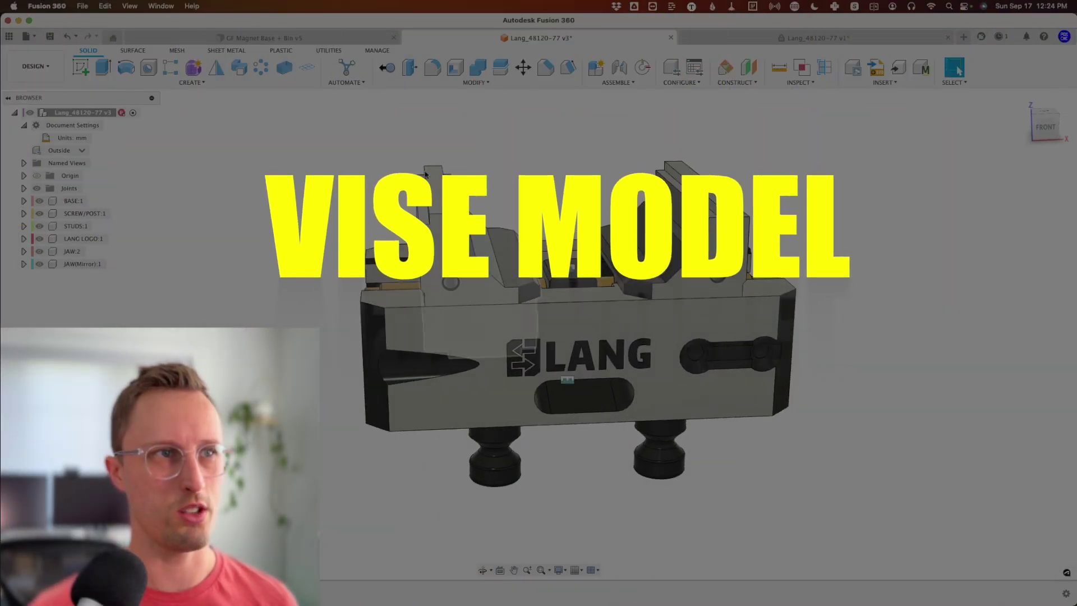